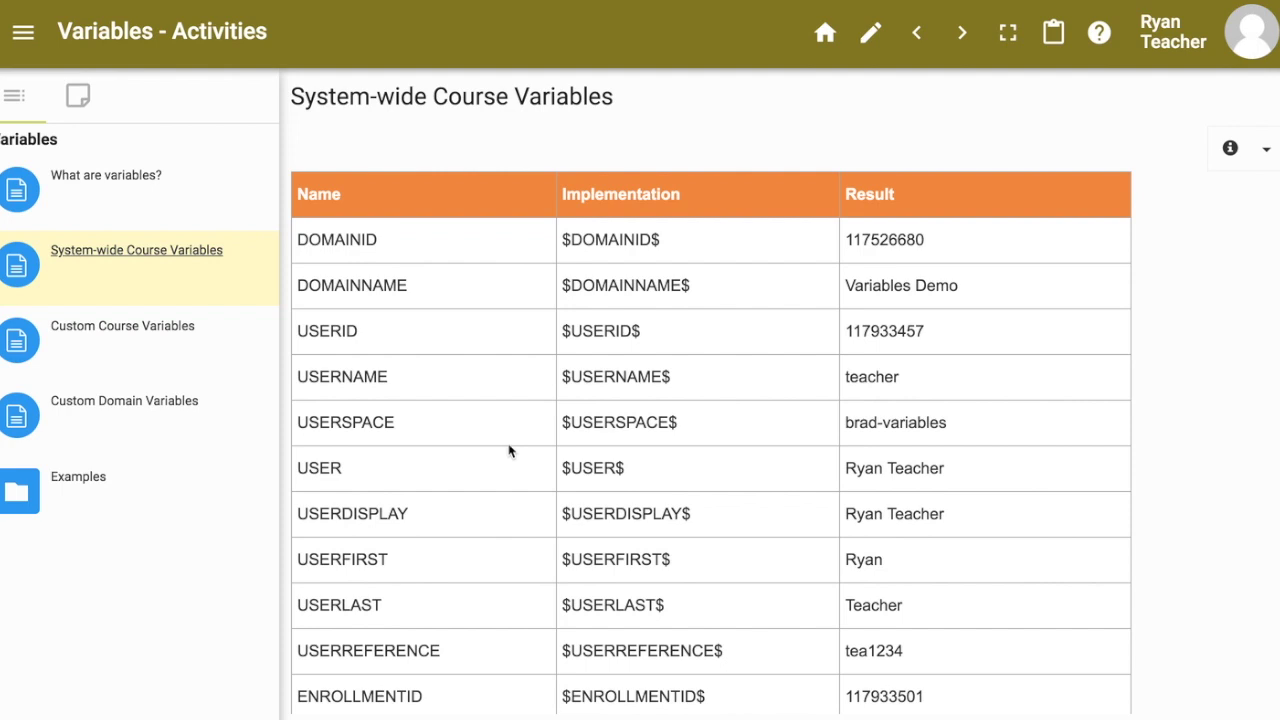
{"action": "scroll", "coordinate": [401, 410], "scroll_direction": "down", "scroll_amount": 5}
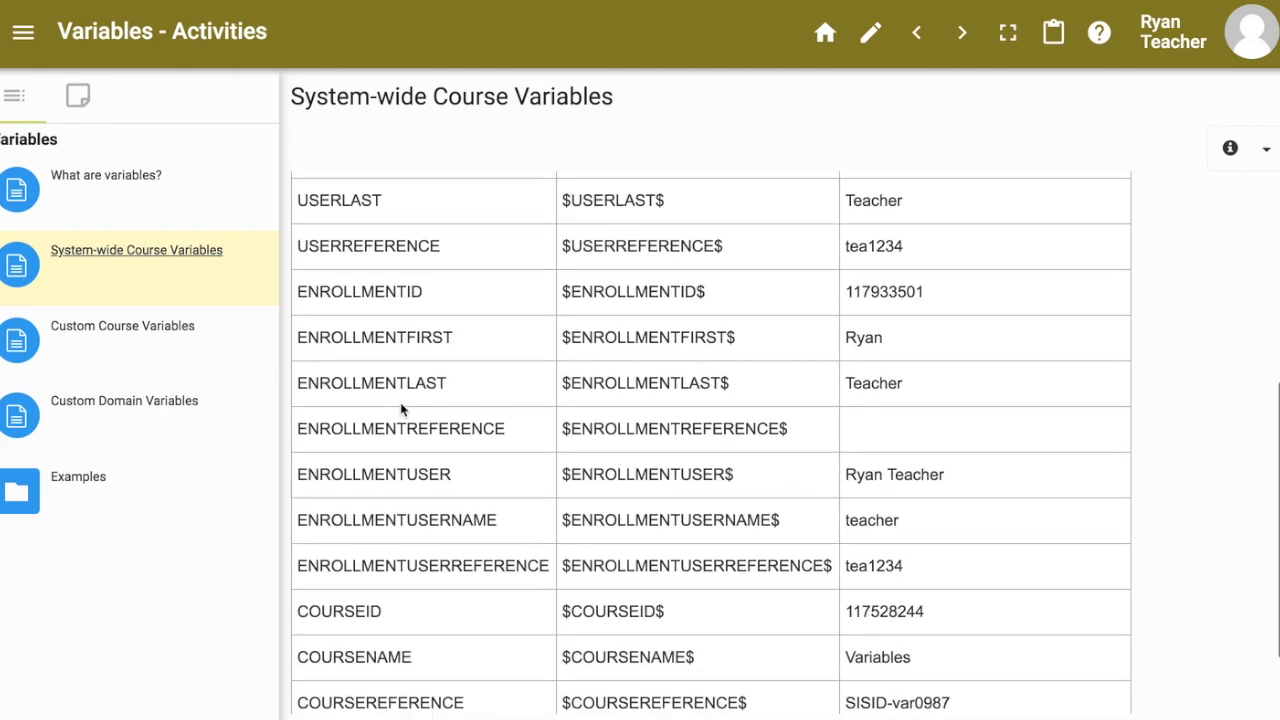
{"action": "scroll", "coordinate": [401, 410], "scroll_direction": "up", "scroll_amount": 5}
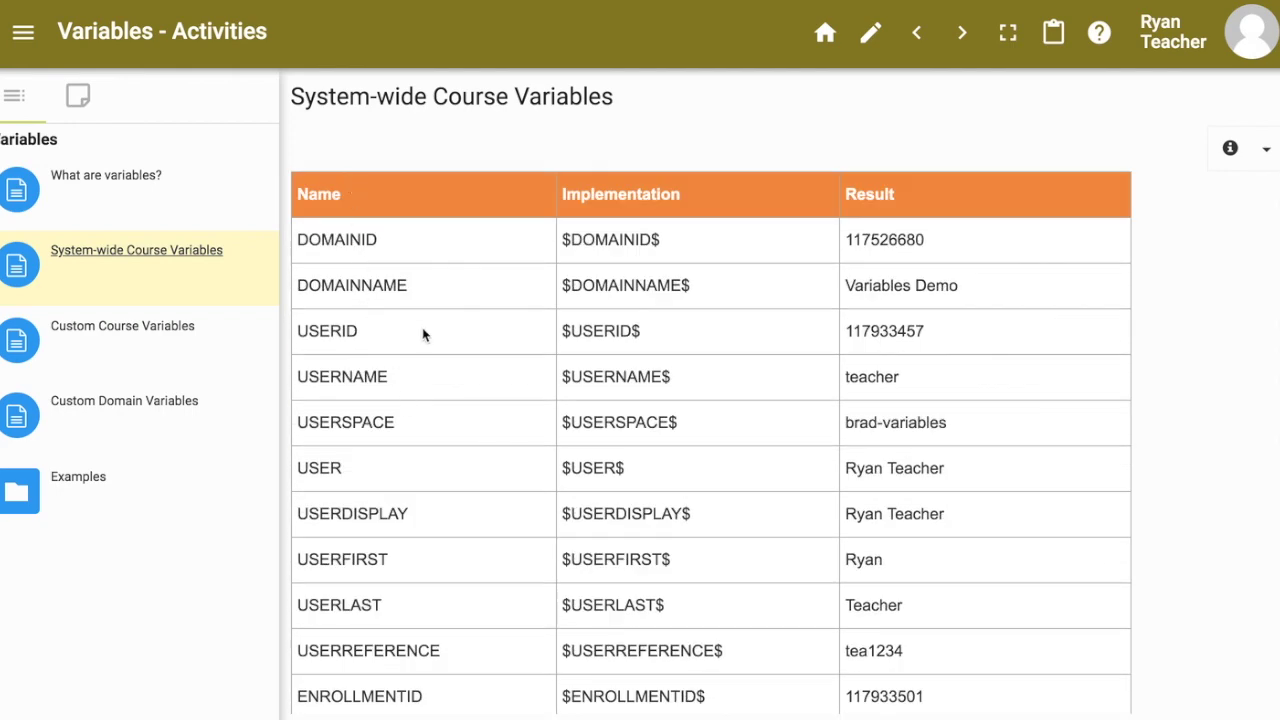
{"action": "double_click", "coordinate": [345, 241]}
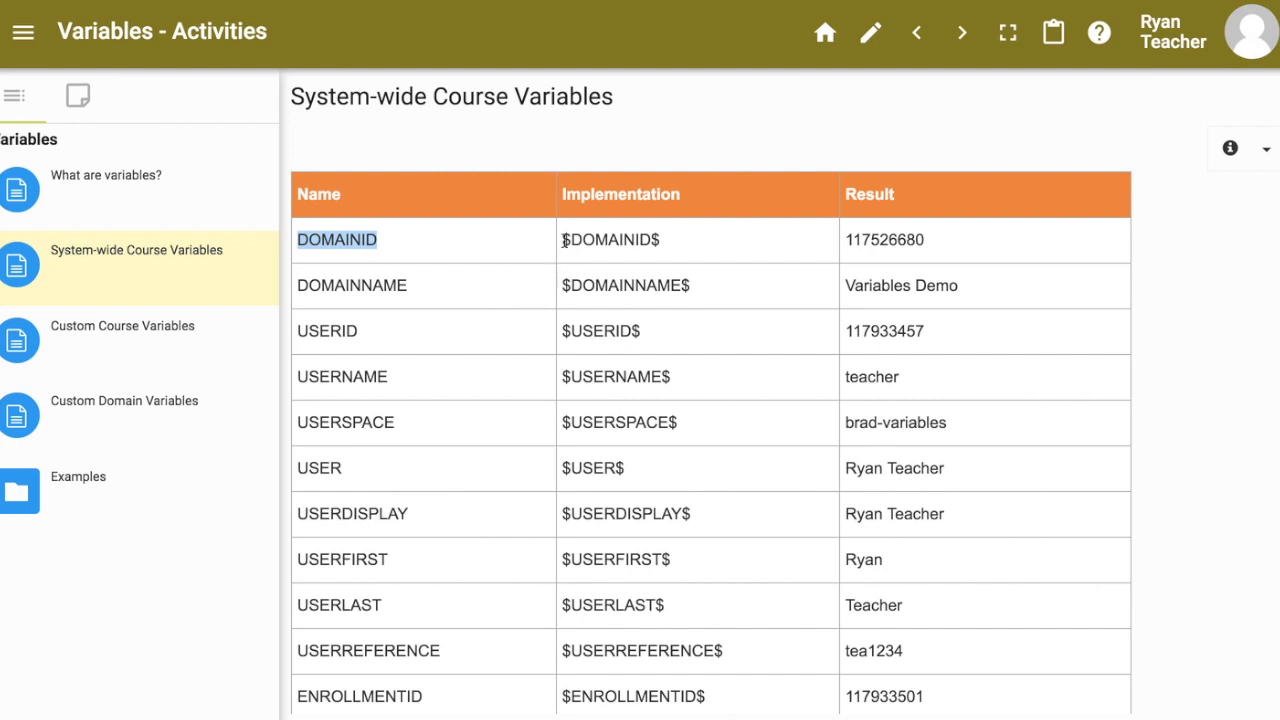
{"action": "left_click_drag", "start_coordinate": [565, 241], "coordinate": [677, 246]}
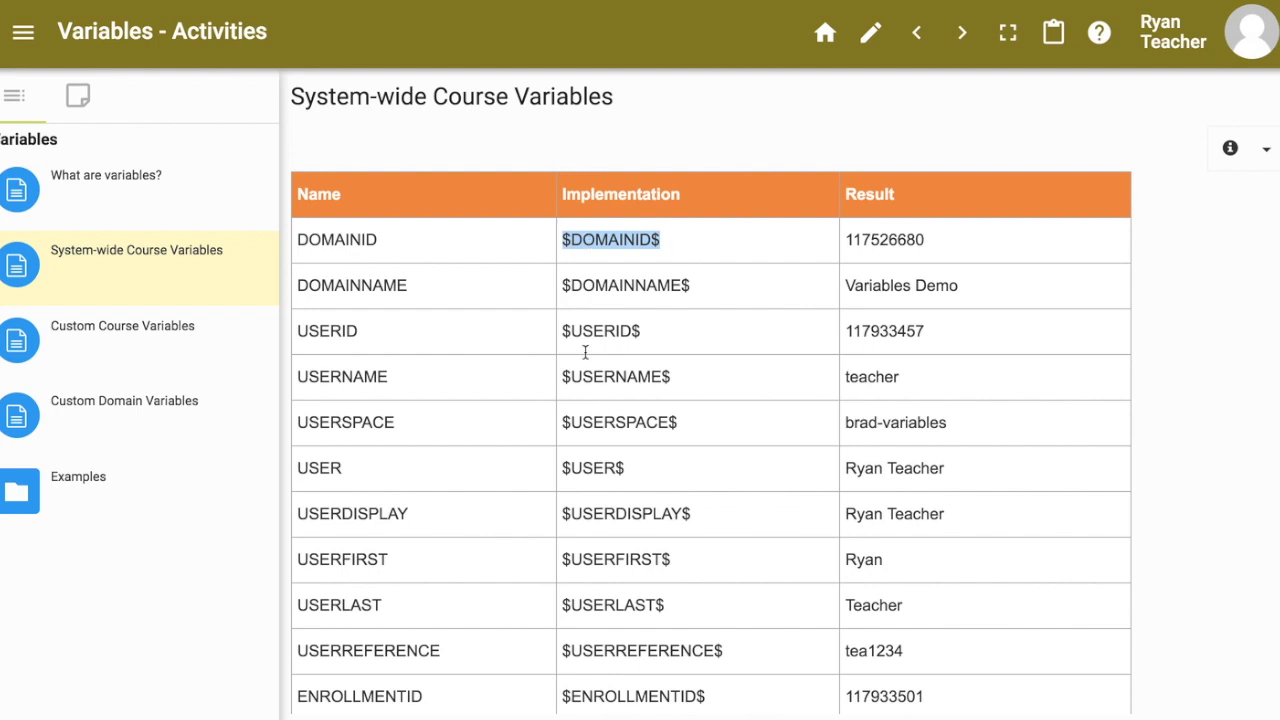
{"action": "left_click", "coordinate": [588, 237]}
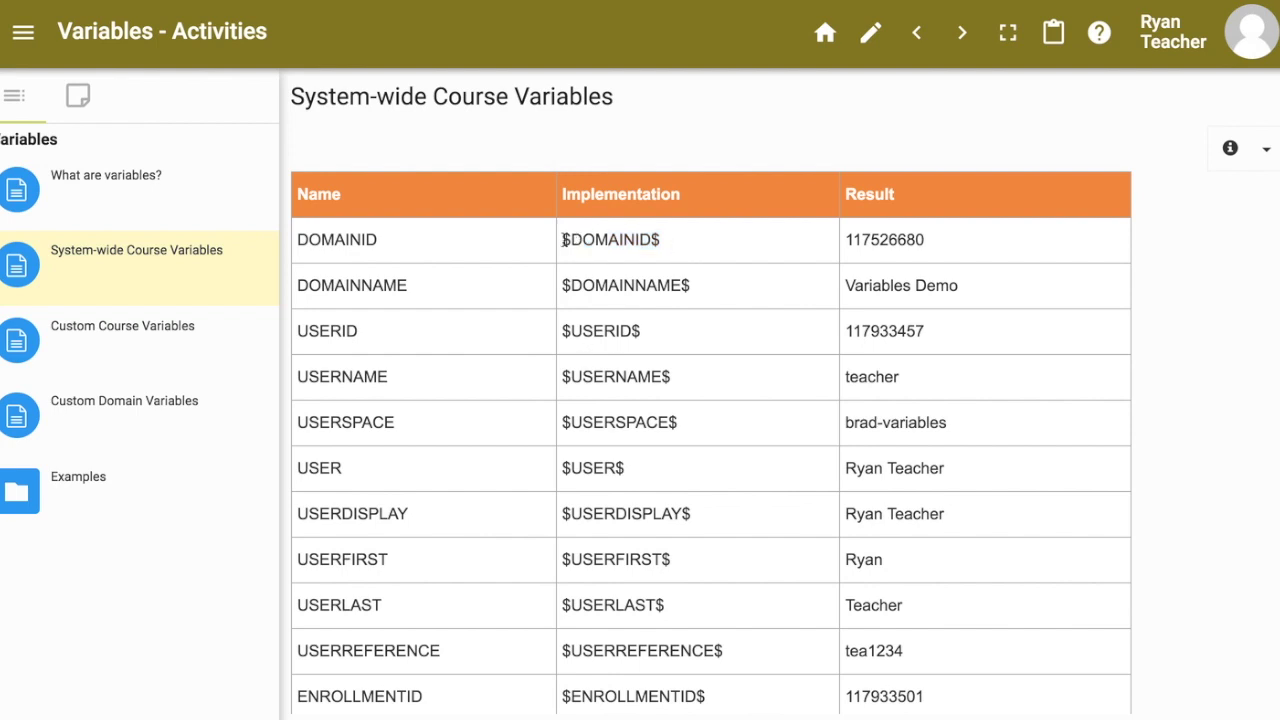
{"action": "left_click_drag", "start_coordinate": [565, 240], "coordinate": [660, 240]}
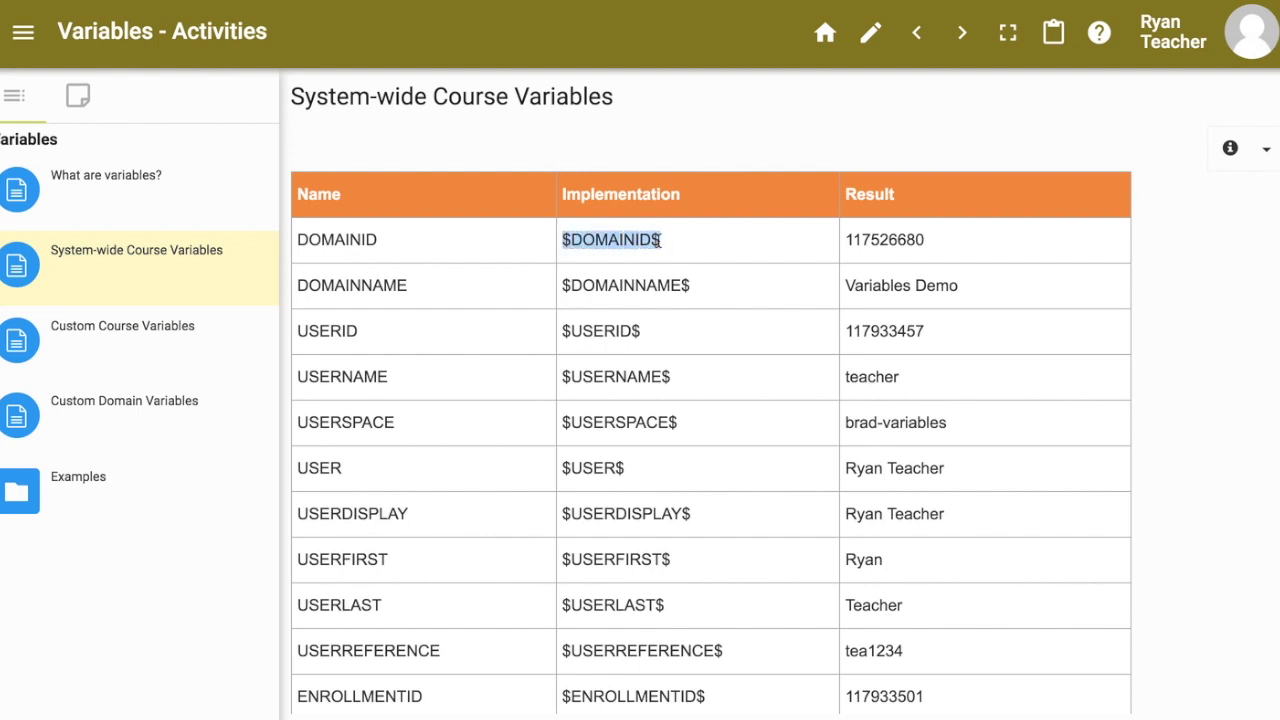
{"action": "double_click", "coordinate": [872, 240]}
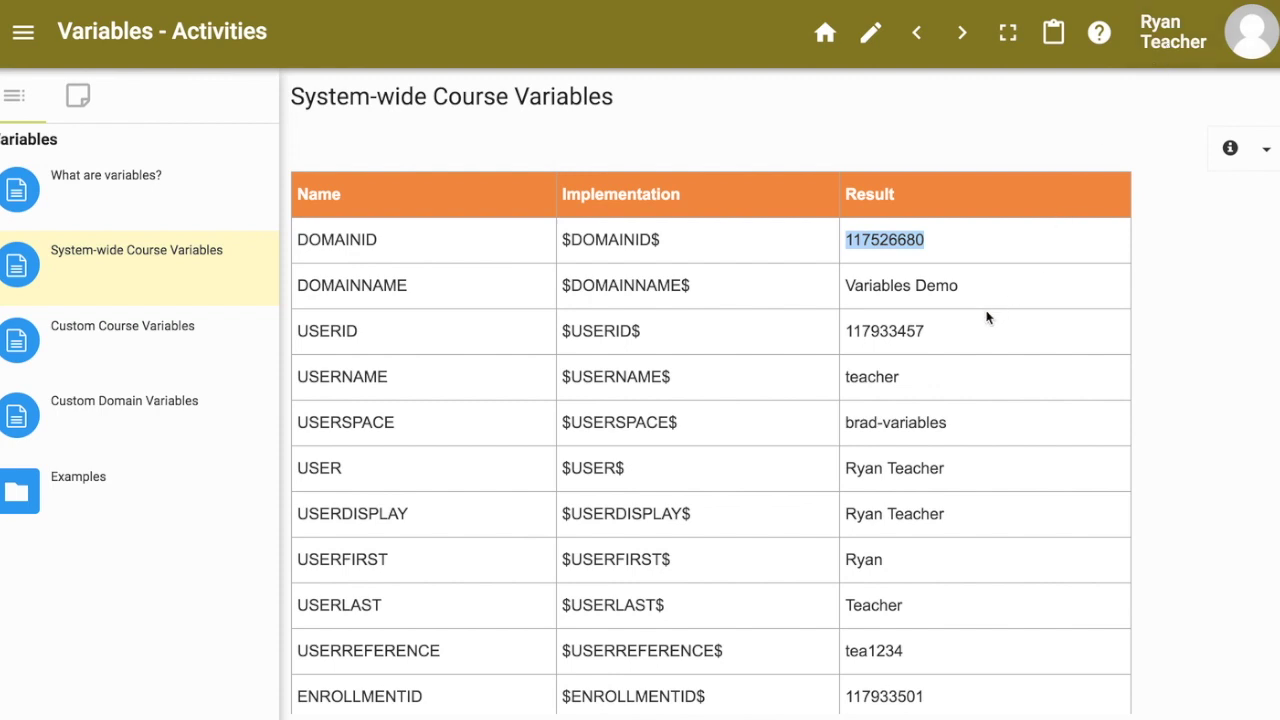
{"action": "left_click", "coordinate": [342, 241]}
{"action": "double_click", "coordinate": [342, 241]}
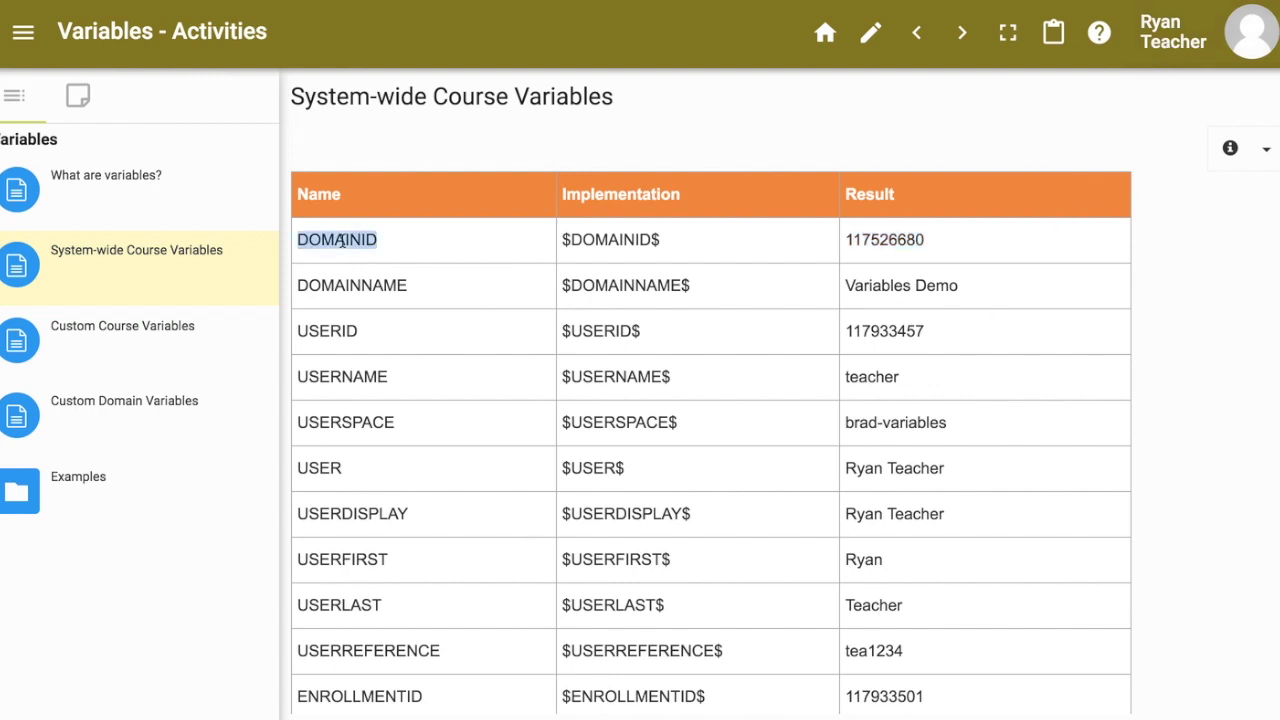
{"action": "left_click", "coordinate": [899, 240]}
{"action": "double_click", "coordinate": [899, 240]}
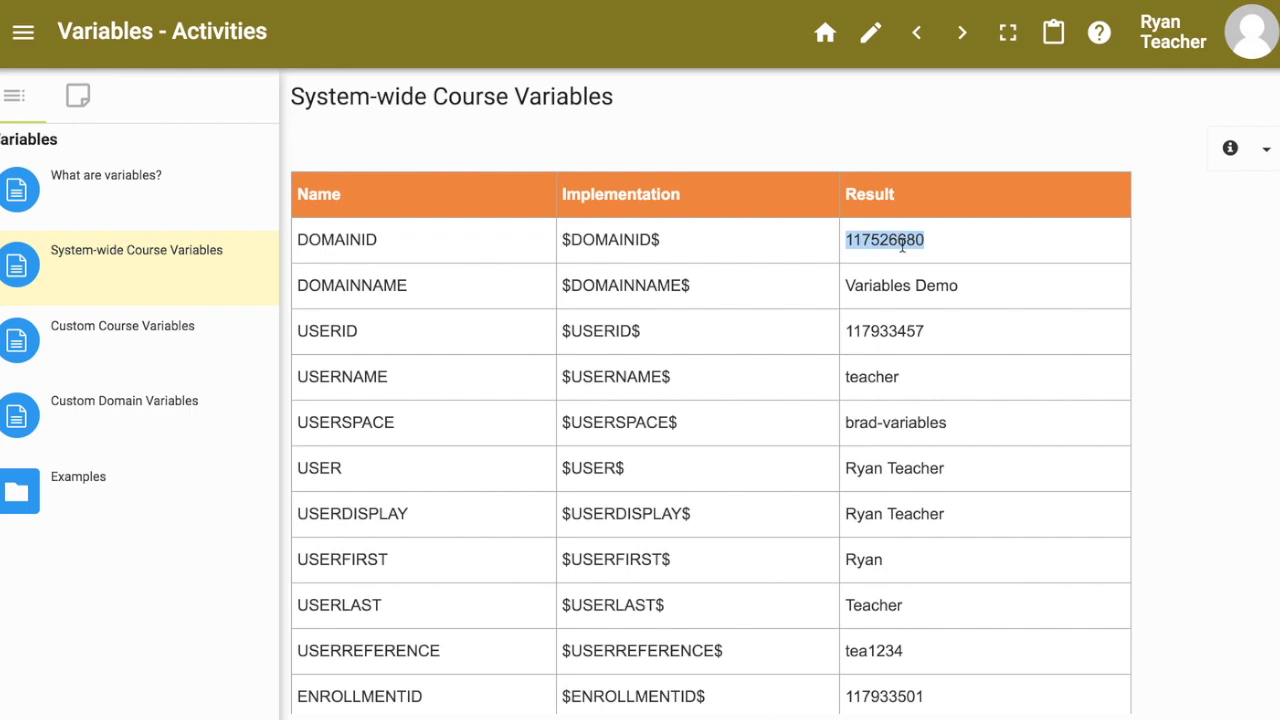
{"action": "double_click", "coordinate": [371, 285]}
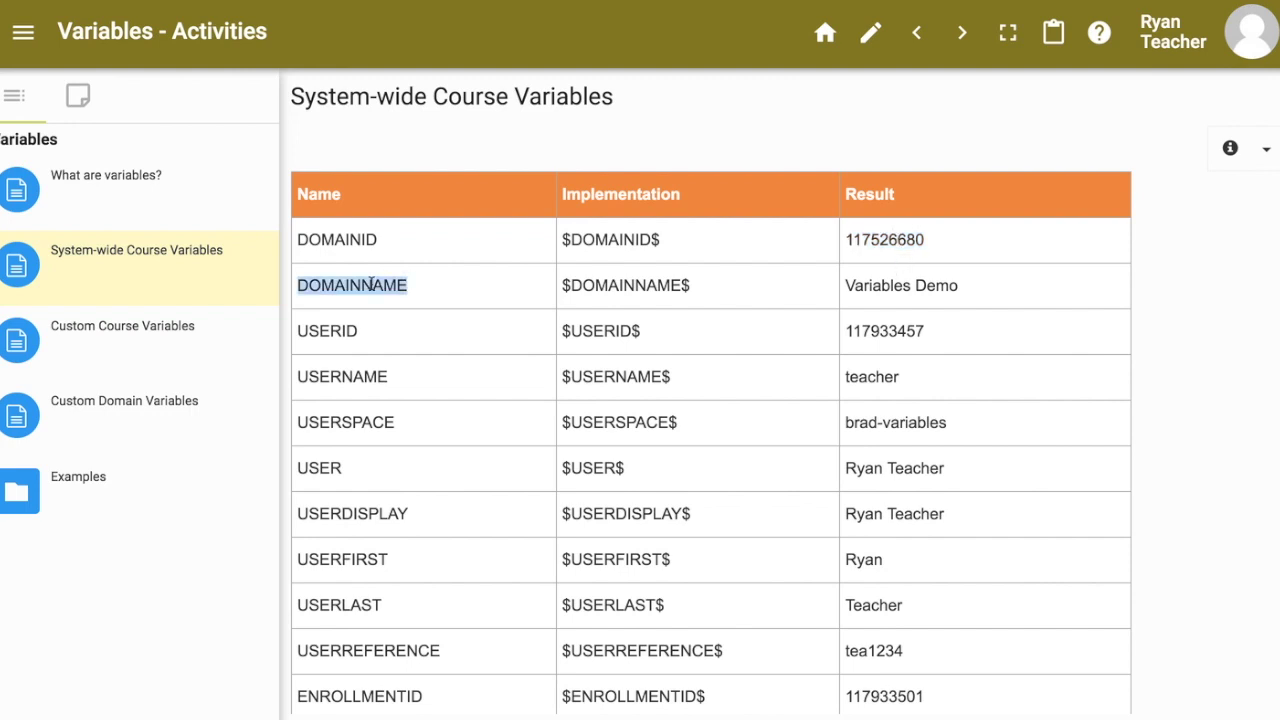
{"action": "double_click", "coordinate": [912, 285]}
{"action": "double_click", "coordinate": [872, 331]}
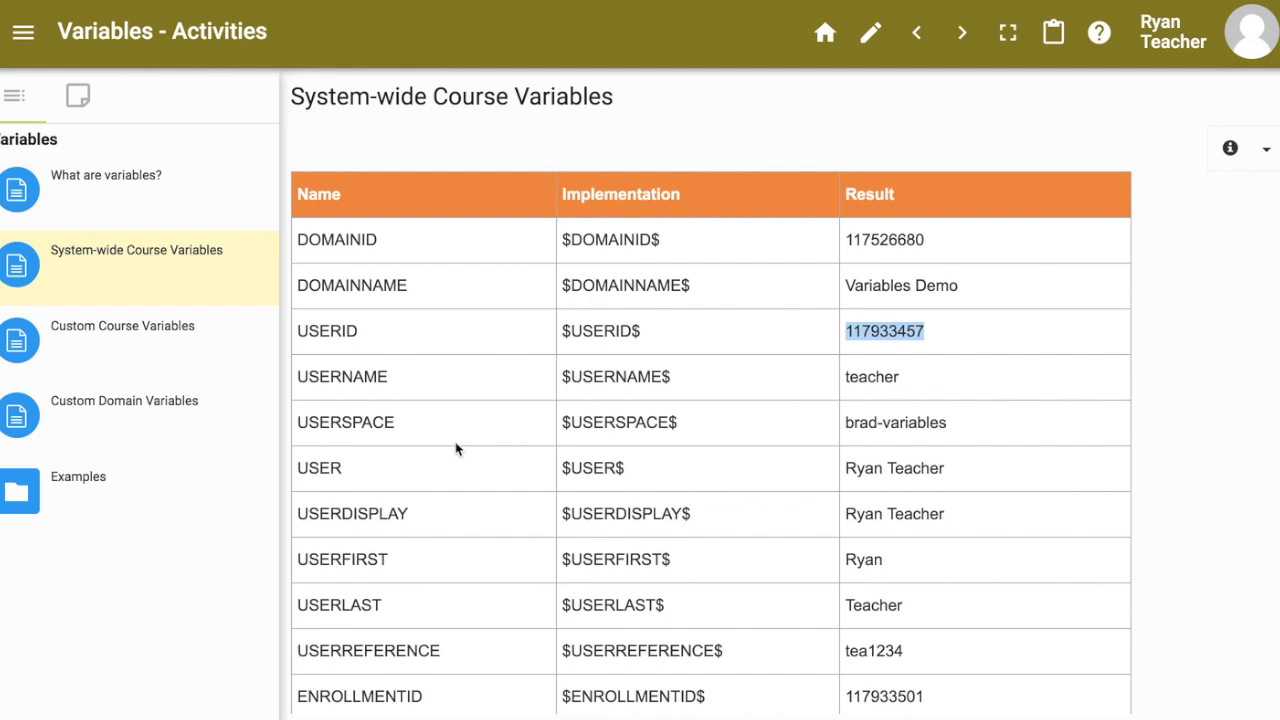
{"action": "left_click", "coordinate": [871, 52]}
{"action": "scroll", "coordinate": [955, 415], "scroll_direction": "down", "scroll_amount": 3}
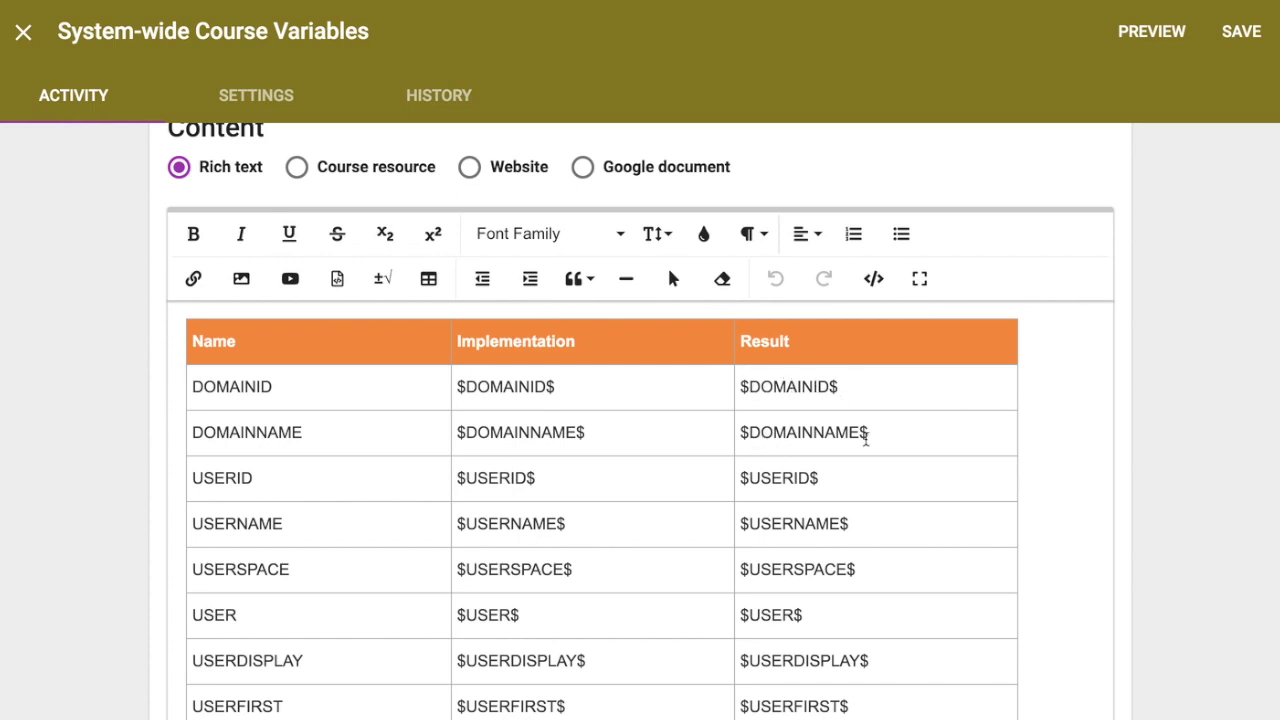
{"action": "scroll", "coordinate": [866, 460], "scroll_direction": "down", "scroll_amount": 2}
{"action": "scroll", "coordinate": [885, 410], "scroll_direction": "up", "scroll_amount": 5}
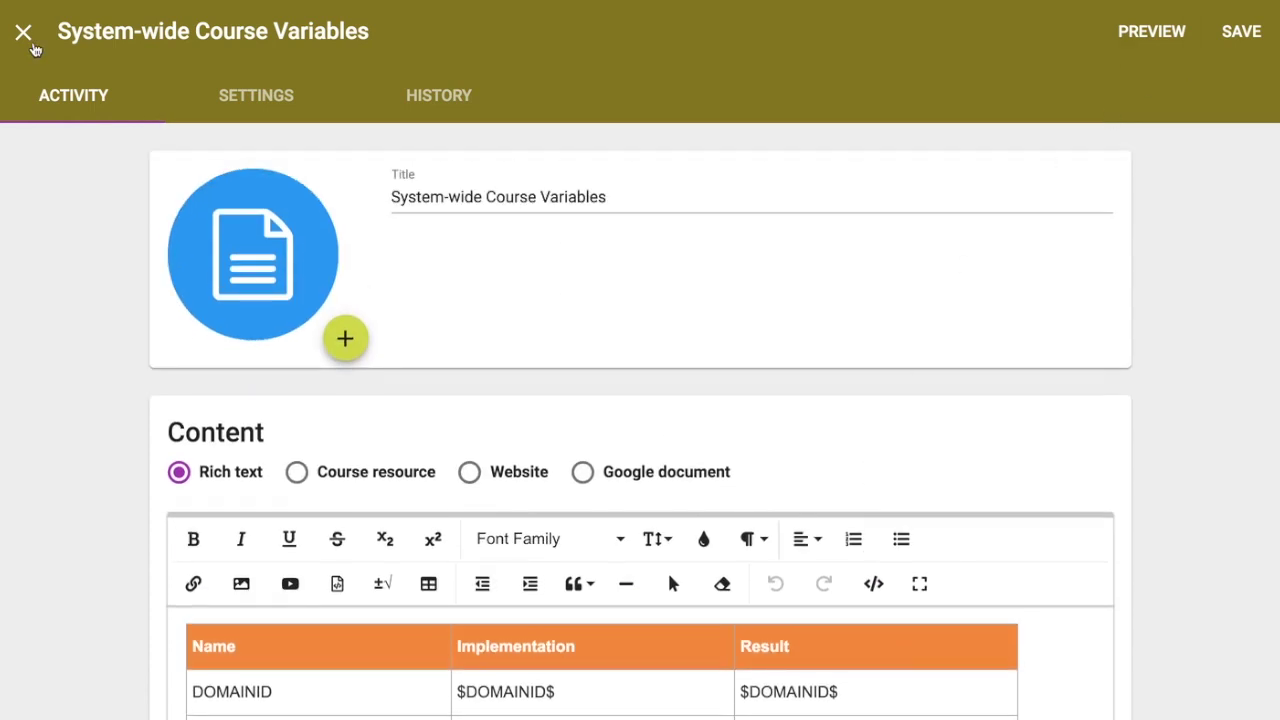
{"action": "left_click", "coordinate": [23, 32]}
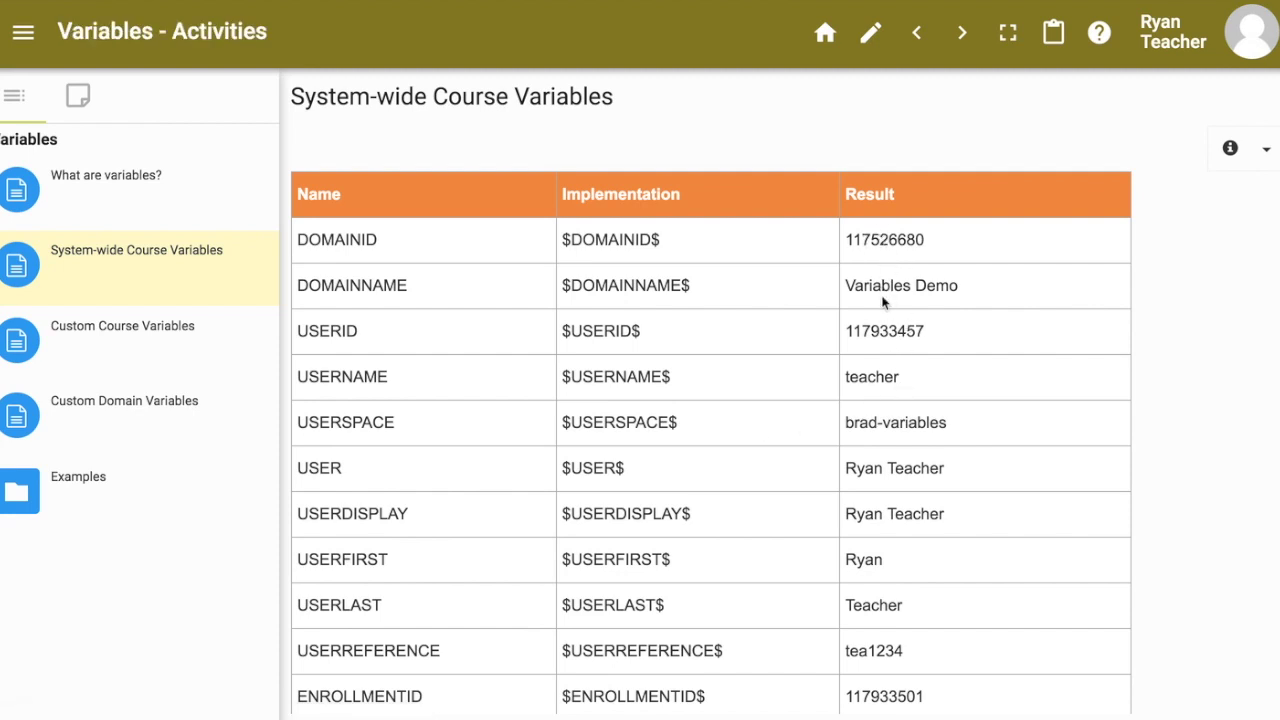
{"action": "scroll", "coordinate": [886, 357], "scroll_direction": "down", "scroll_amount": 1}
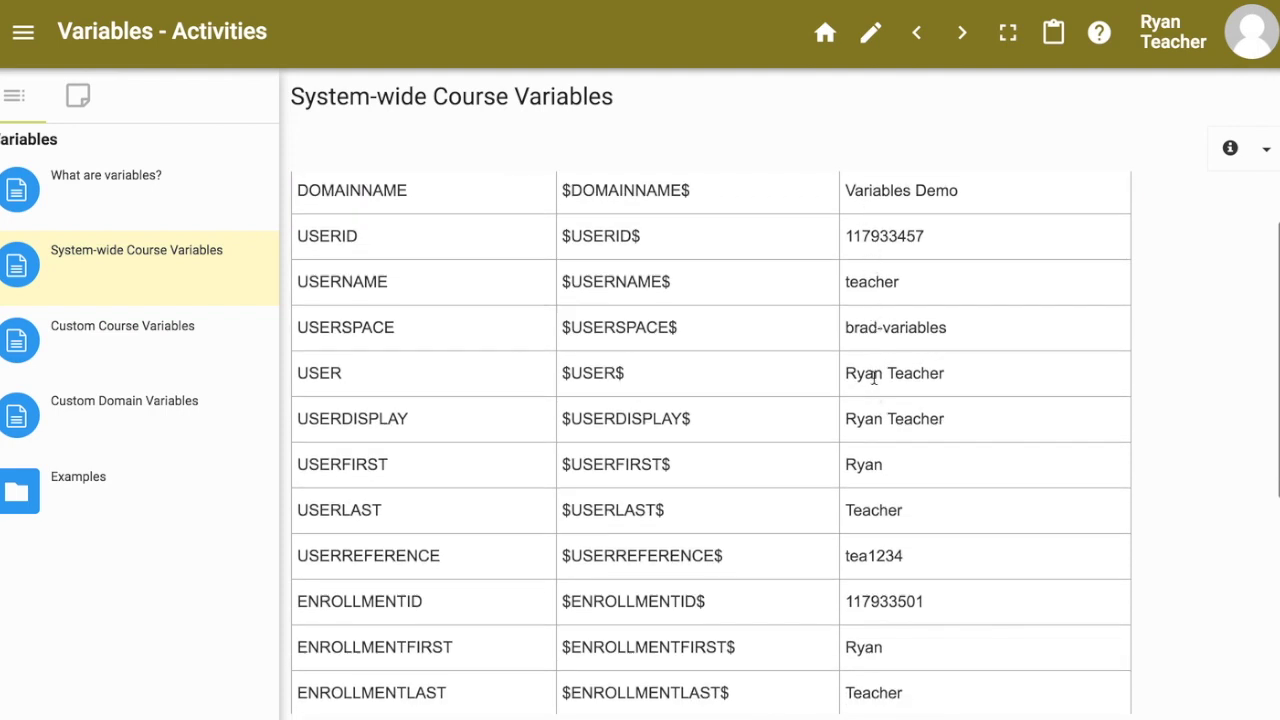
{"action": "left_click_drag", "start_coordinate": [874, 377], "coordinate": [944, 386]}
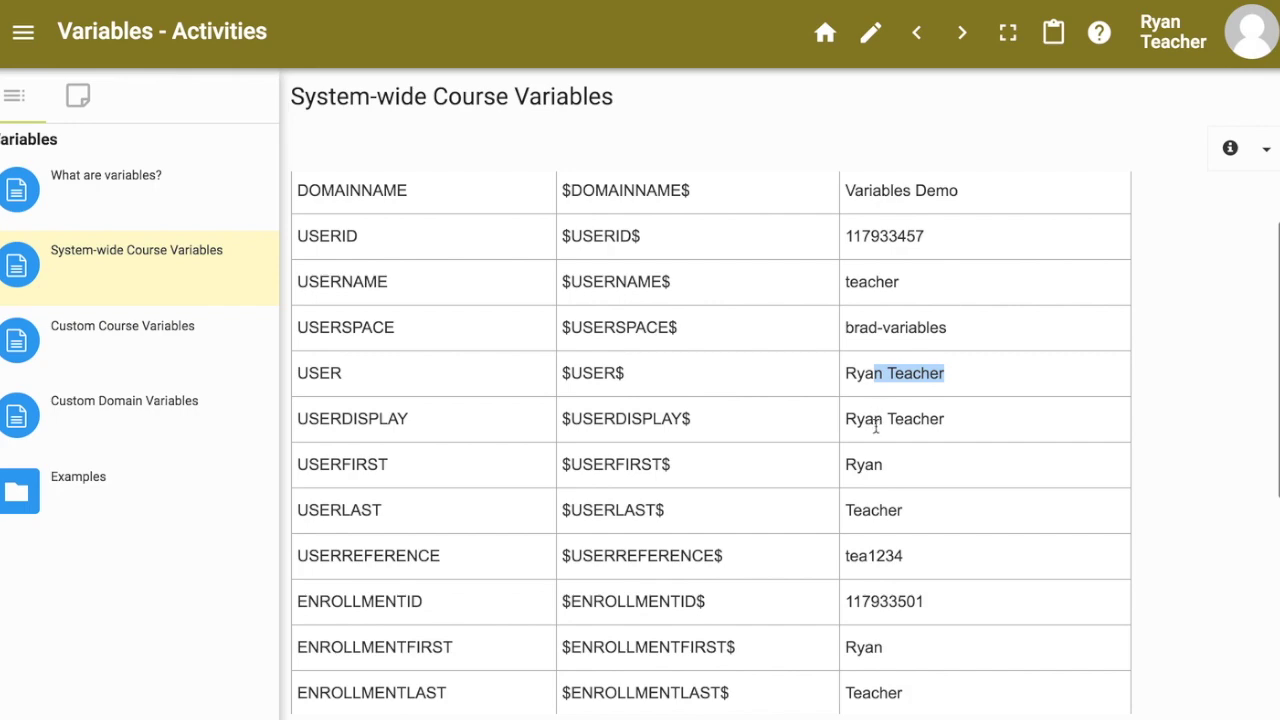
{"action": "scroll", "coordinate": [886, 440], "scroll_direction": "down", "scroll_amount": 1}
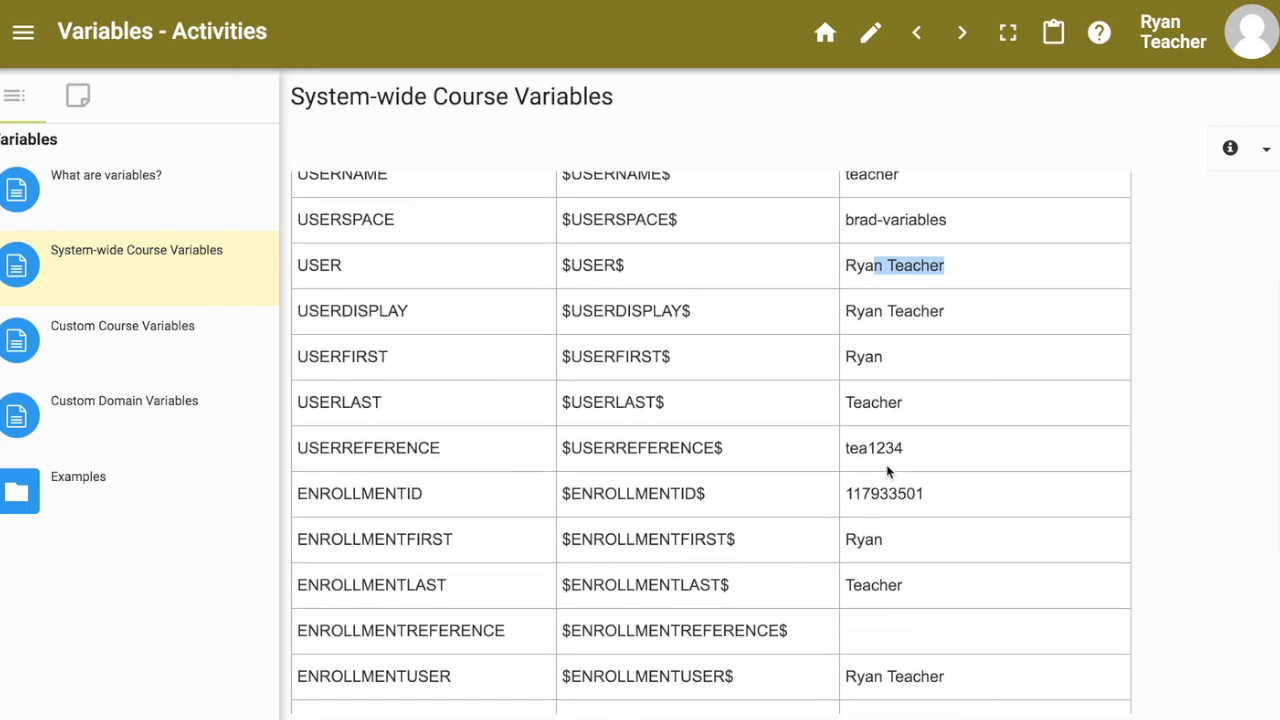
{"action": "scroll", "coordinate": [884, 497], "scroll_direction": "down", "scroll_amount": 1}
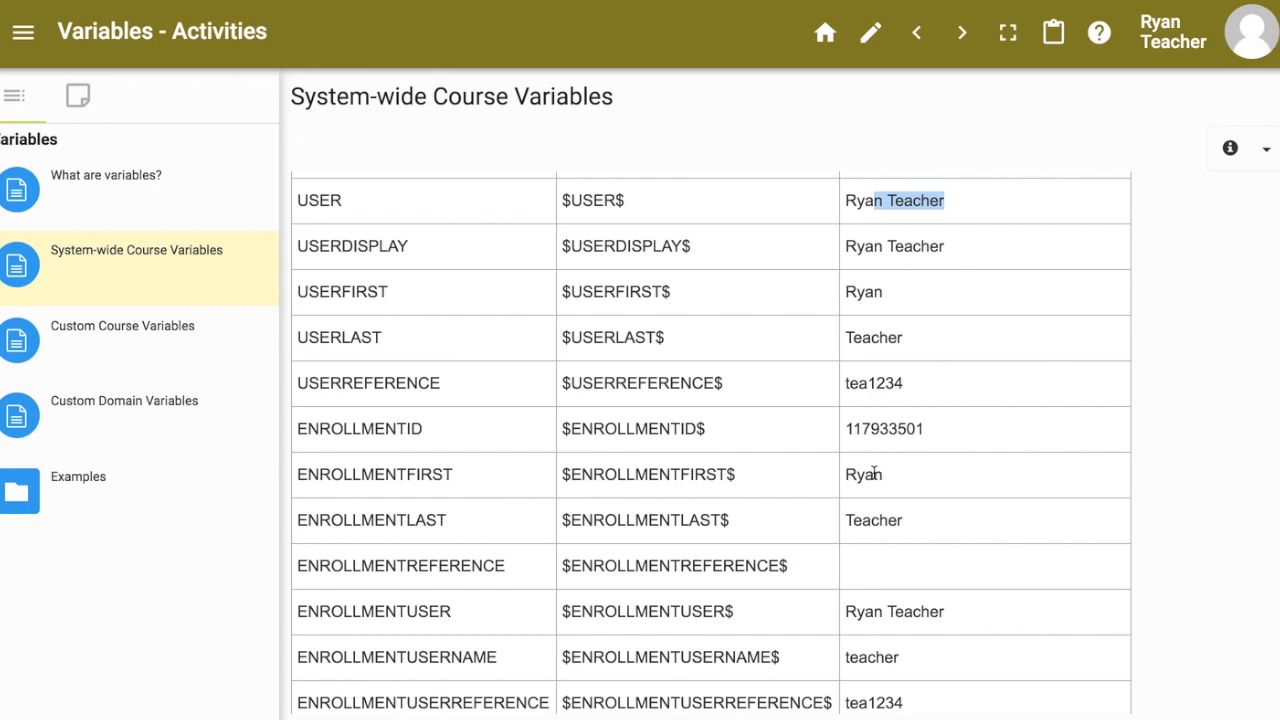
{"action": "scroll", "coordinate": [874, 474], "scroll_direction": "down", "scroll_amount": 2}
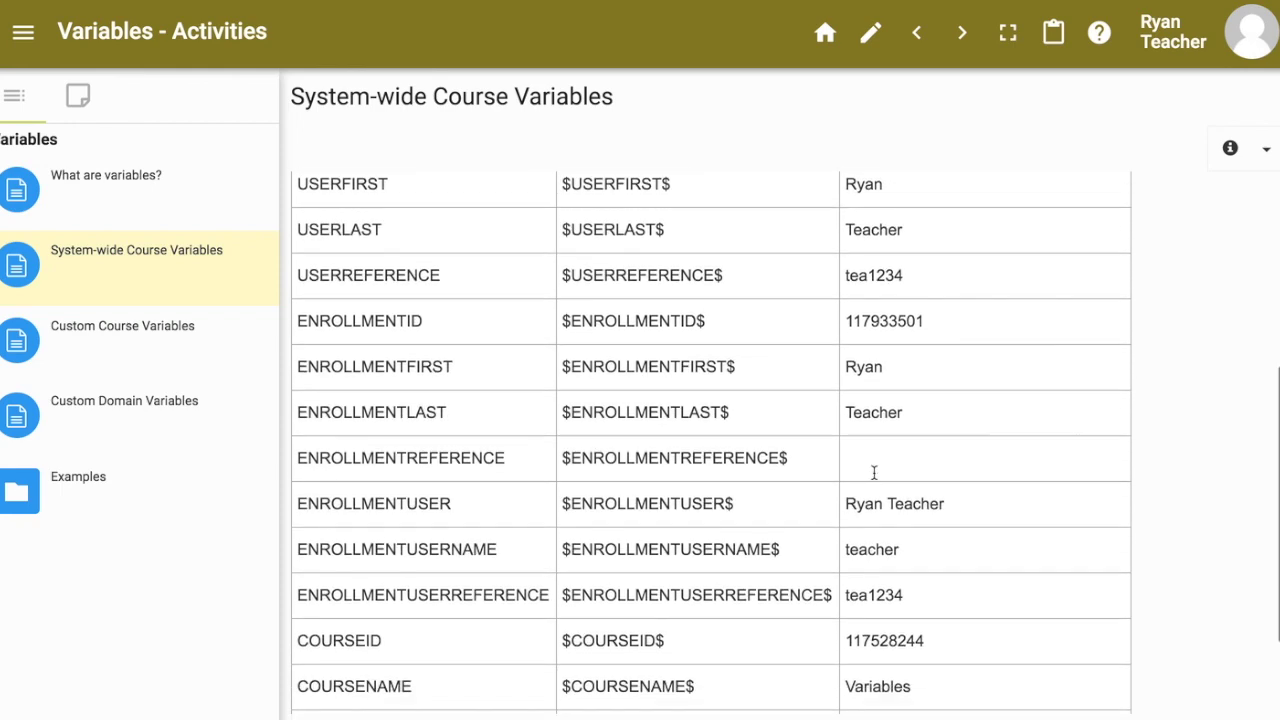
{"action": "scroll", "coordinate": [874, 478], "scroll_direction": "down", "scroll_amount": 2}
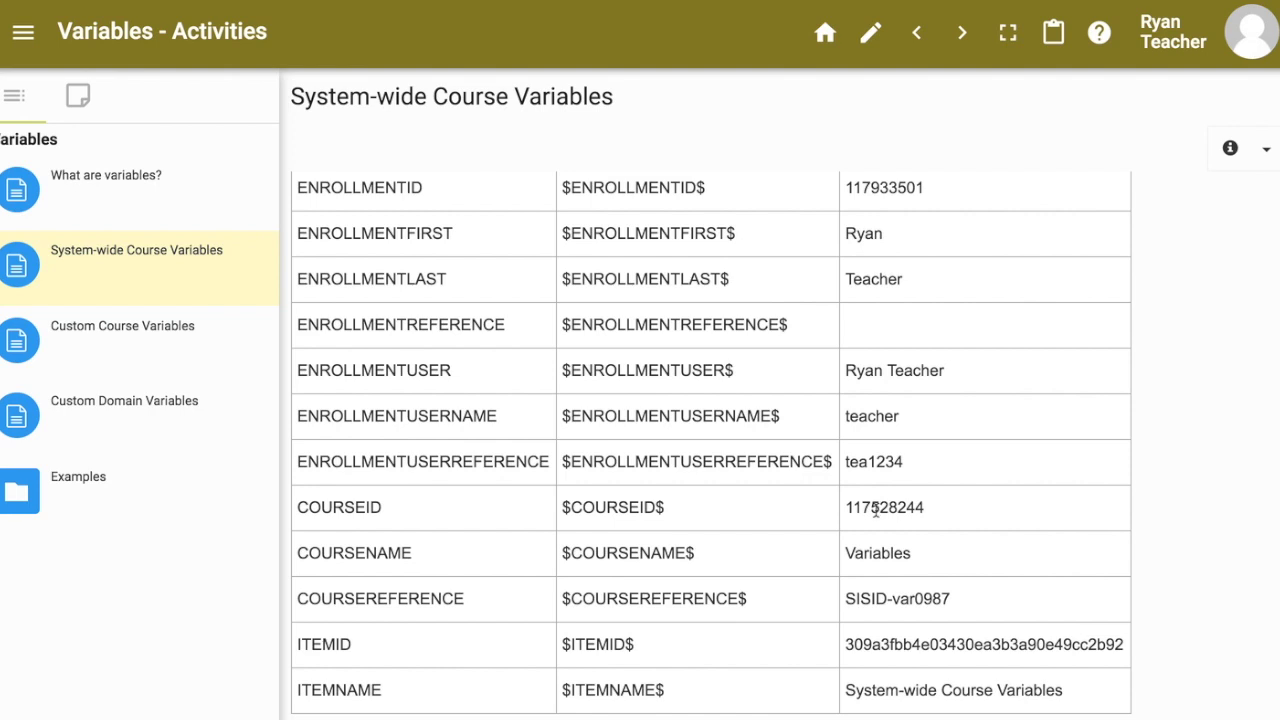
{"action": "double_click", "coordinate": [876, 511]}
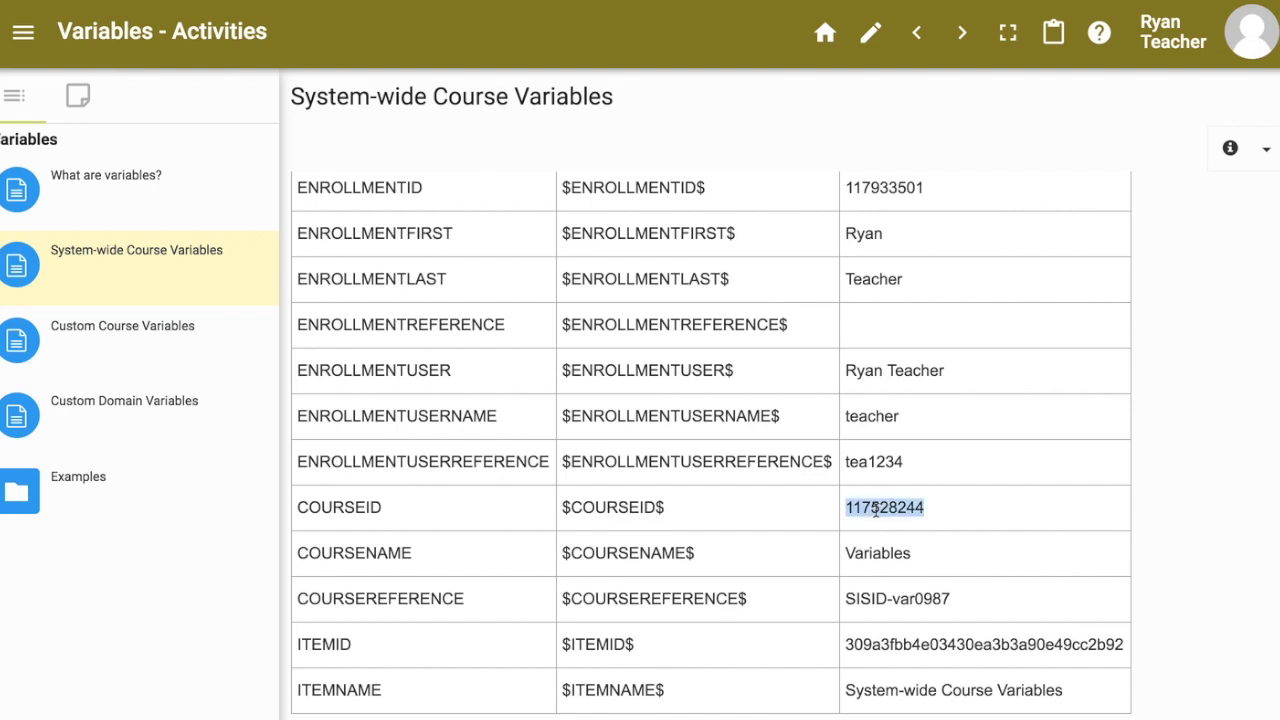
{"action": "double_click", "coordinate": [869, 549]}
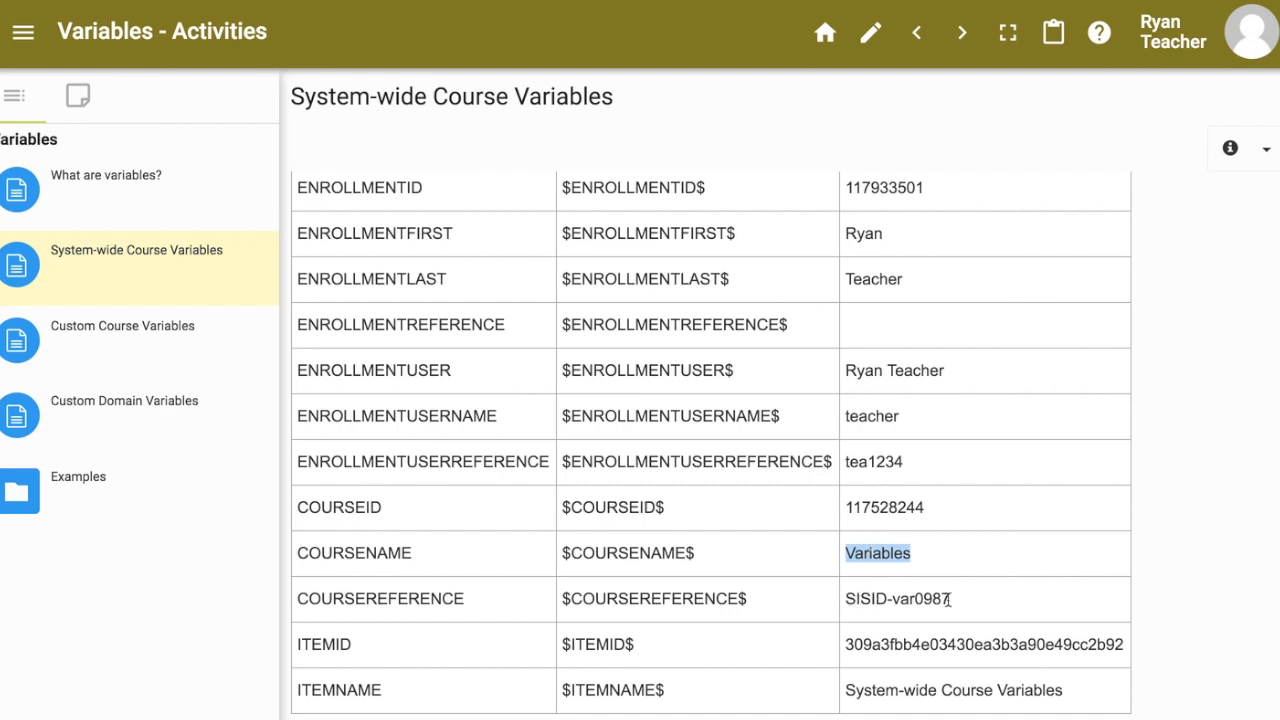
{"action": "double_click", "coordinate": [920, 645]}
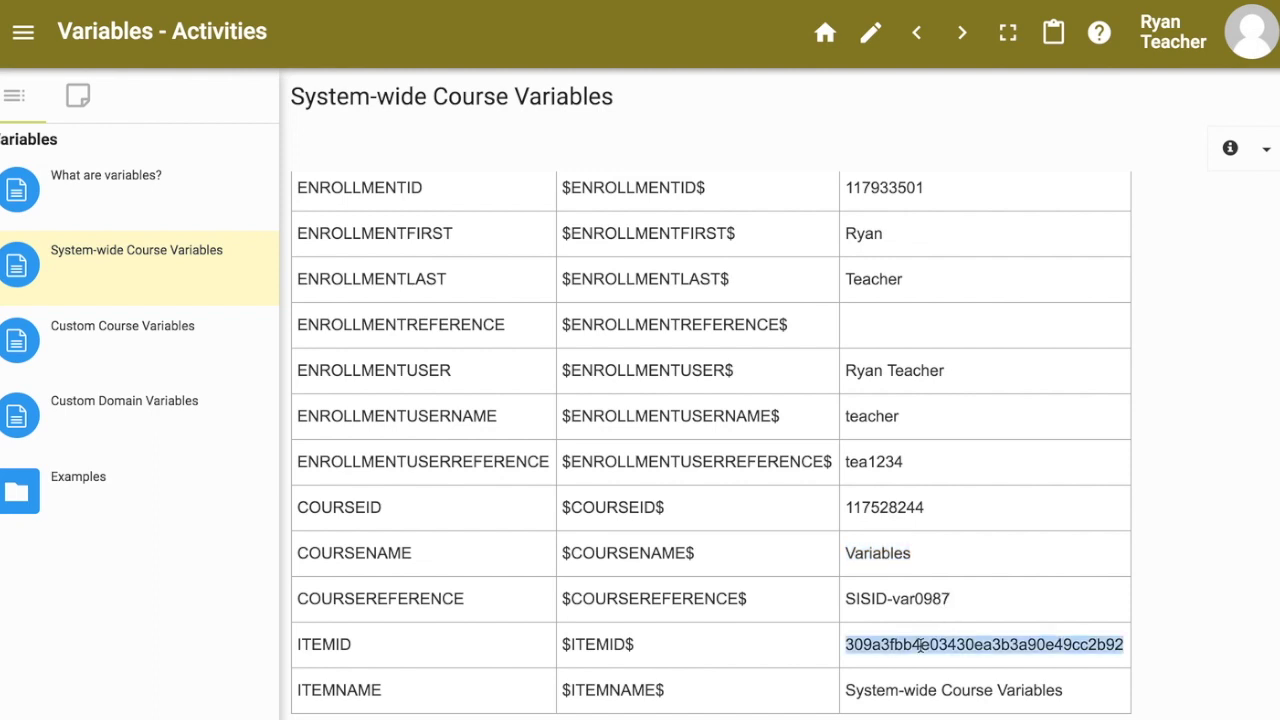
{"action": "triple_click", "coordinate": [865, 692]}
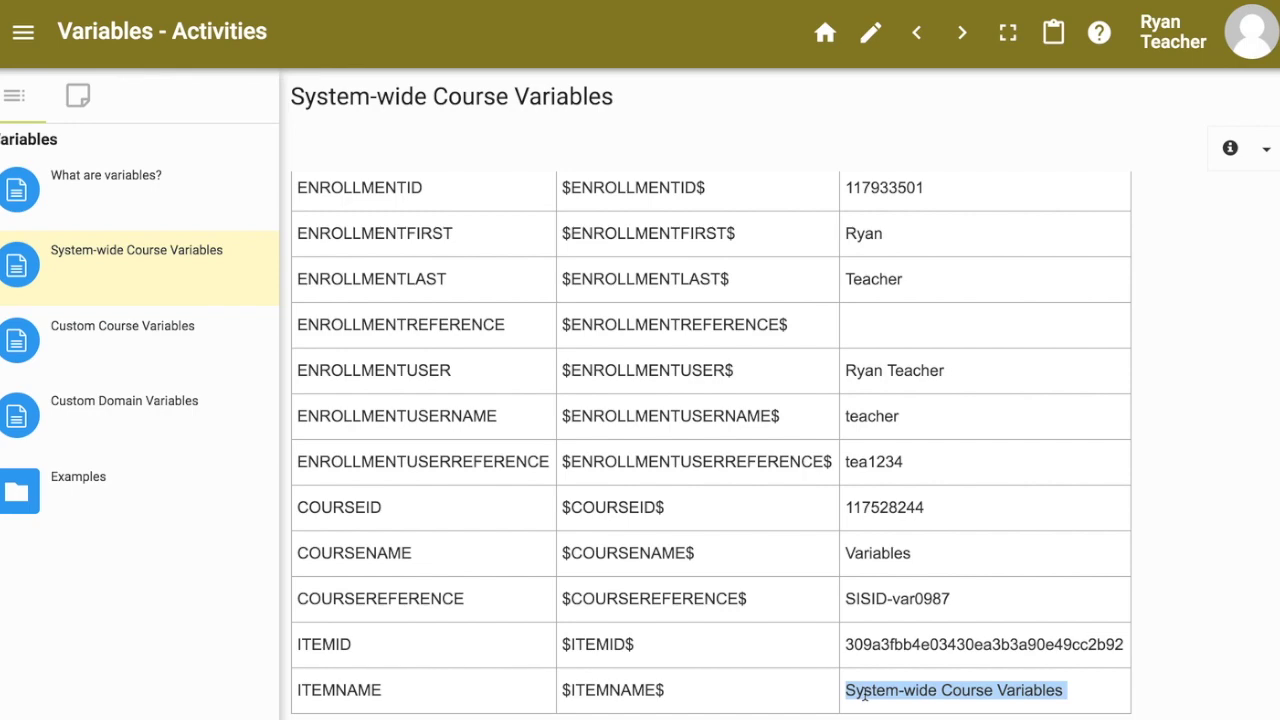
{"action": "scroll", "coordinate": [865, 695], "scroll_direction": "up", "scroll_amount": 5}
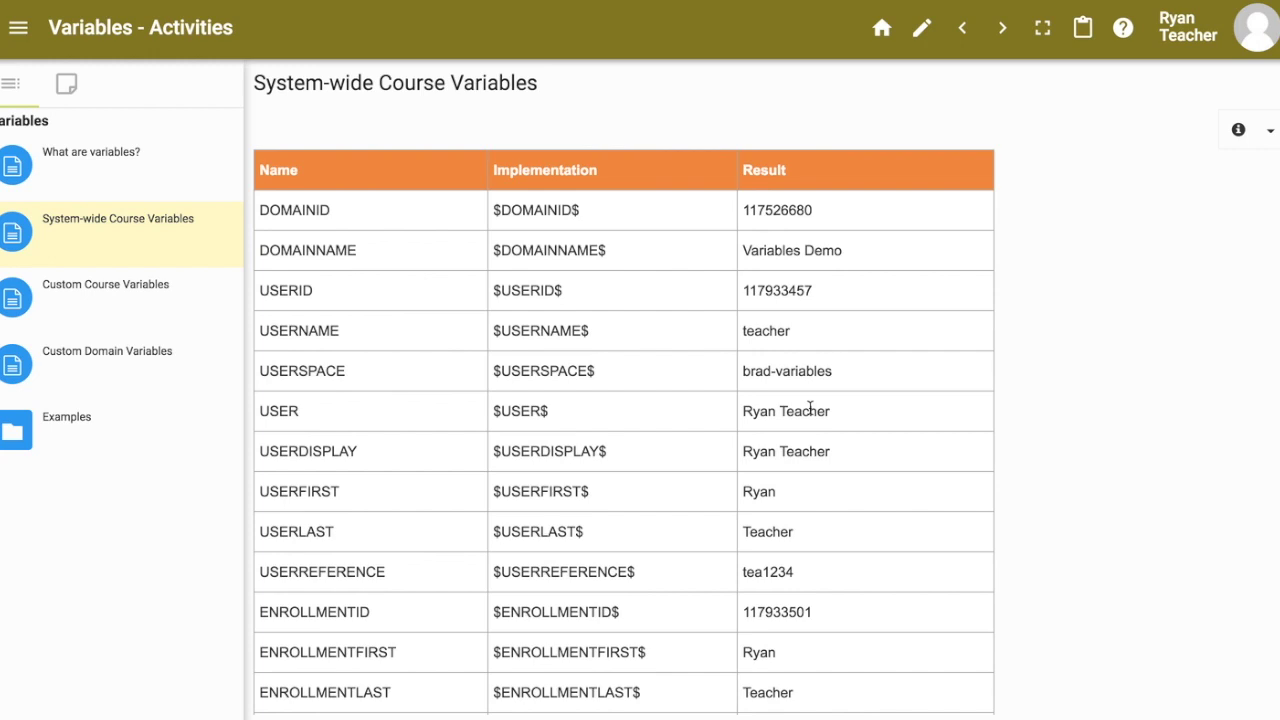
Step: Tile the student and observer windows side by side on System-wide Course Variables, outlines hidden
{"action": "key", "text": "ctrl+Up"}
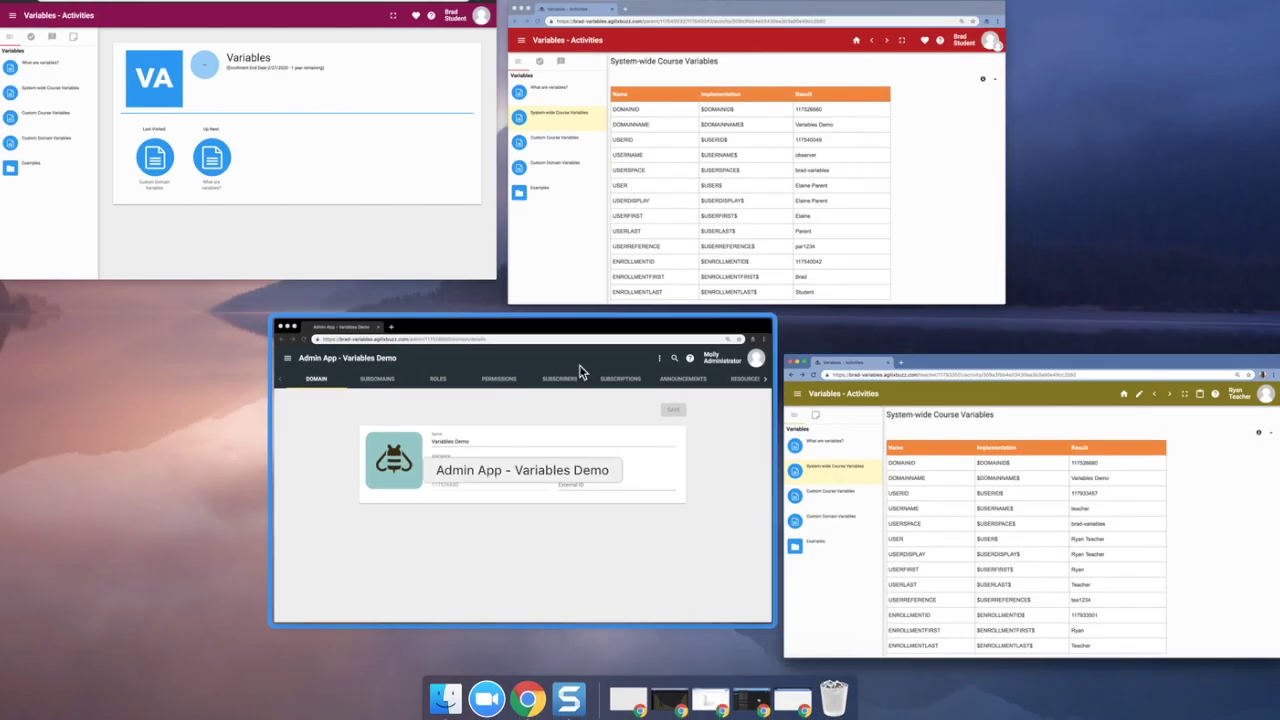
{"action": "left_click", "coordinate": [346, 157]}
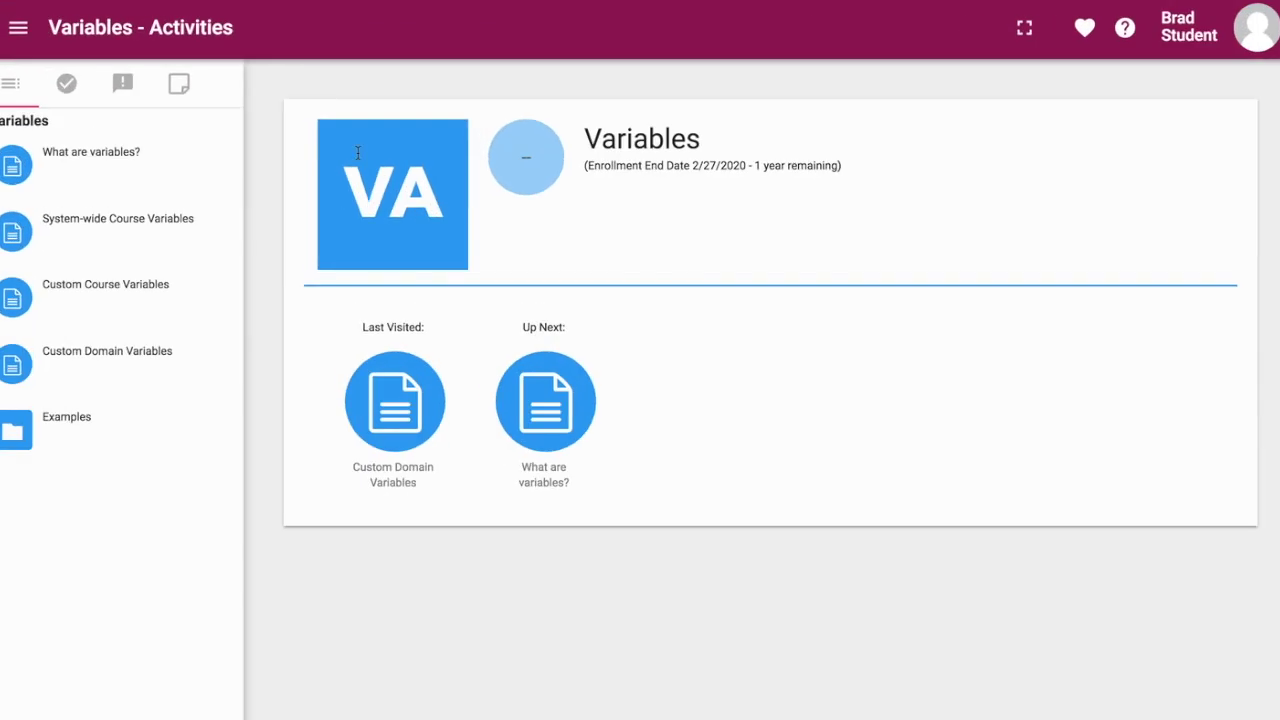
{"action": "key", "text": "ctrl+alt+Left"}
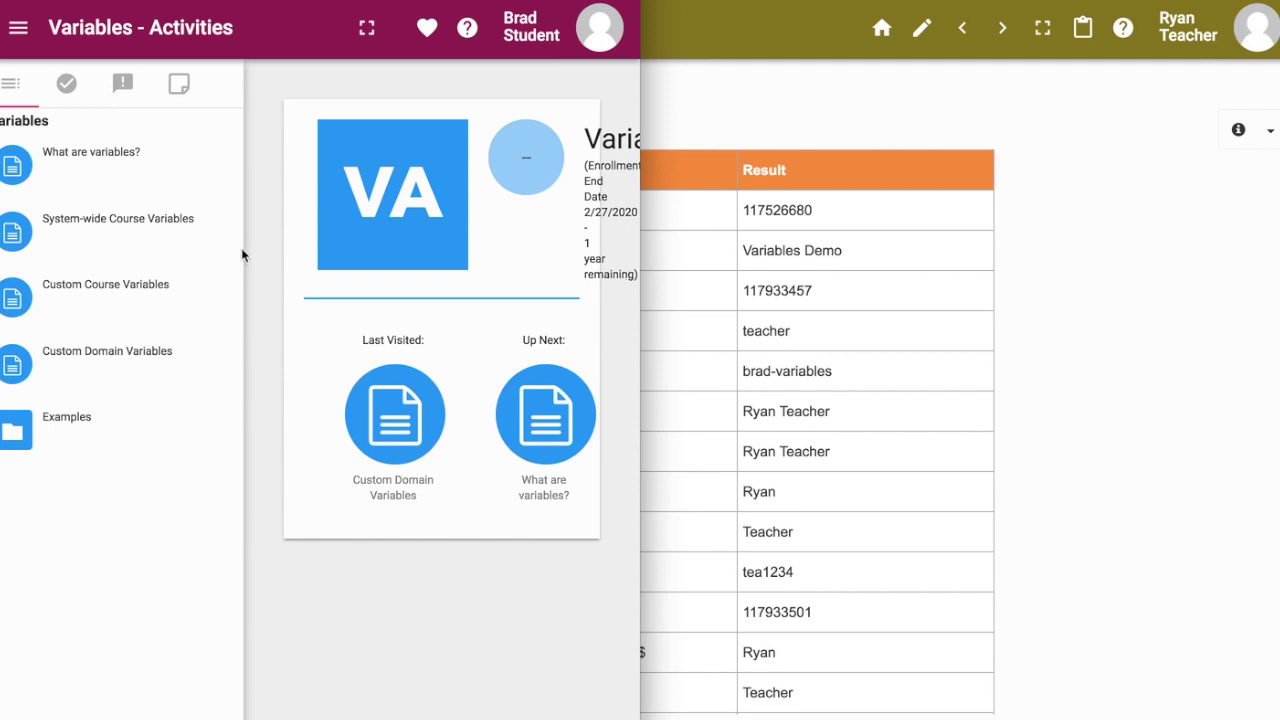
{"action": "left_click", "coordinate": [62, 229]}
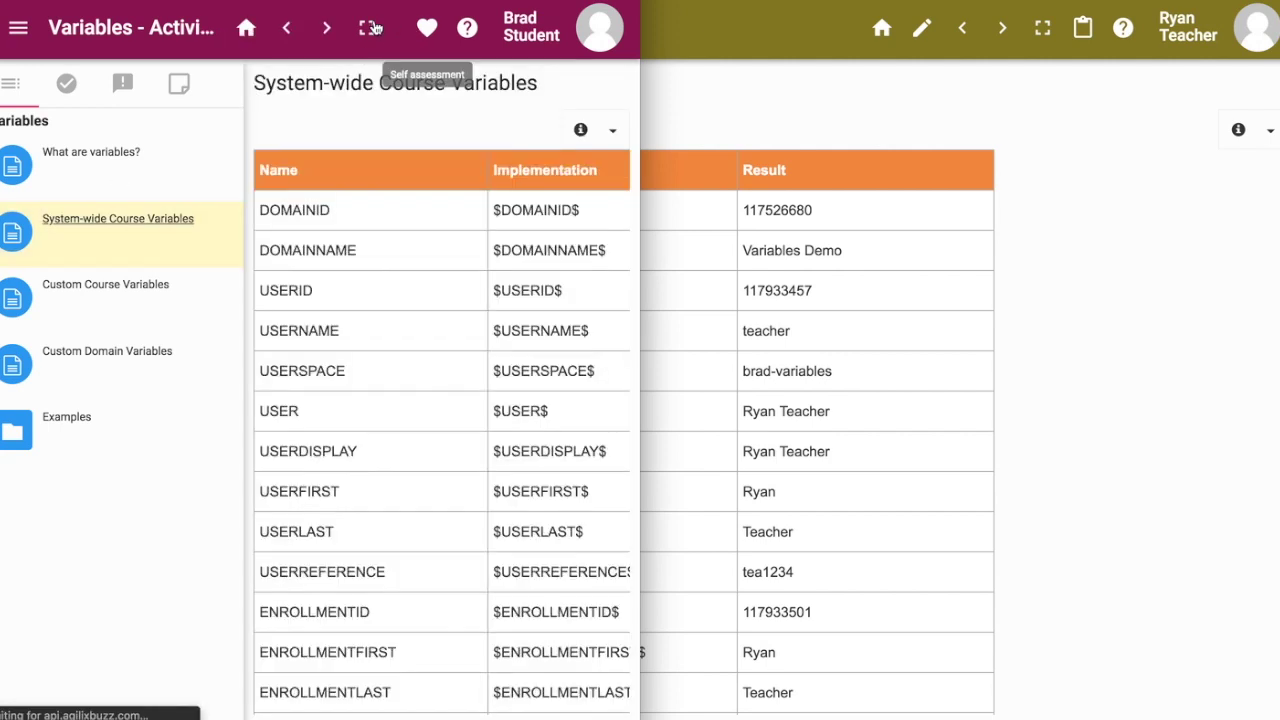
{"action": "left_click", "coordinate": [367, 28]}
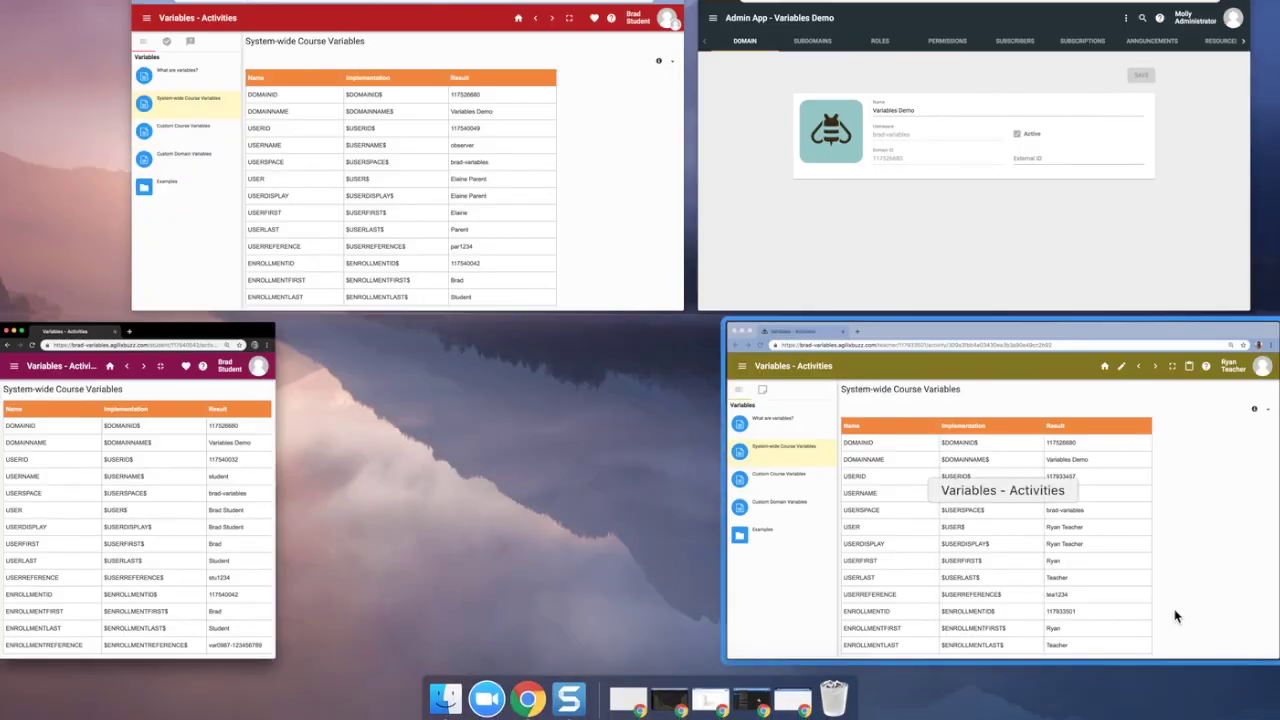
{"action": "left_click", "coordinate": [574, 191]}
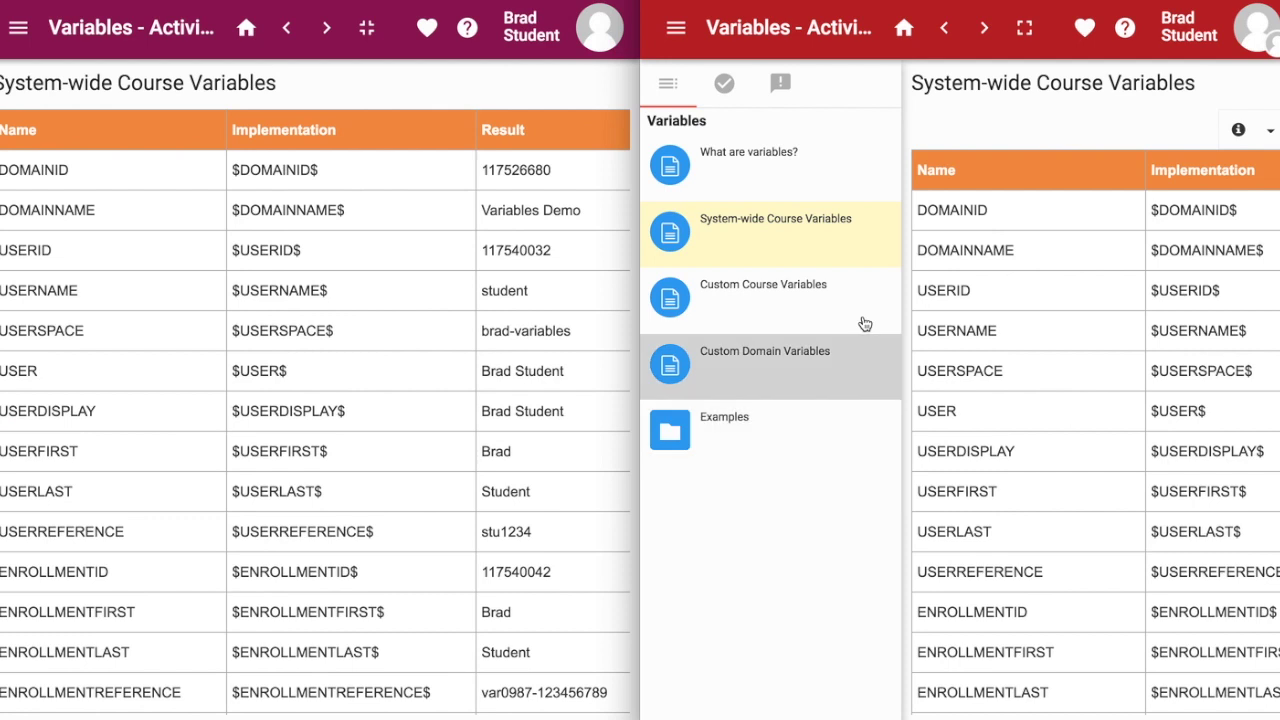
{"action": "left_click", "coordinate": [1024, 28]}
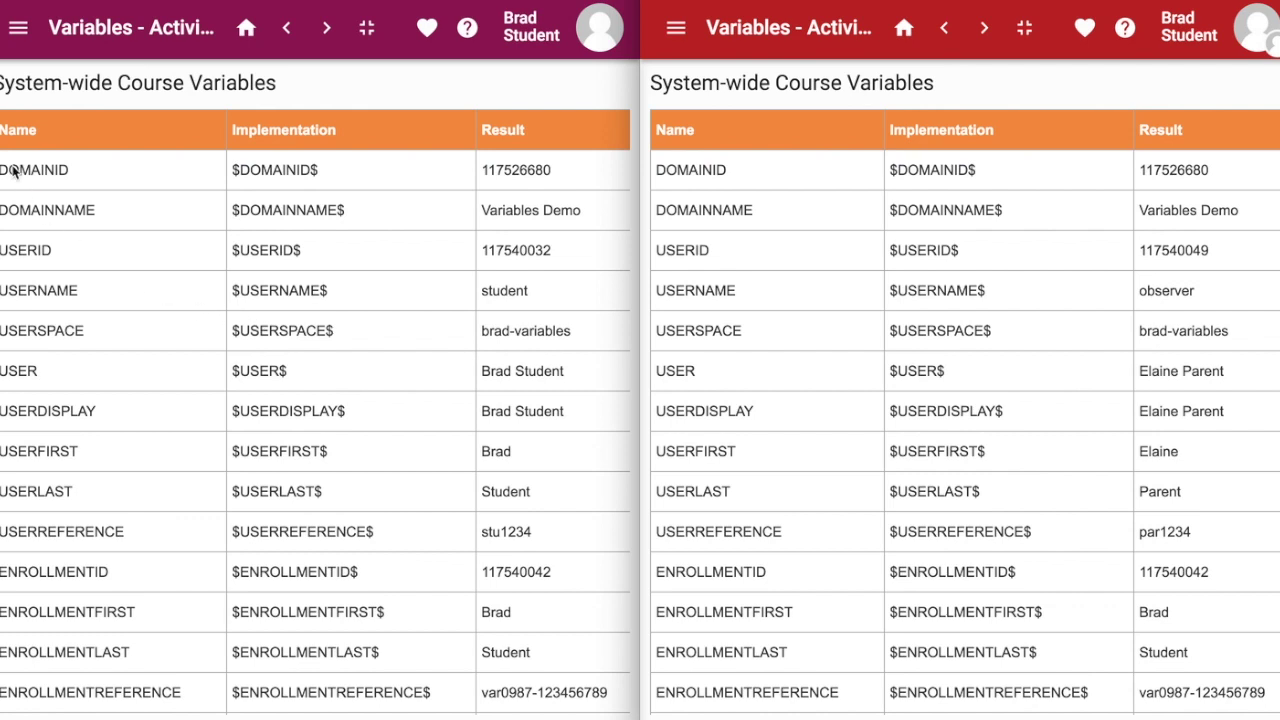
Step: Highlight the DOMAINID–USERLAST rows and compare the student's and observer's differing USER results
{"action": "left_click_drag", "start_coordinate": [1, 168], "coordinate": [152, 531]}
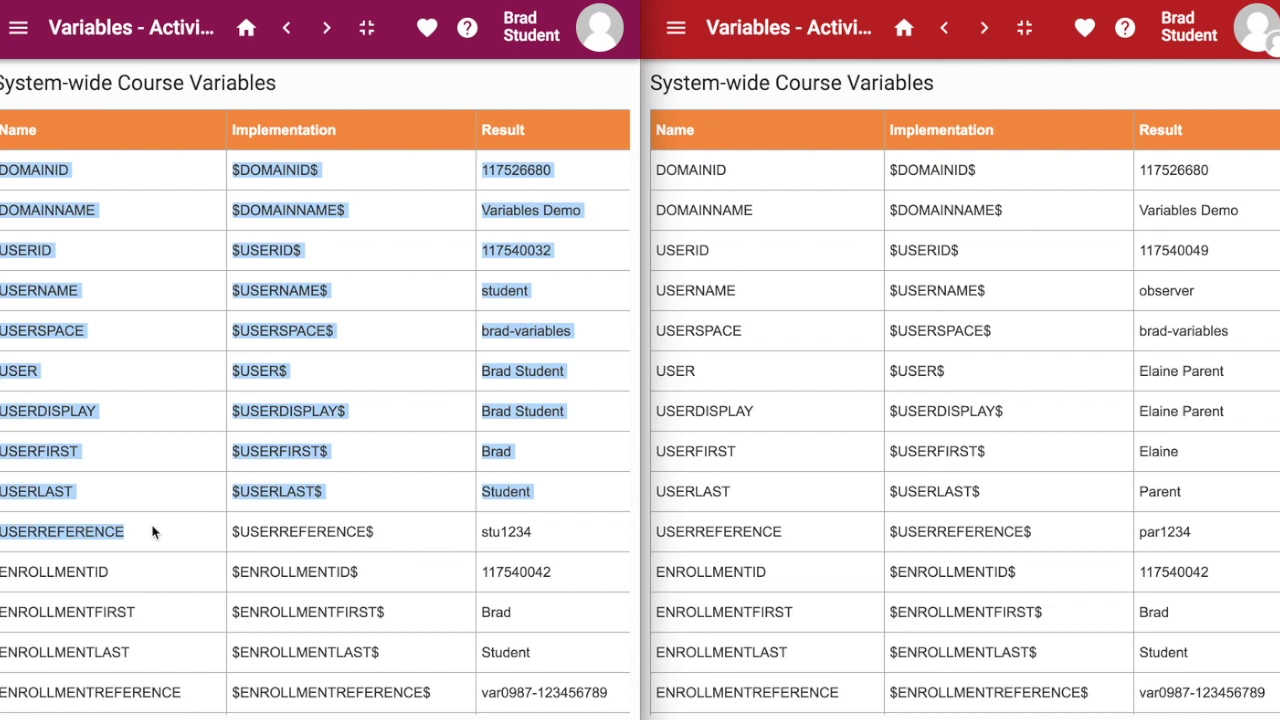
{"action": "left_click", "coordinate": [430, 498]}
{"action": "double_click", "coordinate": [524, 369]}
{"action": "triple_click", "coordinate": [524, 369]}
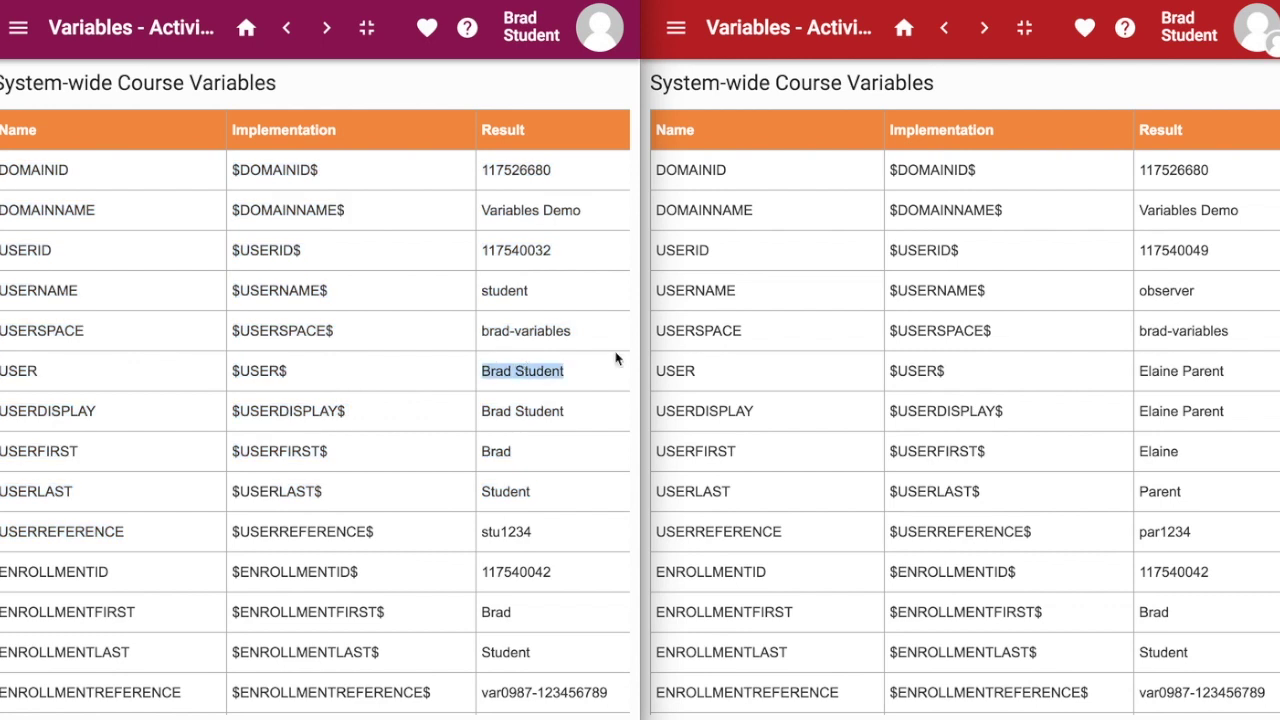
{"action": "double_click", "coordinate": [1176, 378]}
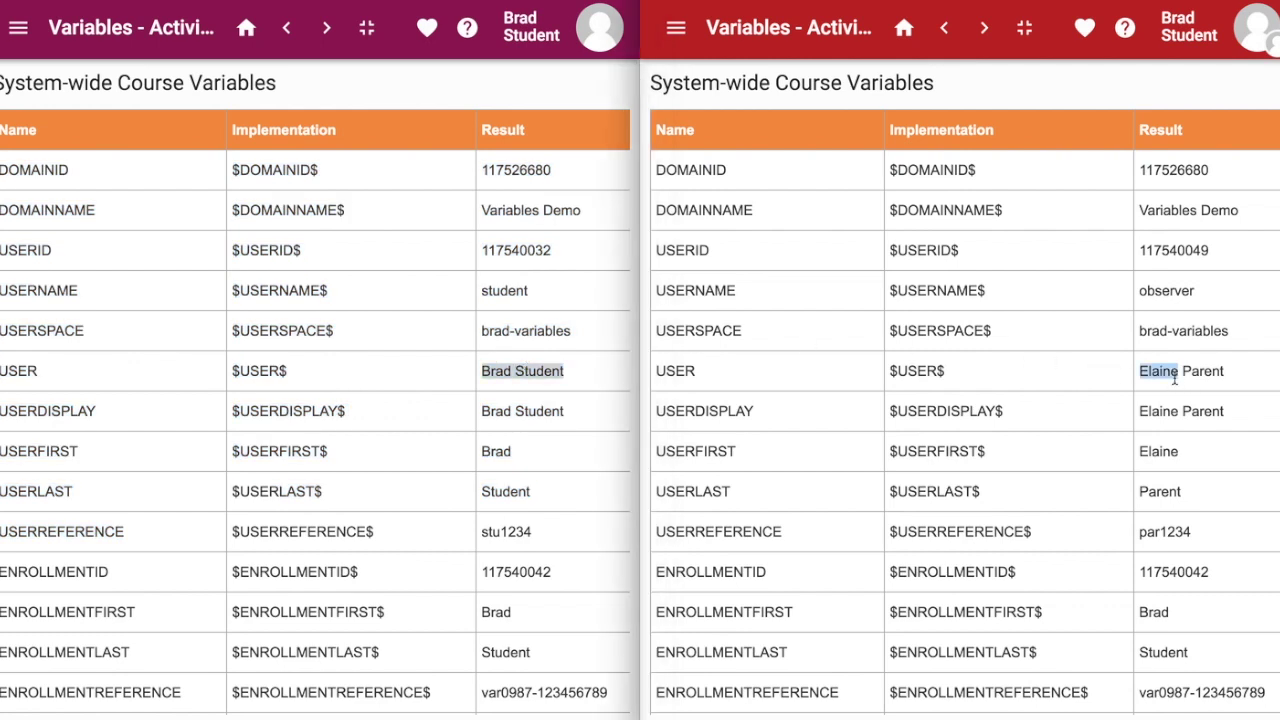
{"action": "triple_click", "coordinate": [1176, 378]}
Step: Compare the ENROLLMENTFIRST and ENROLLMENTLAST results, which match in both tables
{"action": "scroll", "coordinate": [1175, 378], "scroll_direction": "down", "scroll_amount": 3}
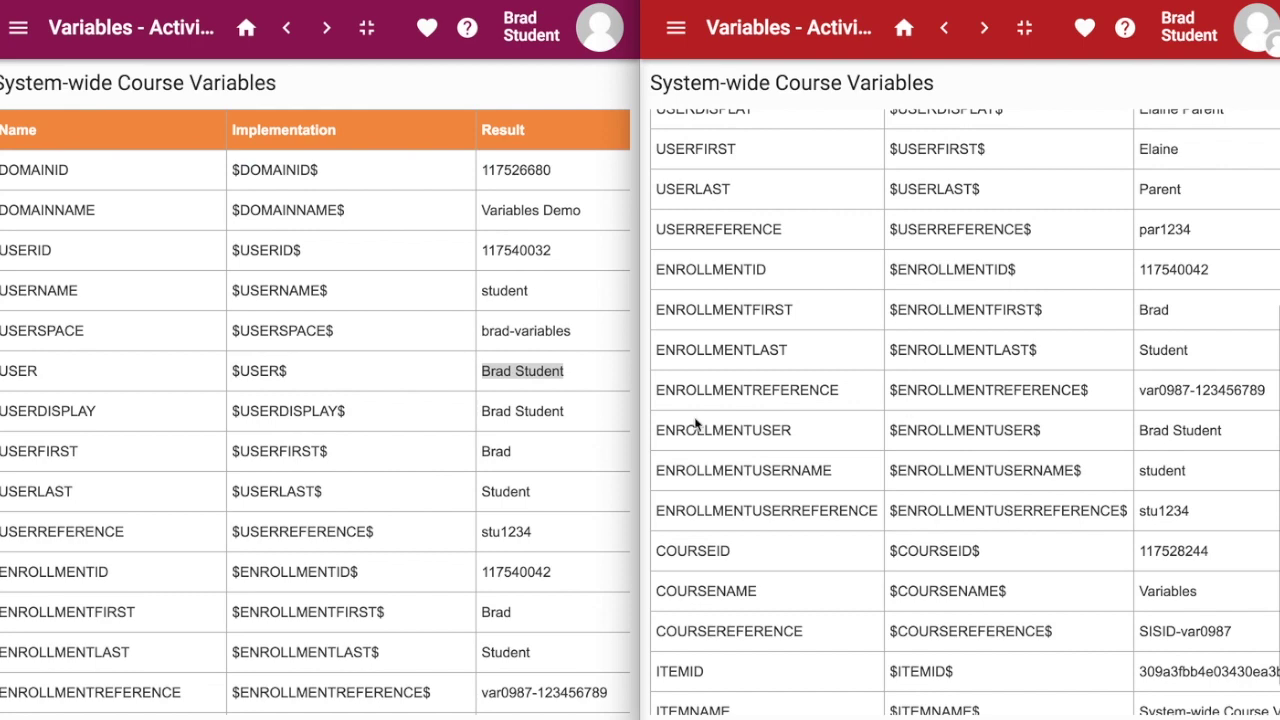
{"action": "scroll", "coordinate": [461, 489], "scroll_direction": "down", "scroll_amount": 3}
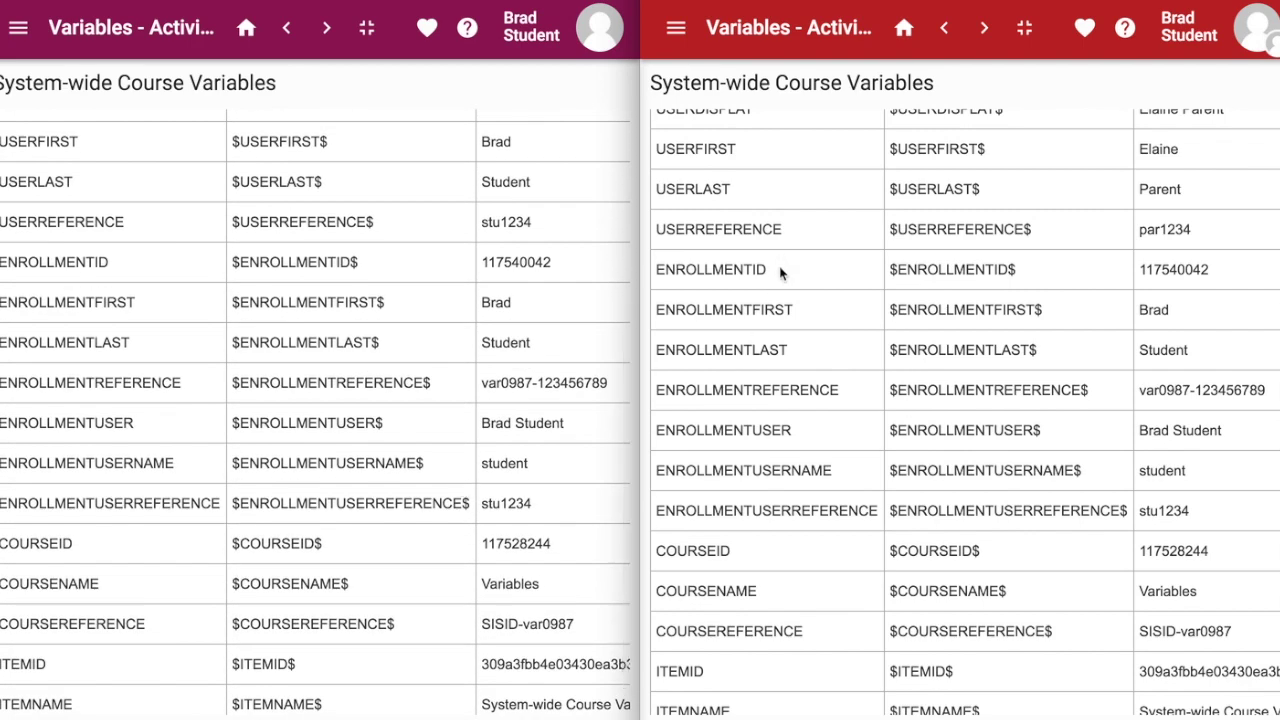
{"action": "double_click", "coordinate": [752, 310]}
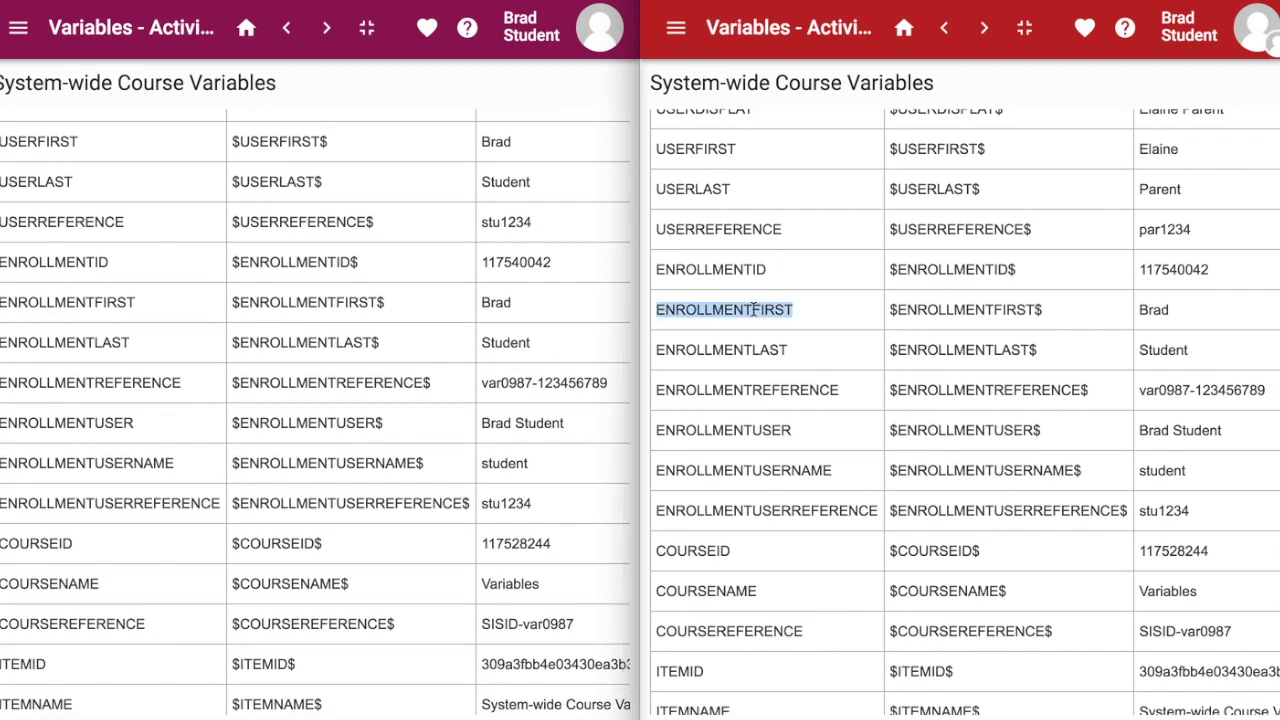
{"action": "double_click", "coordinate": [1154, 312]}
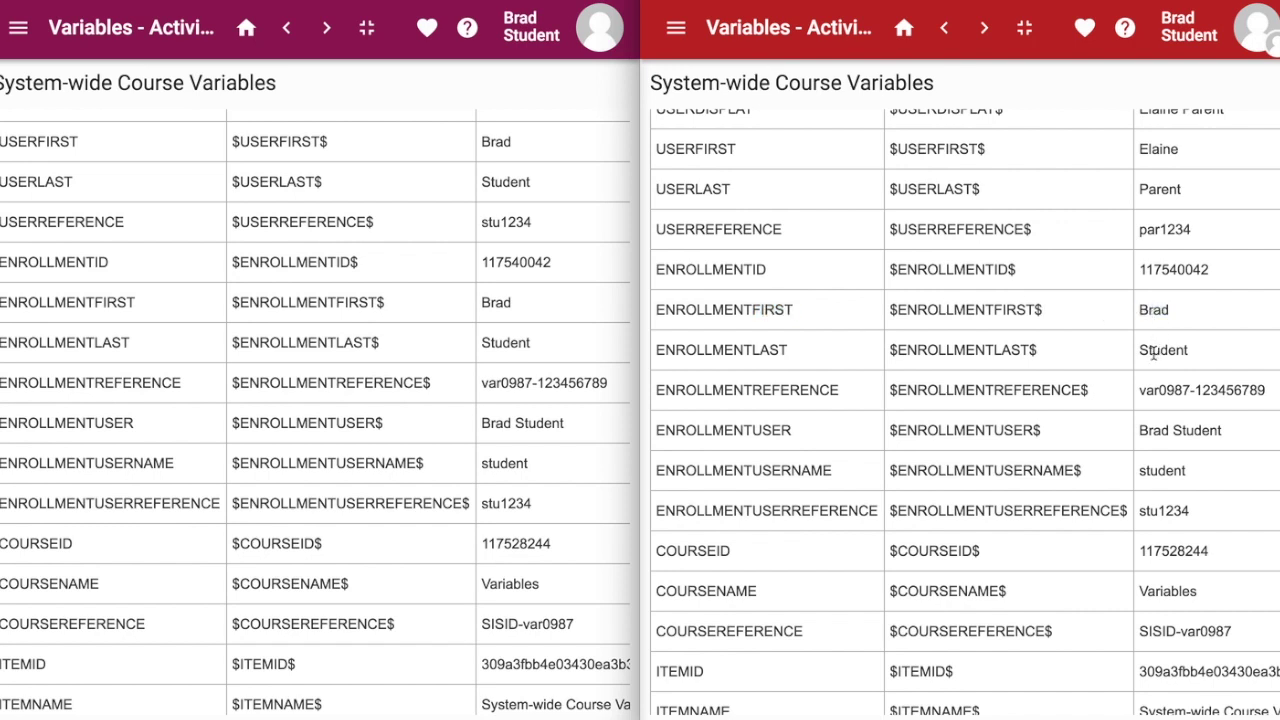
{"action": "double_click", "coordinate": [1157, 349]}
{"action": "double_click", "coordinate": [492, 302]}
{"action": "left_click", "coordinate": [497, 346]}
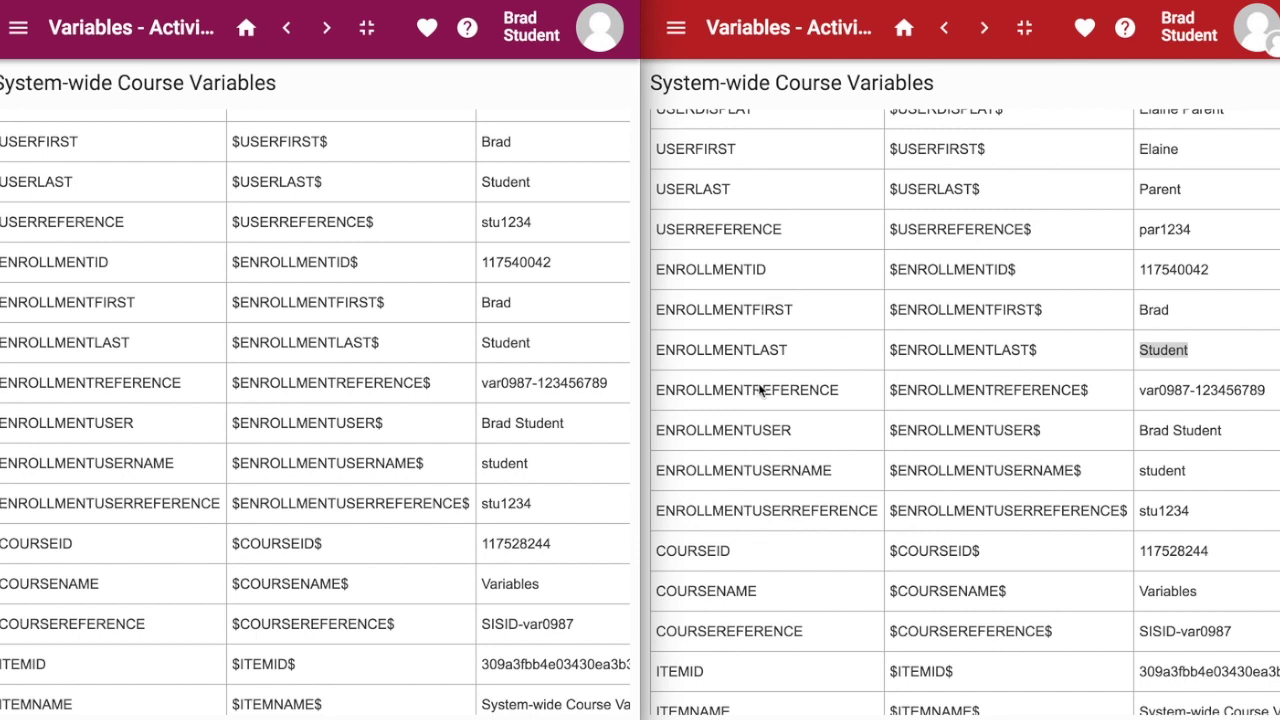
{"action": "scroll", "coordinate": [777, 409], "scroll_direction": "down", "scroll_amount": 1}
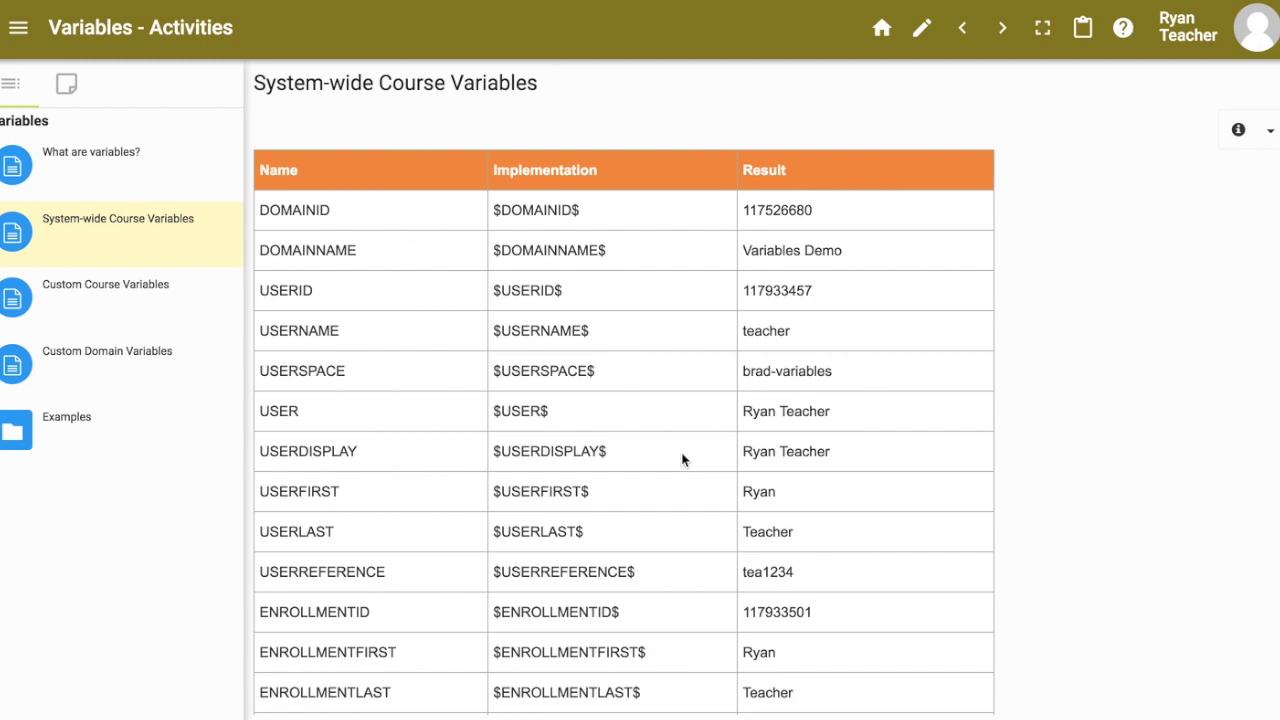
Step: Scroll the System-wide table and highlight the DOMAINID result 117526680
{"action": "scroll", "coordinate": [683, 459], "scroll_direction": "down", "scroll_amount": 4}
{"action": "scroll", "coordinate": [683, 459], "scroll_direction": "up", "scroll_amount": 4}
{"action": "double_click", "coordinate": [775, 209]}
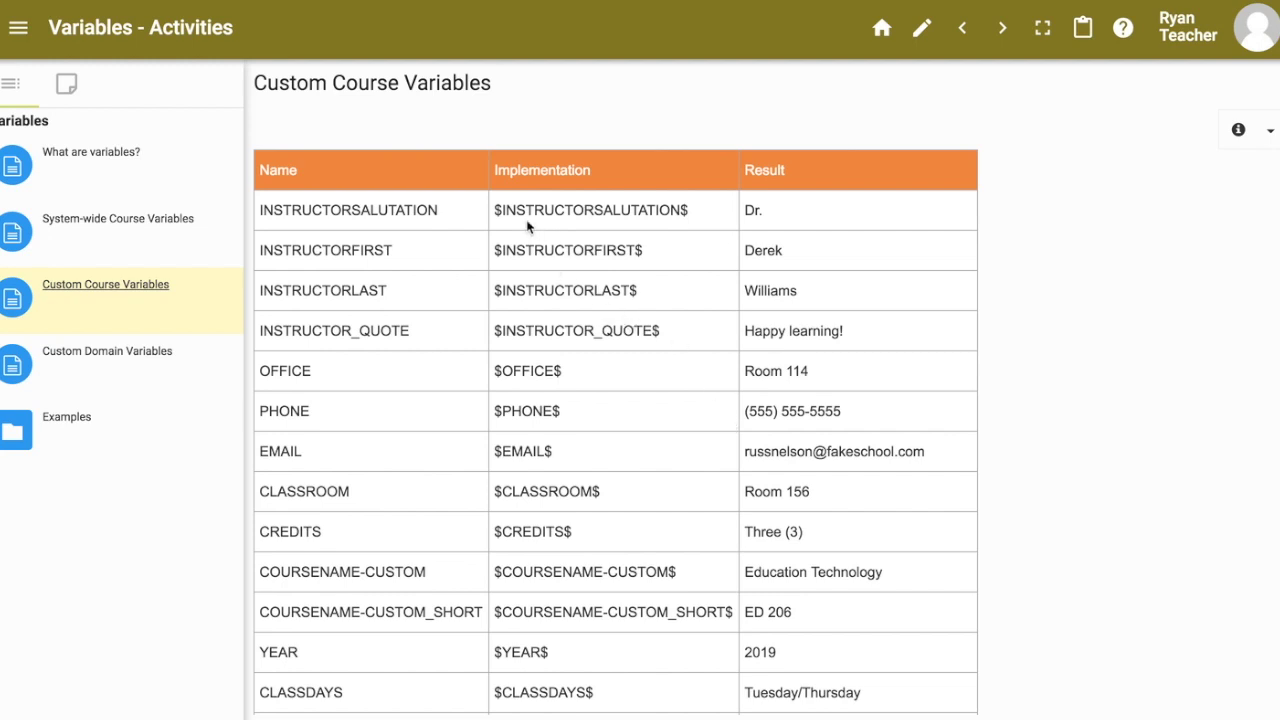
{"action": "double_click", "coordinate": [354, 209]}
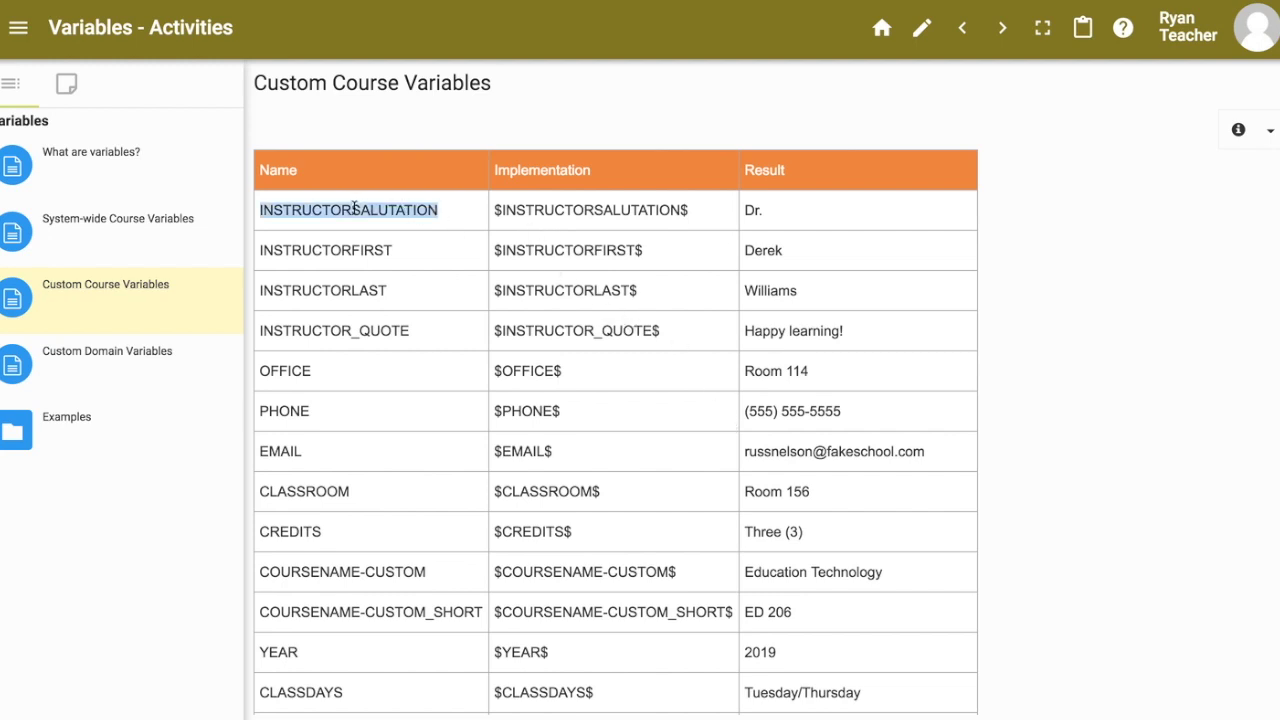
{"action": "double_click", "coordinate": [751, 210]}
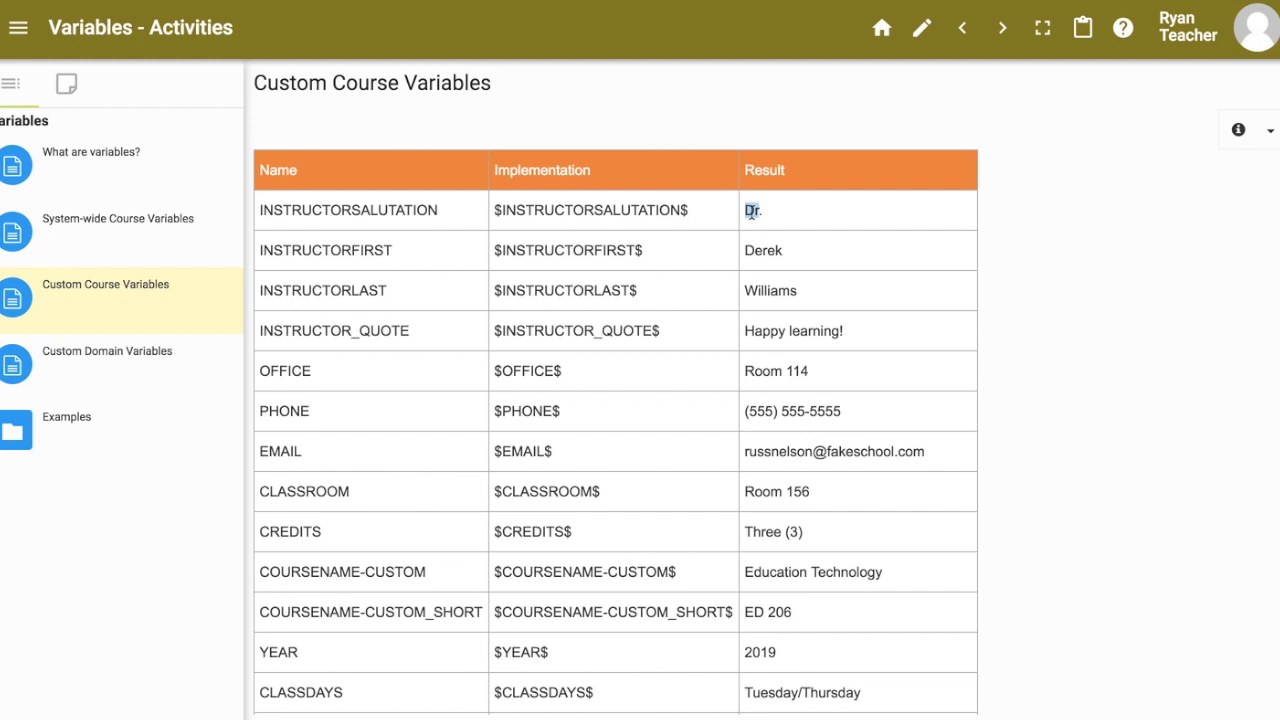
{"action": "double_click", "coordinate": [342, 251]}
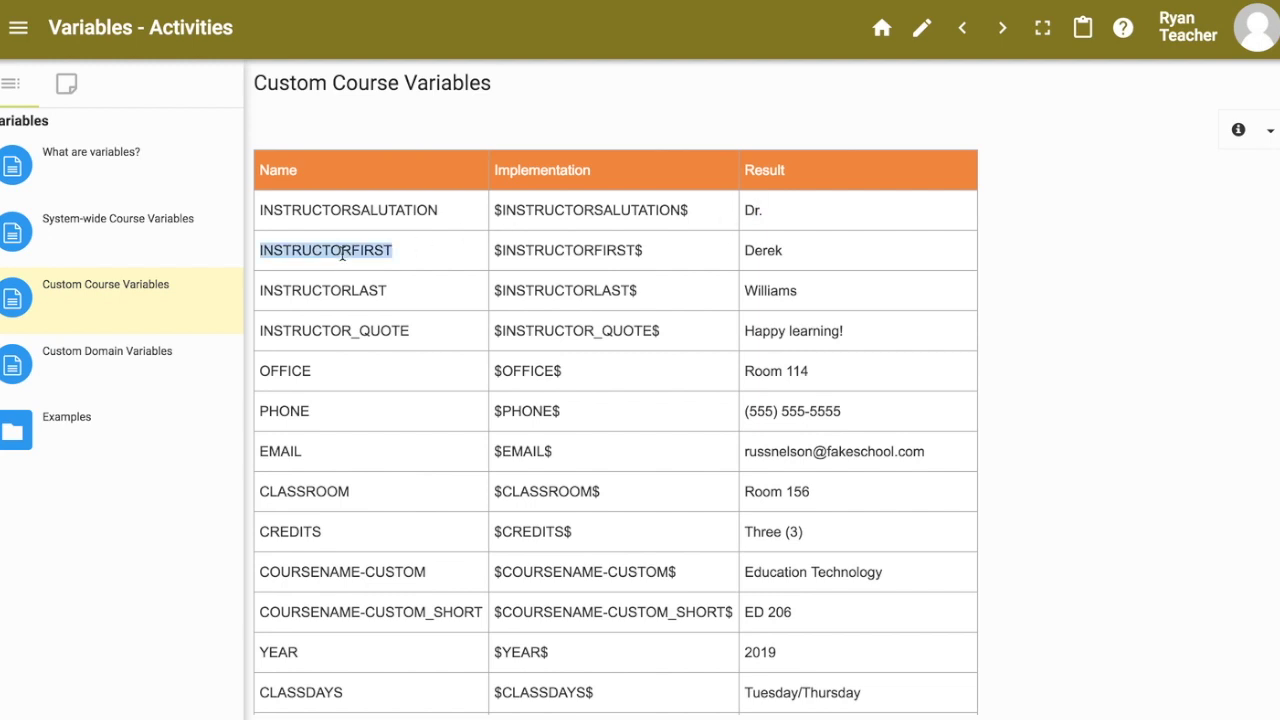
{"action": "double_click", "coordinate": [776, 254]}
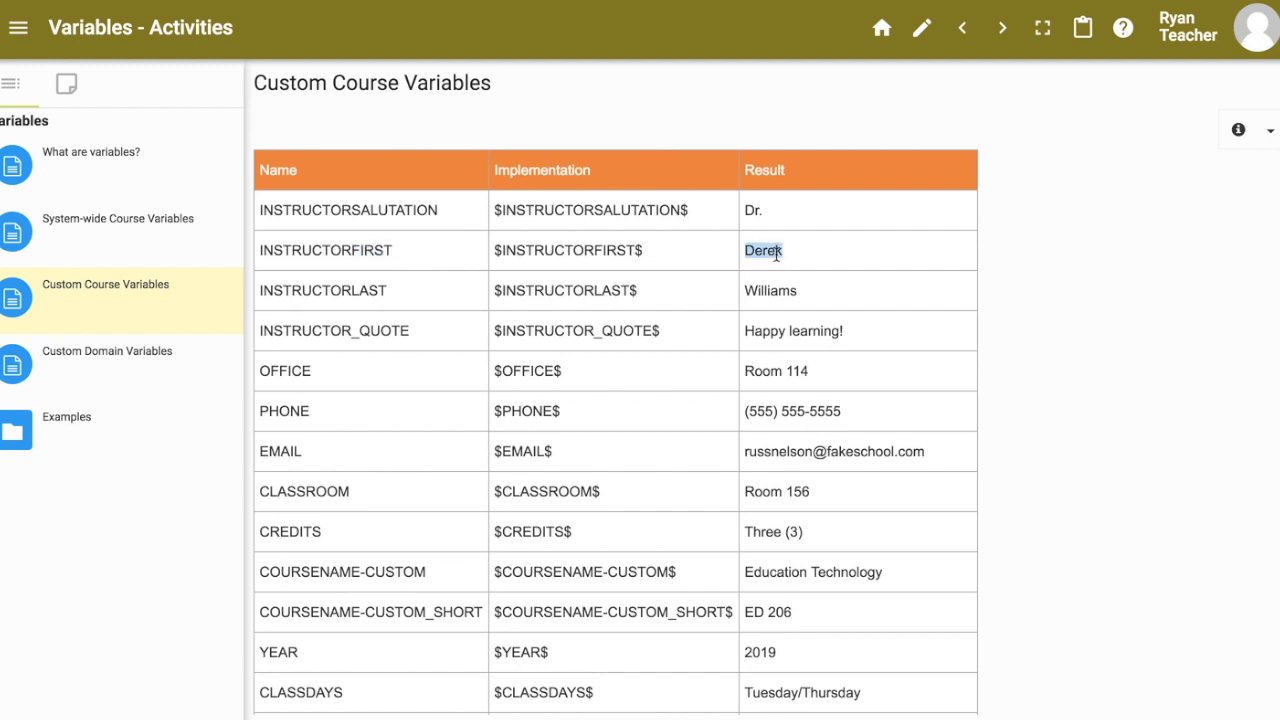
{"action": "left_click", "coordinate": [773, 306]}
{"action": "double_click", "coordinate": [777, 290]}
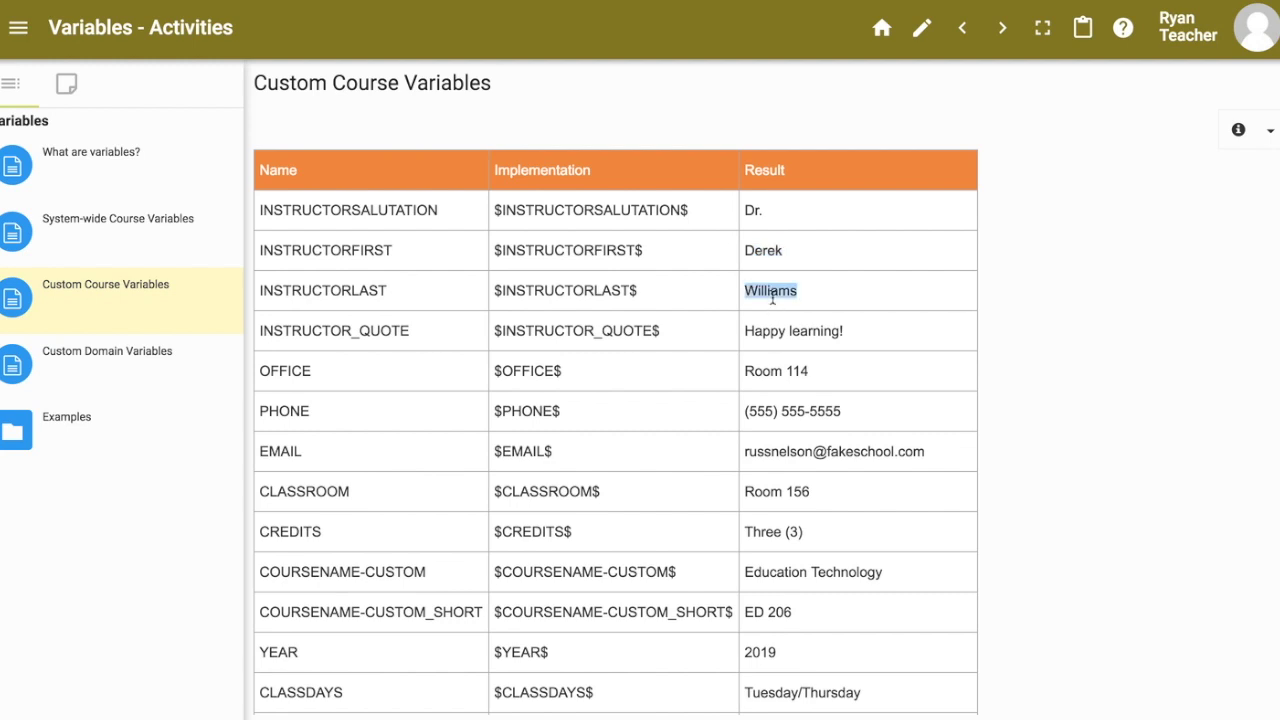
{"action": "double_click", "coordinate": [350, 330]}
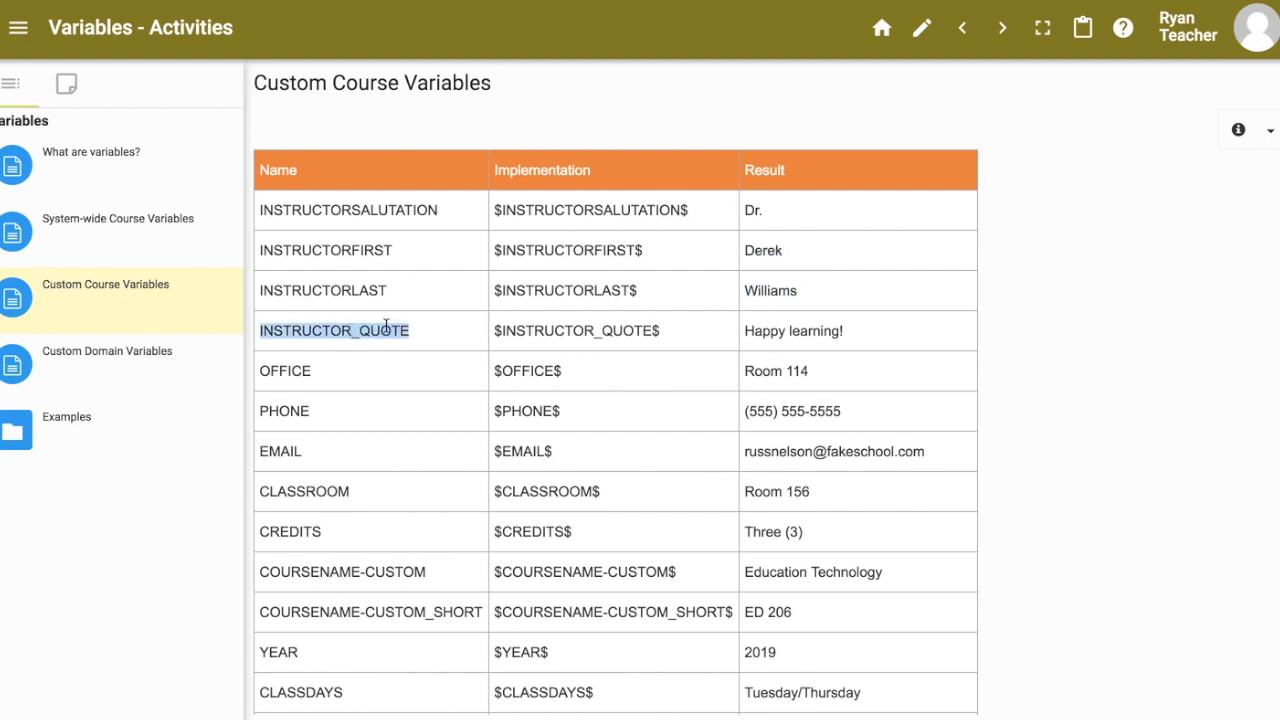
{"action": "triple_click", "coordinate": [796, 336]}
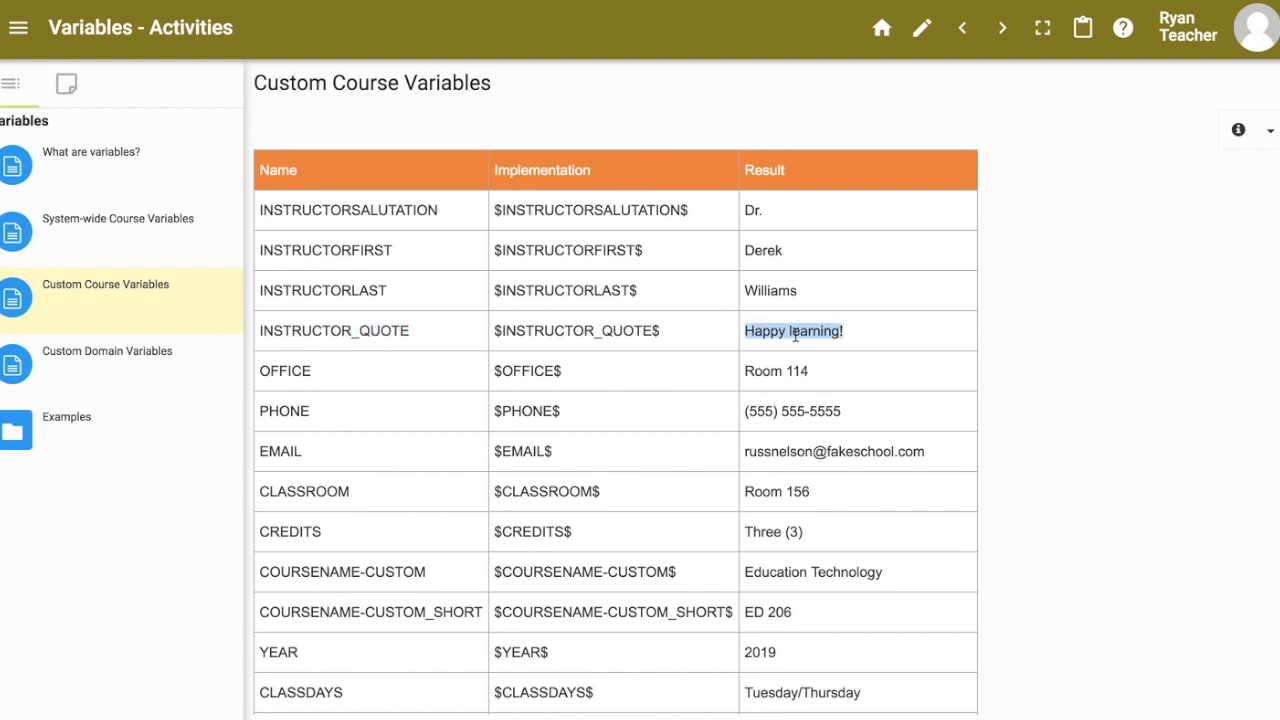
{"action": "double_click", "coordinate": [304, 372]}
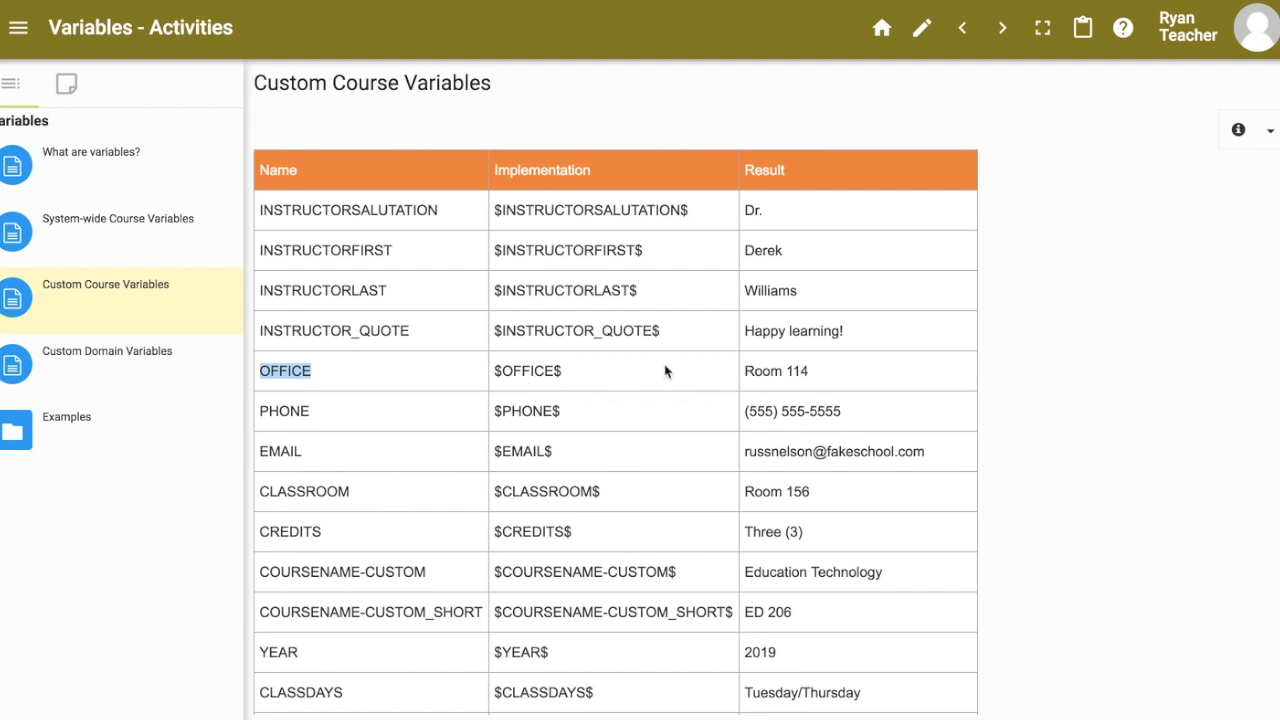
{"action": "double_click", "coordinate": [284, 411]}
{"action": "double_click", "coordinate": [288, 451]}
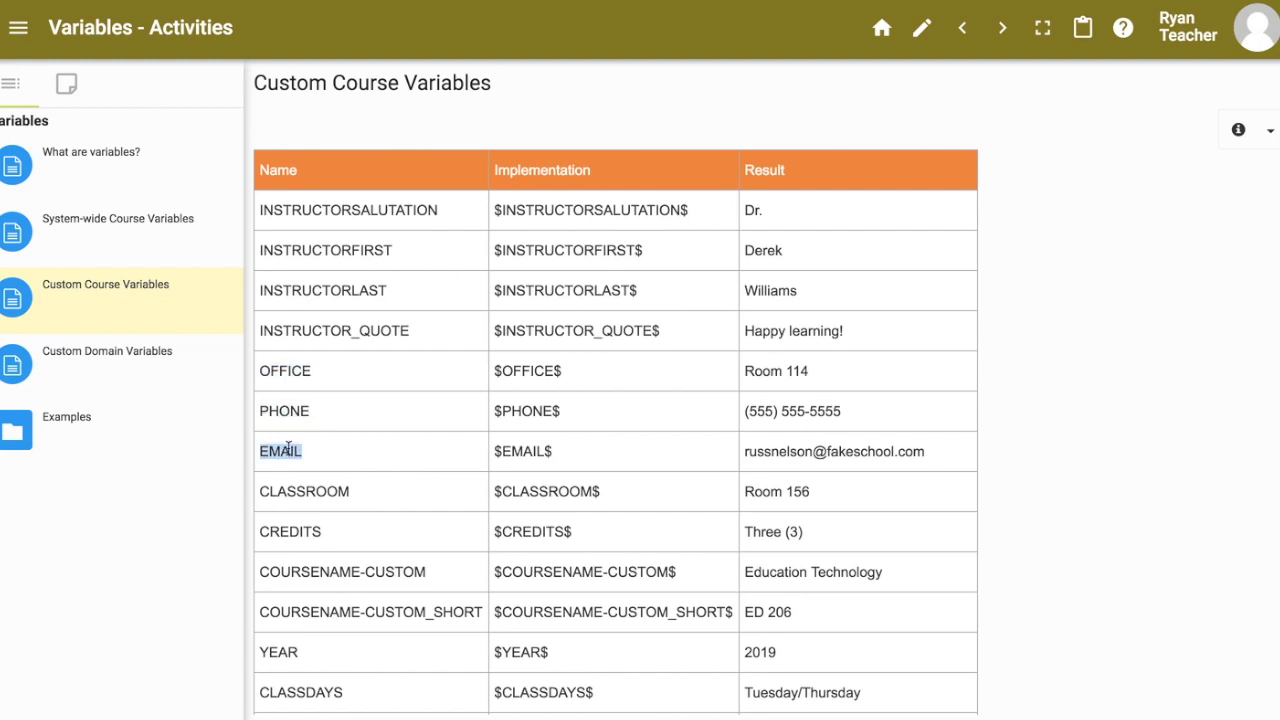
{"action": "double_click", "coordinate": [321, 491]}
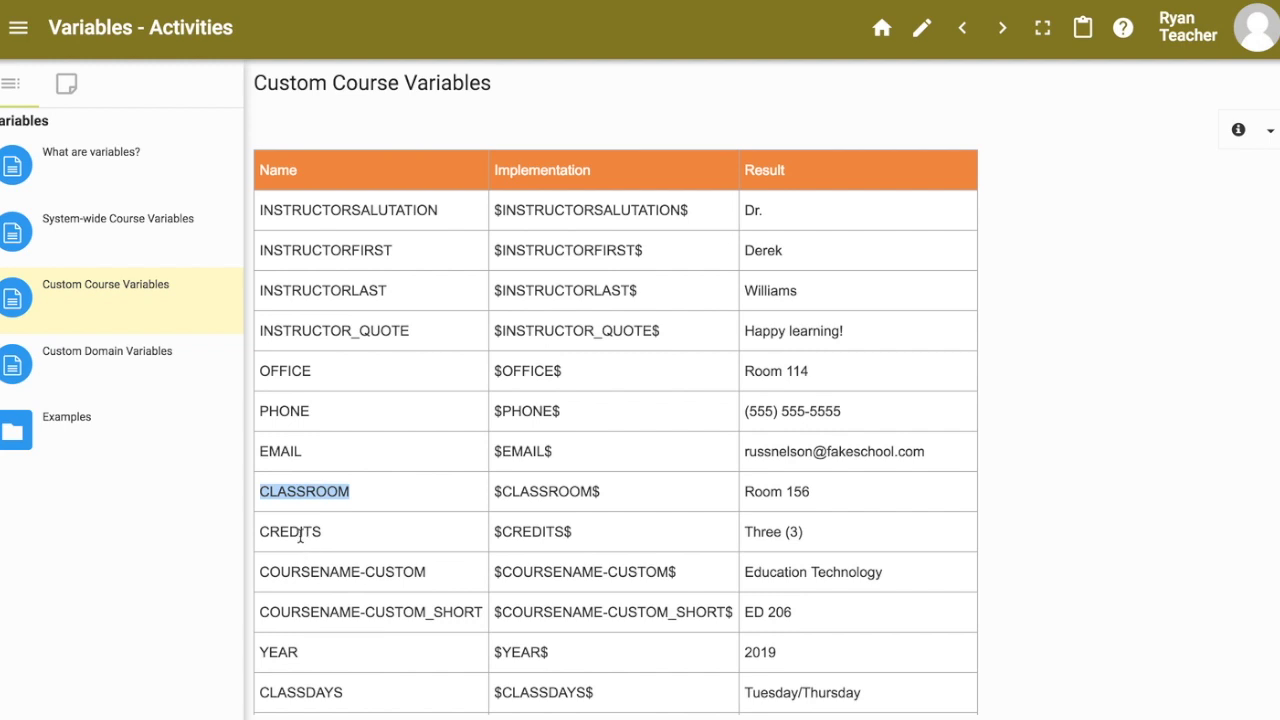
{"action": "double_click", "coordinate": [300, 535]}
{"action": "scroll", "coordinate": [405, 544], "scroll_direction": "down", "scroll_amount": 1}
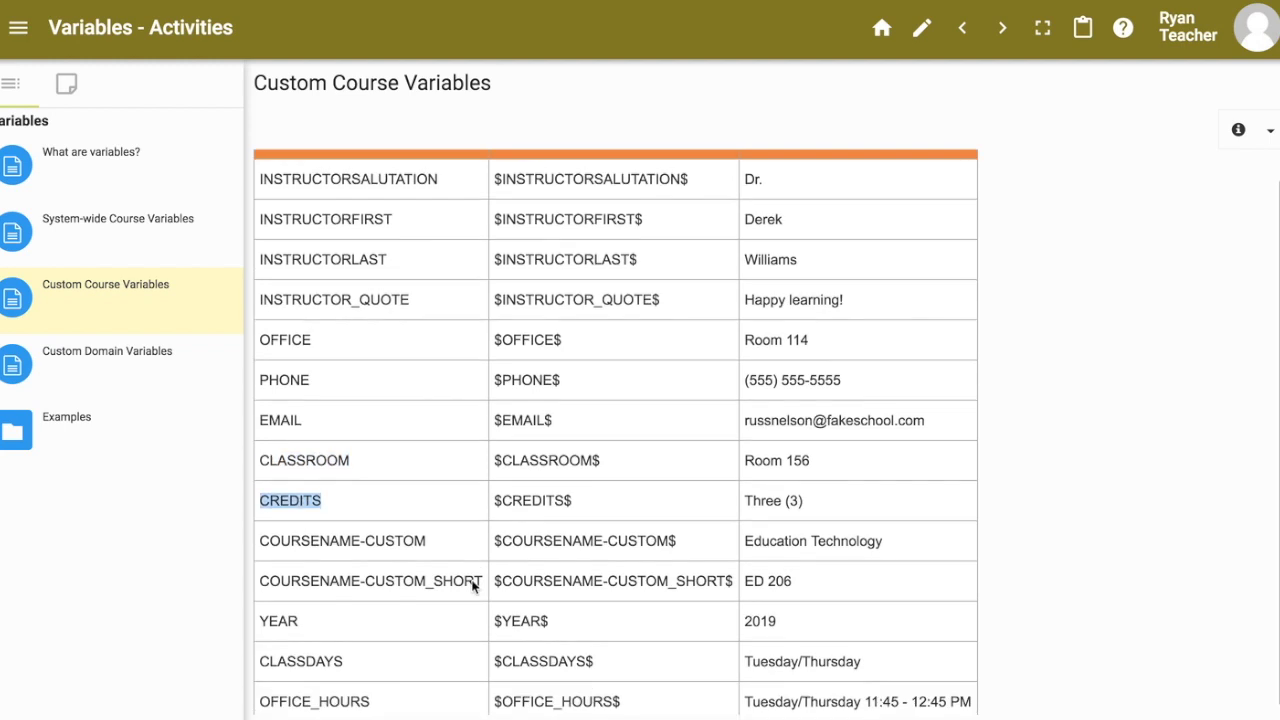
{"action": "left_click", "coordinate": [372, 540]}
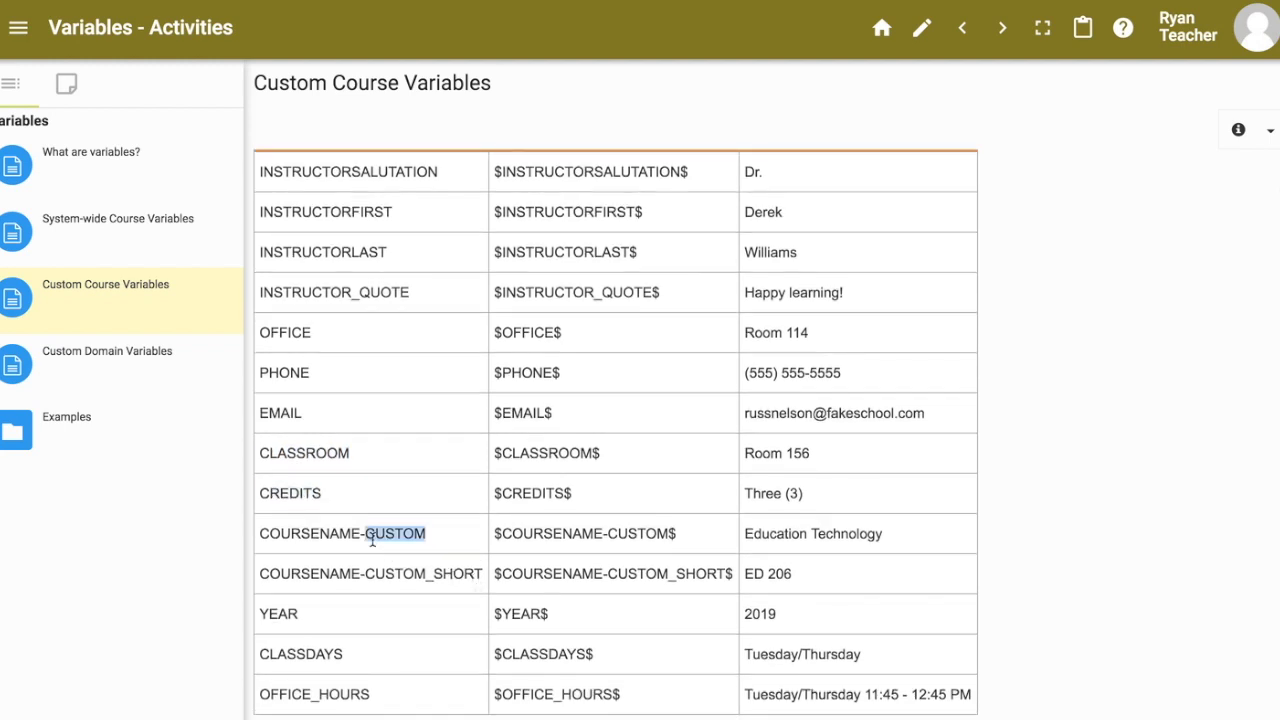
{"action": "triple_click", "coordinate": [372, 540]}
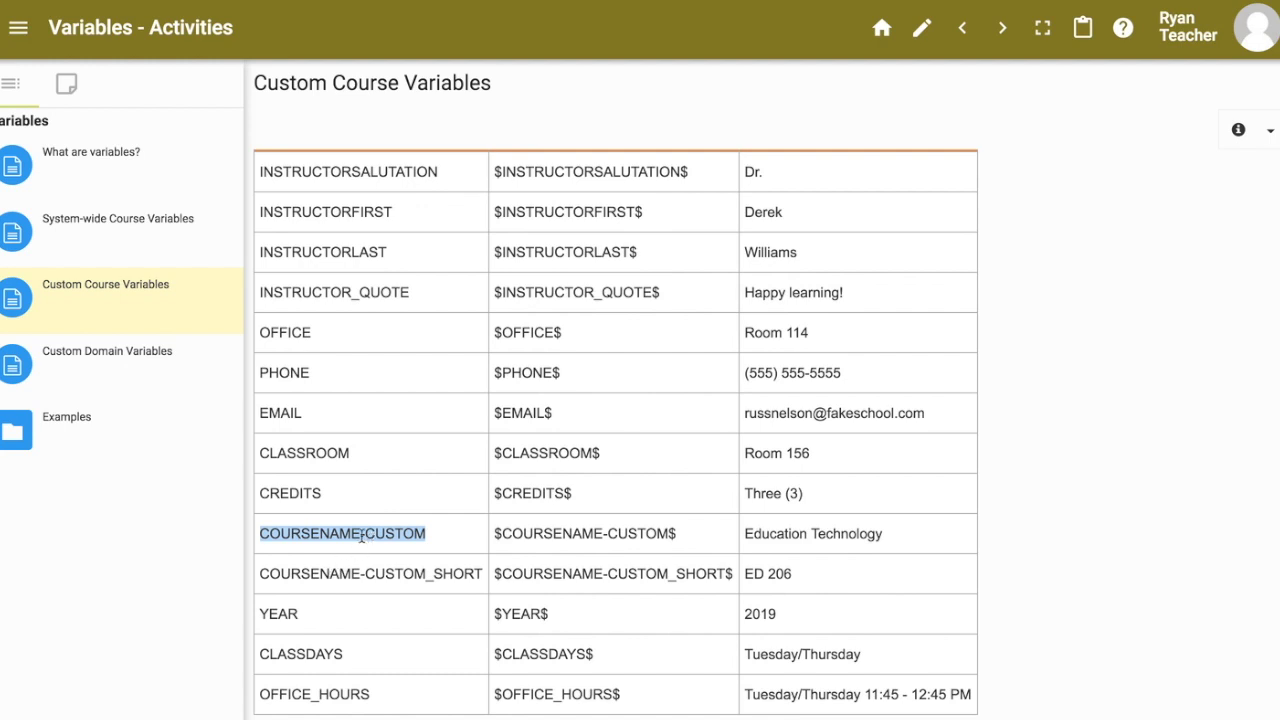
{"action": "triple_click", "coordinate": [340, 573]}
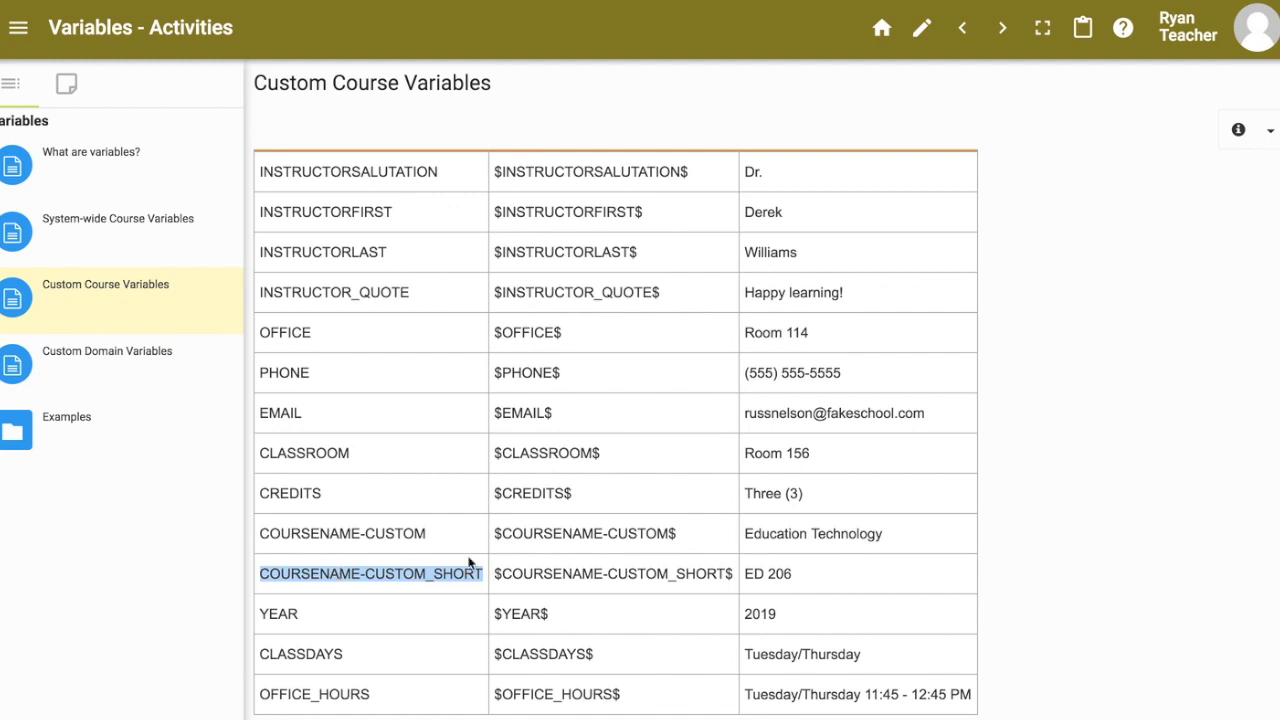
{"action": "triple_click", "coordinate": [790, 535]}
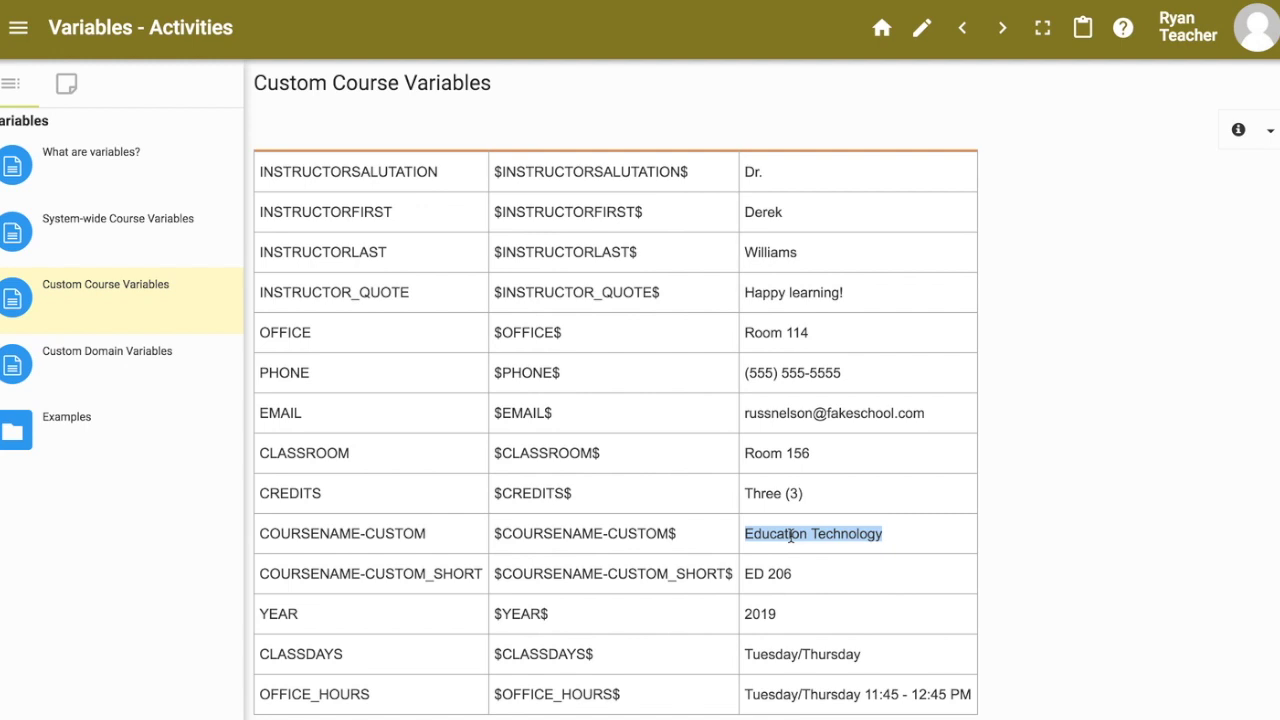
{"action": "triple_click", "coordinate": [768, 572]}
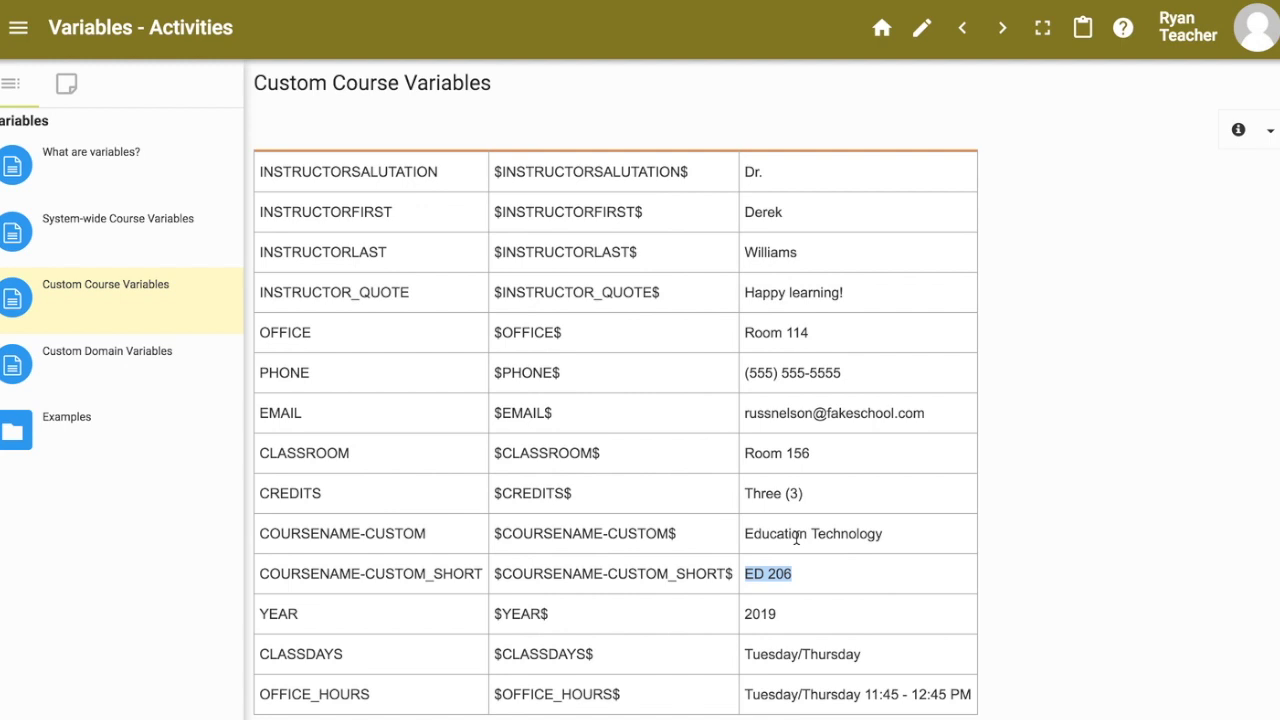
{"action": "double_click", "coordinate": [277, 614]}
{"action": "double_click", "coordinate": [289, 654]}
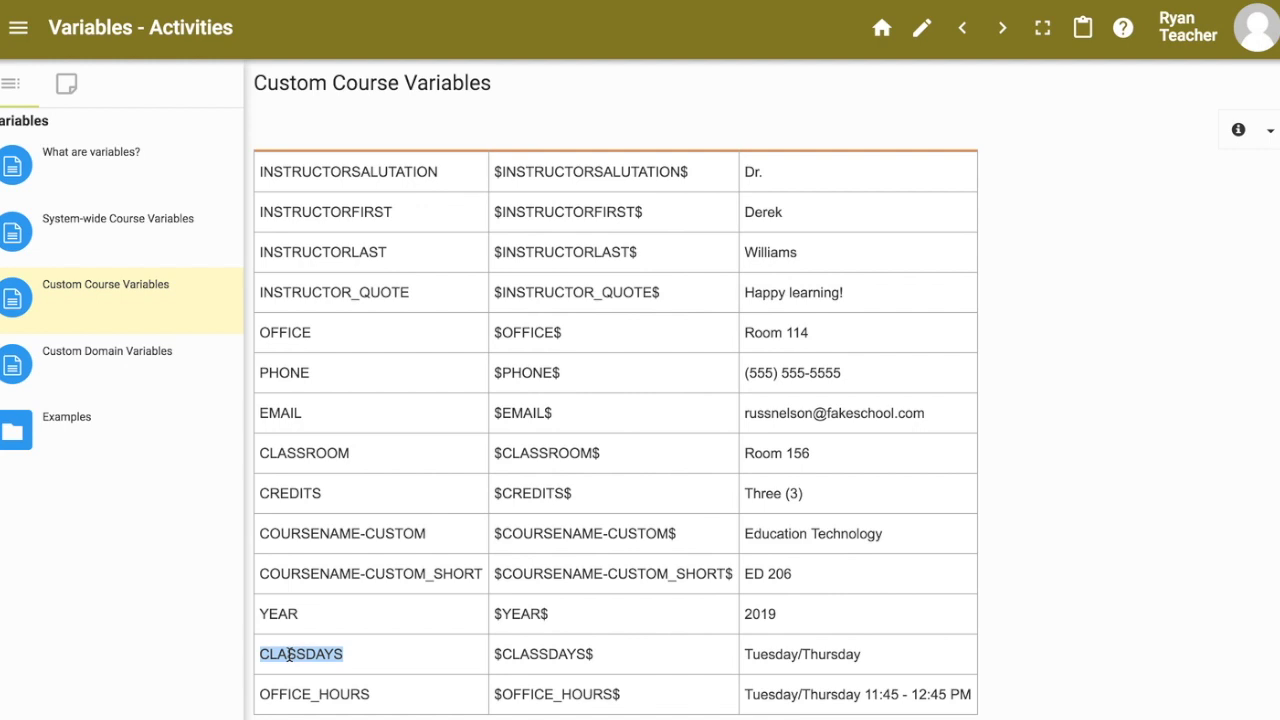
{"action": "double_click", "coordinate": [298, 696]}
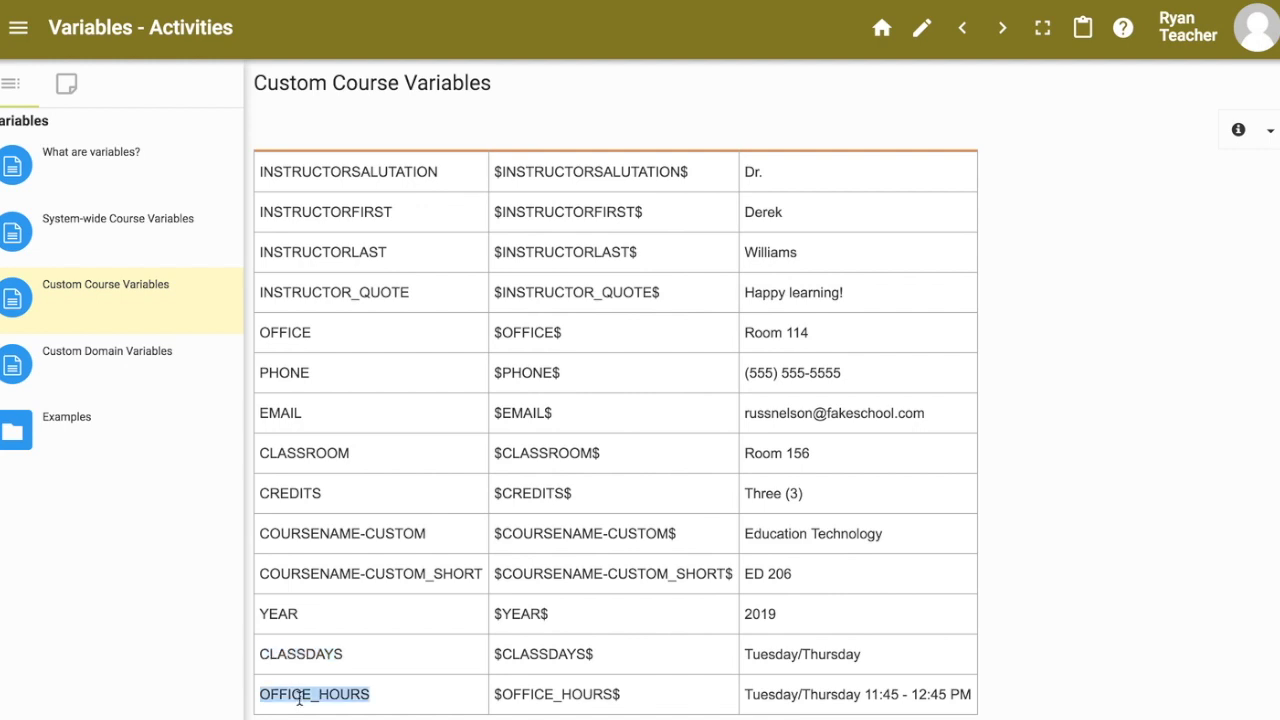
{"action": "scroll", "coordinate": [320, 690], "scroll_direction": "up", "scroll_amount": 1}
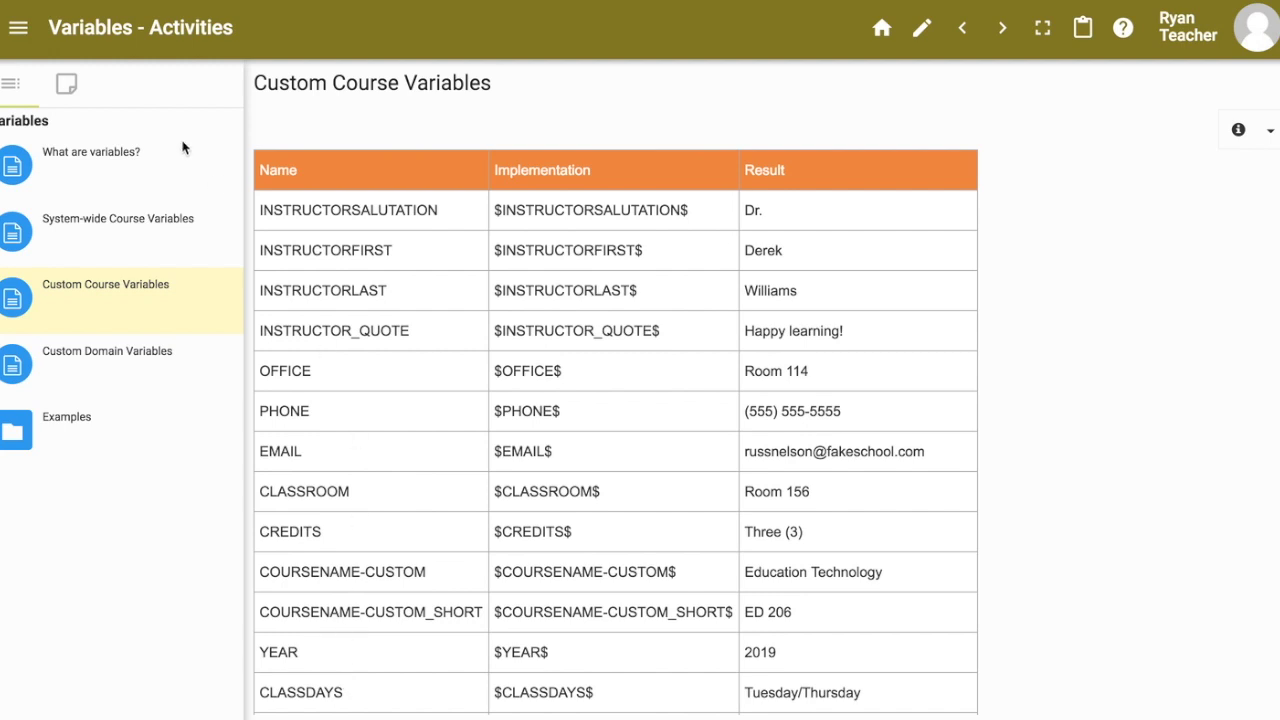
{"action": "left_click", "coordinate": [18, 27]}
Step: Open Course settings from the Editor's tools and scroll down to the Variables section
{"action": "left_click", "coordinate": [90, 424]}
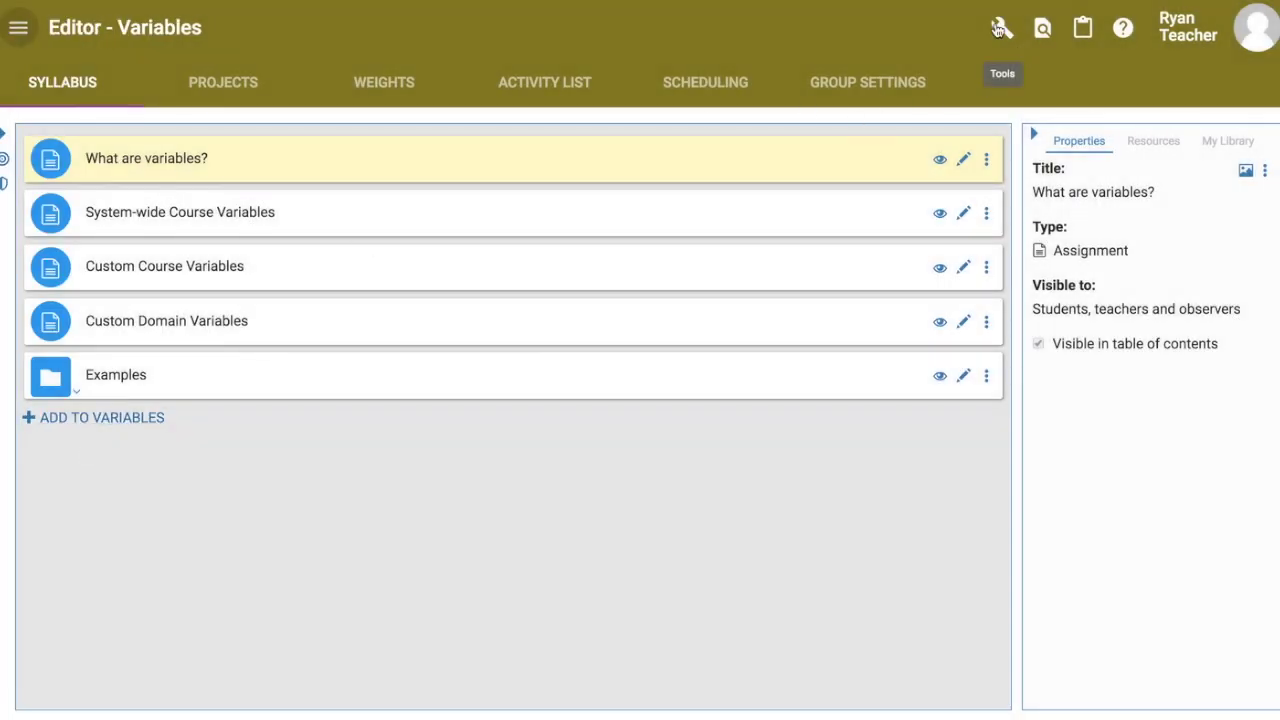
{"action": "left_click", "coordinate": [1001, 27]}
{"action": "left_click", "coordinate": [1010, 78]}
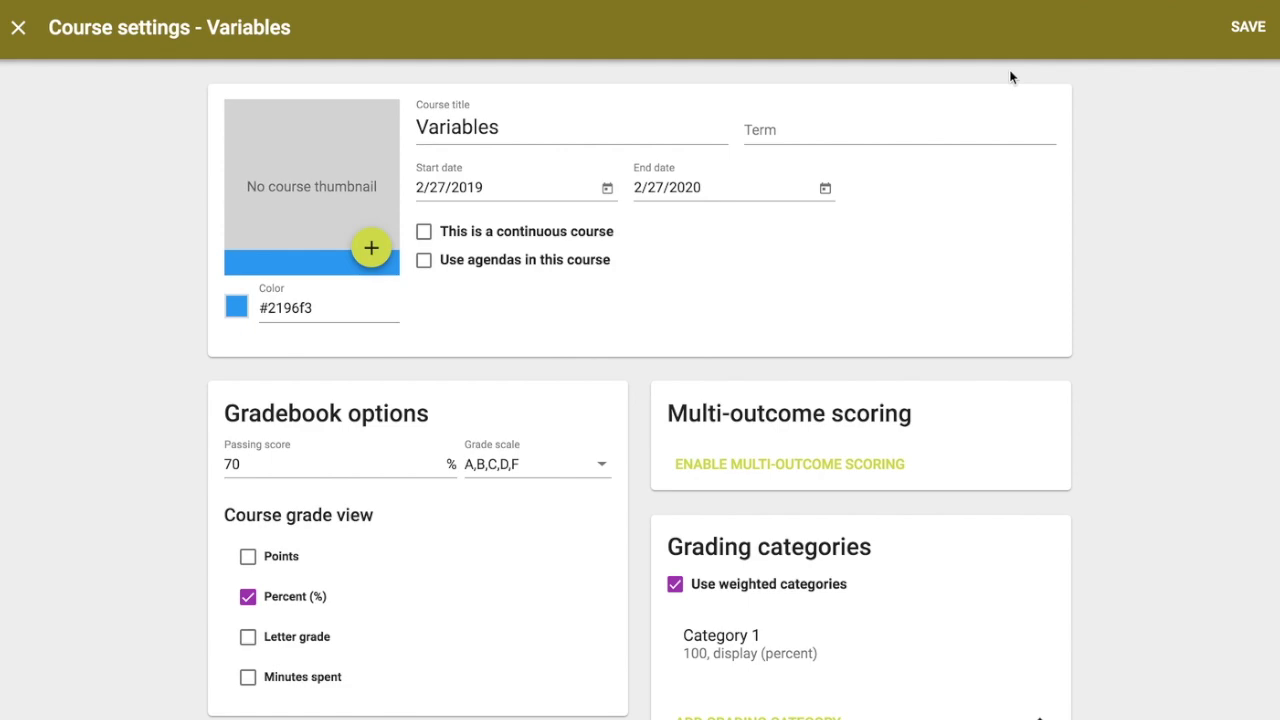
{"action": "scroll", "coordinate": [140, 395], "scroll_direction": "down", "scroll_amount": 8}
{"action": "scroll", "coordinate": [140, 395], "scroll_direction": "down", "scroll_amount": 5}
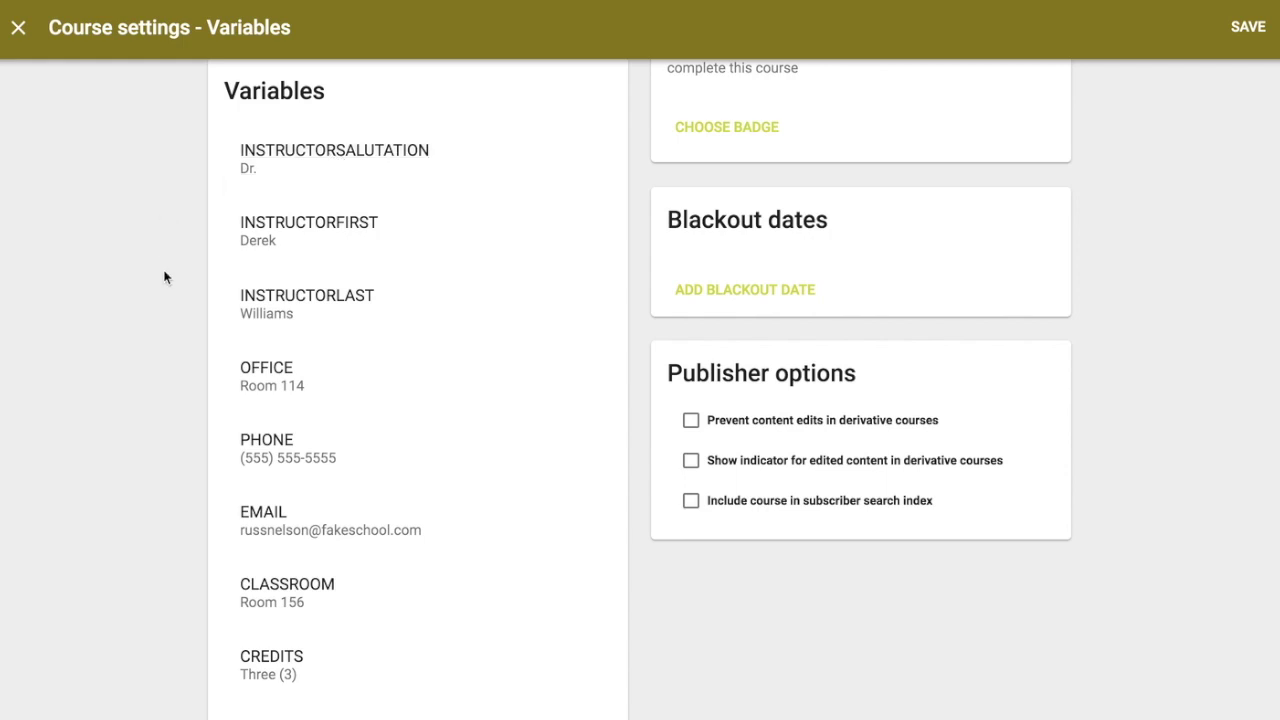
Step: Set the INSTRUCTORSALUTATION variable value to Mr
{"action": "left_click", "coordinate": [304, 179]}
{"action": "triple_click", "coordinate": [486, 396]}
{"action": "type", "text": "Mr."}
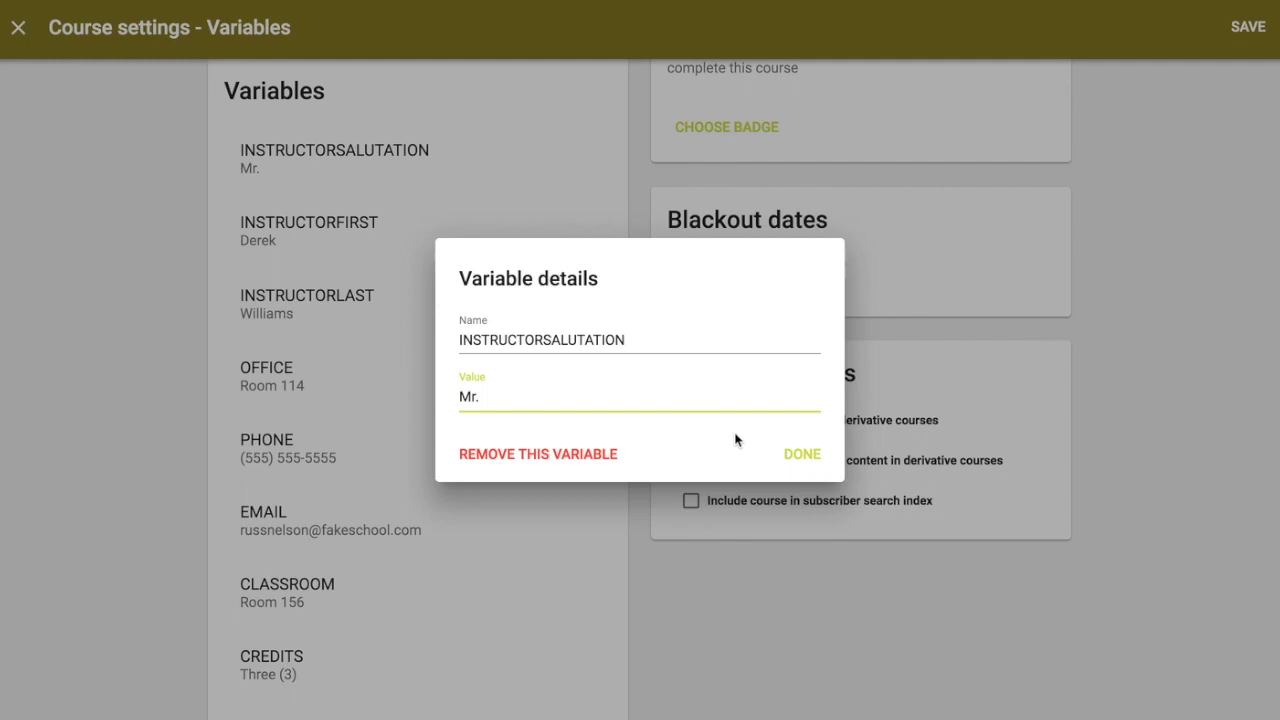
{"action": "left_click", "coordinate": [823, 456]}
Step: Replace the INSTRUCTORFIRST and INSTRUCTORLAST values with the new instructor's first and last name
{"action": "left_click", "coordinate": [351, 223]}
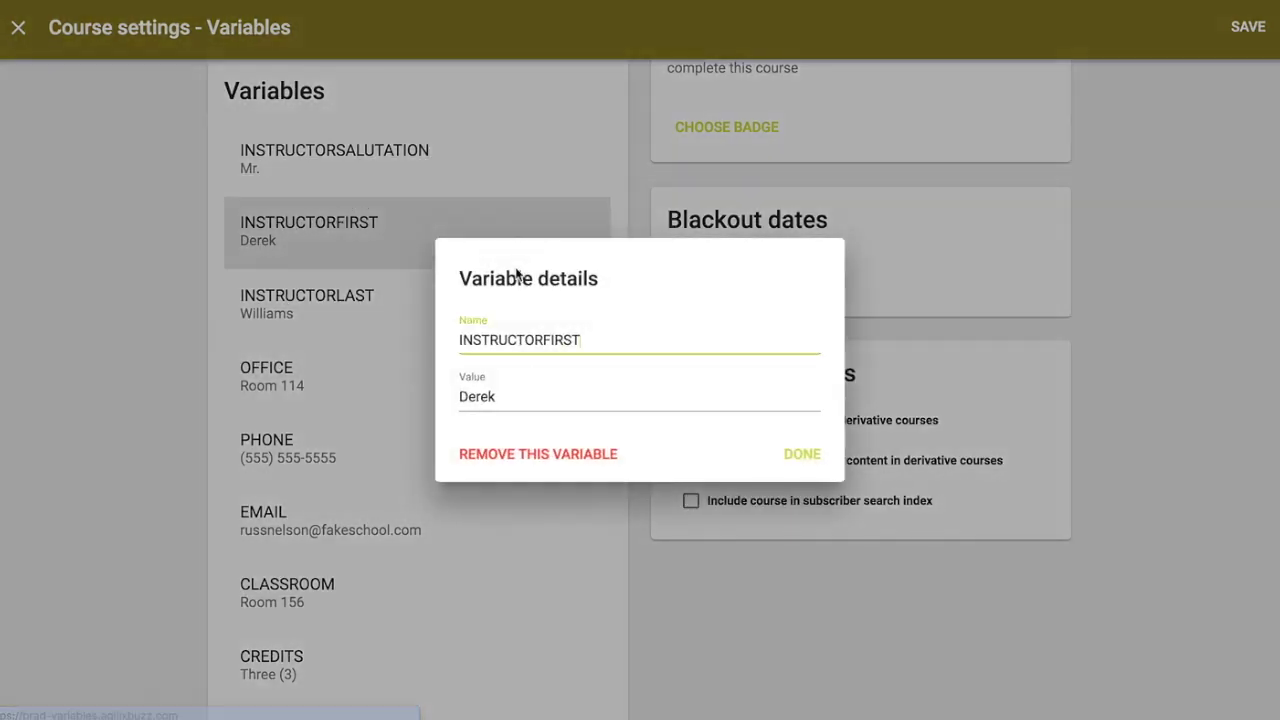
{"action": "double_click", "coordinate": [506, 397]}
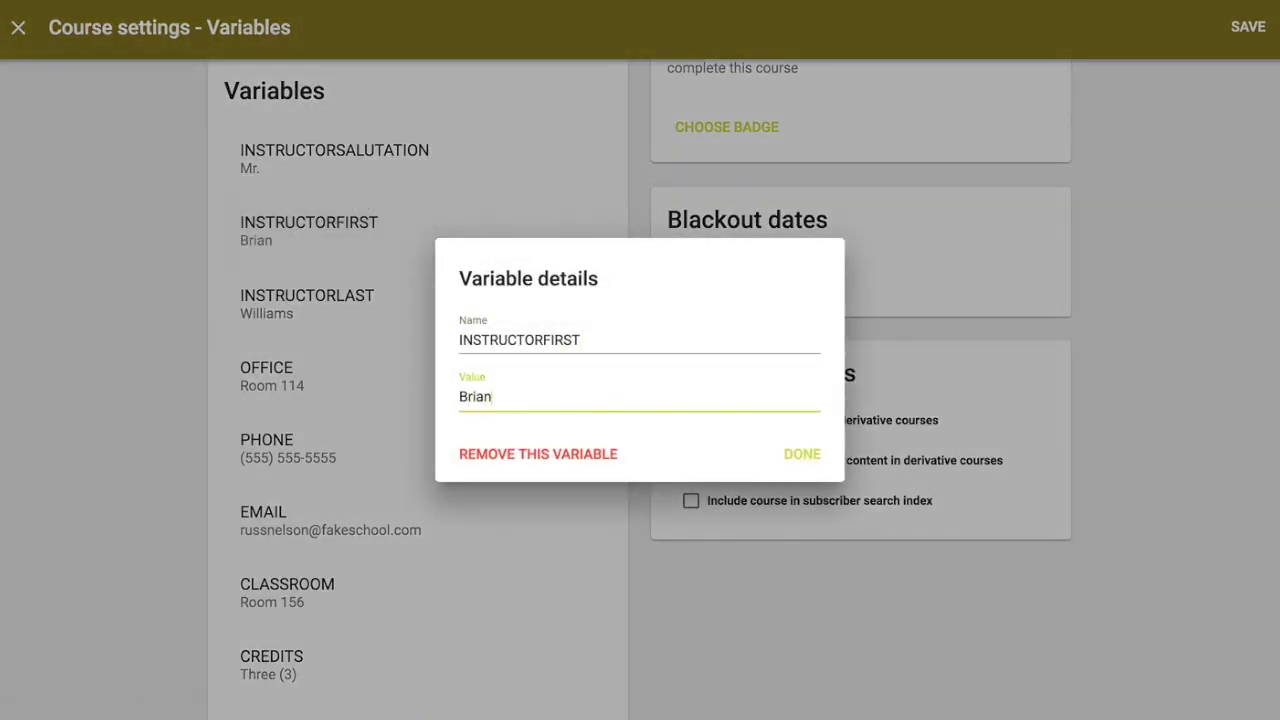
{"action": "left_click", "coordinate": [803, 455]}
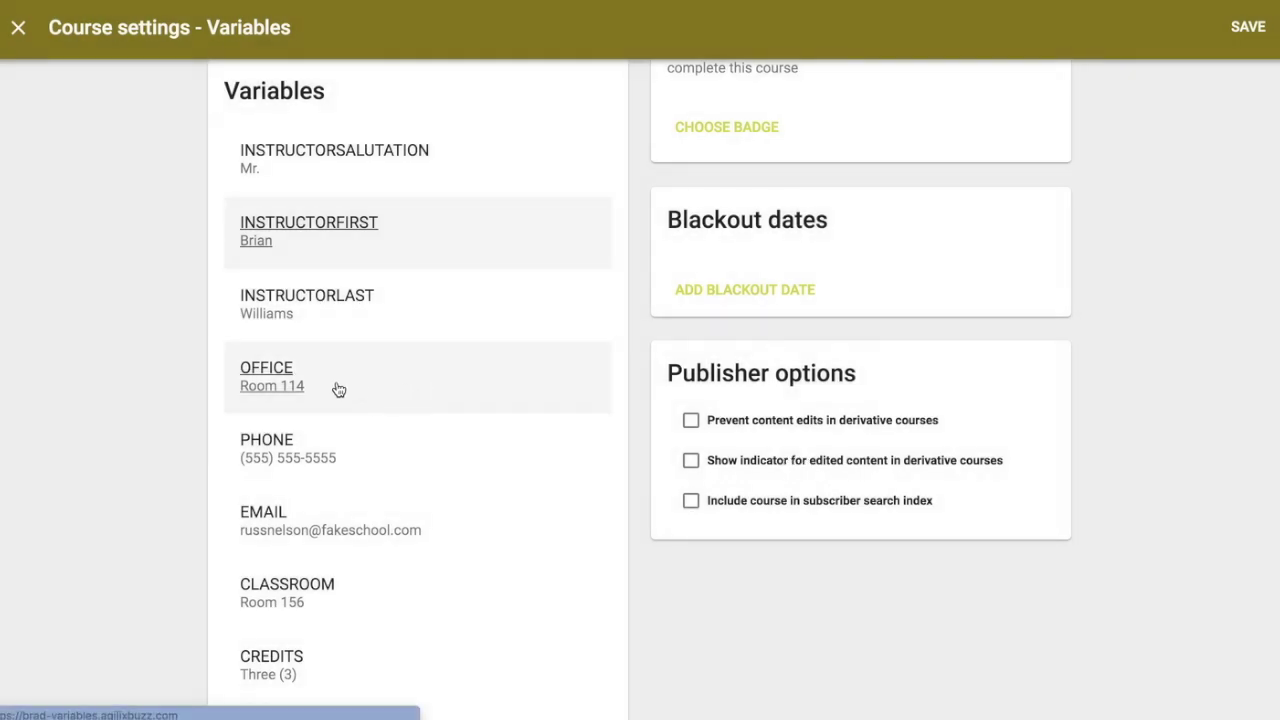
{"action": "left_click", "coordinate": [322, 320]}
{"action": "double_click", "coordinate": [498, 410]}
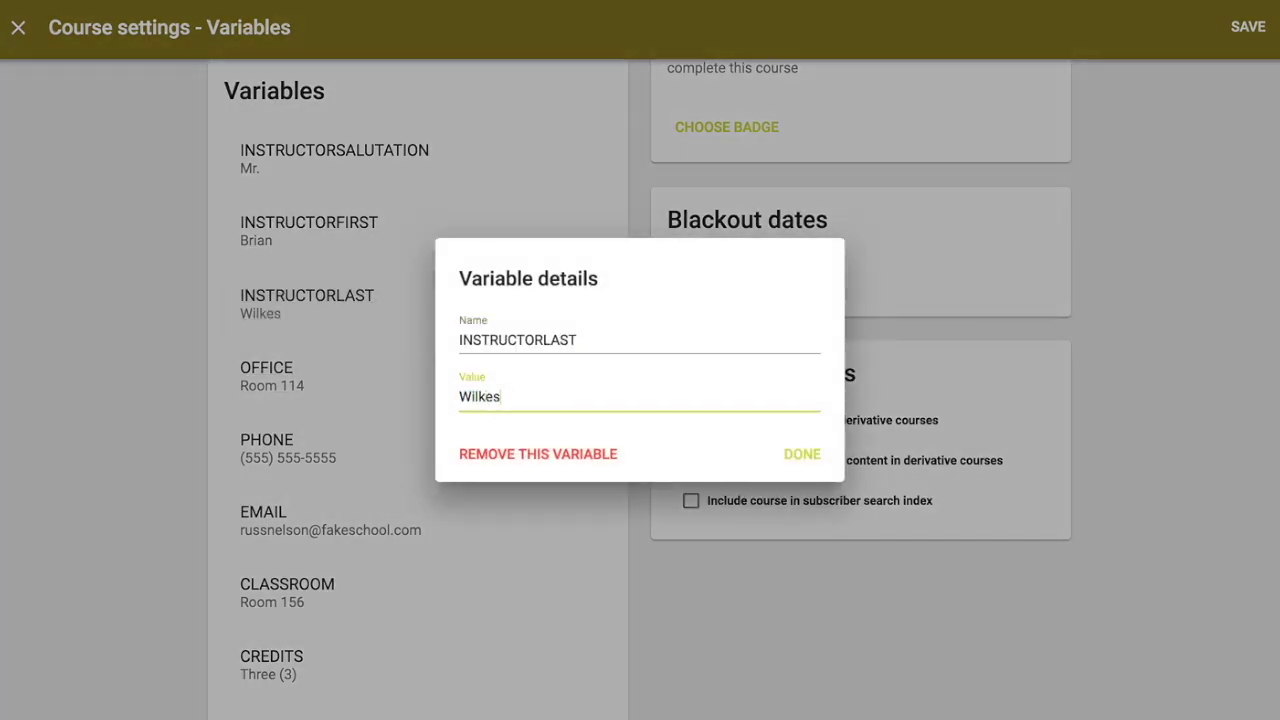
{"action": "left_click", "coordinate": [812, 454]}
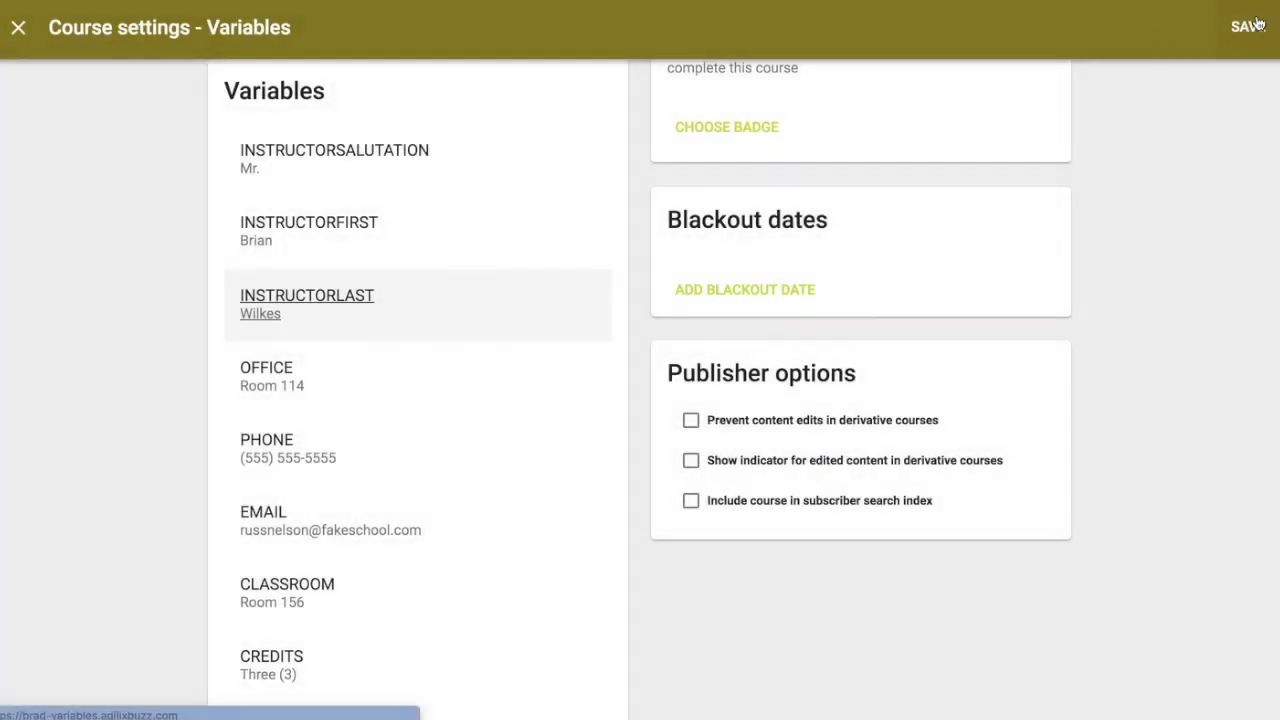
{"action": "scroll", "coordinate": [480, 400], "scroll_direction": "down", "scroll_amount": 5}
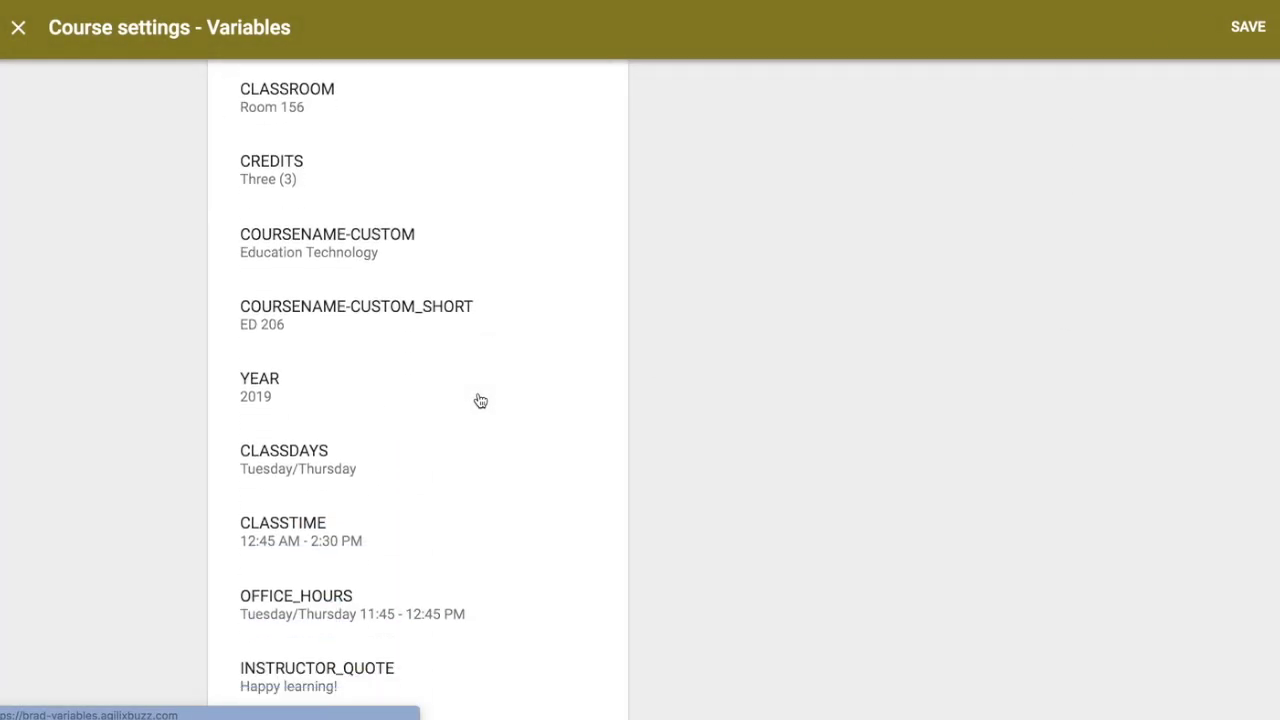
{"action": "scroll", "coordinate": [480, 400], "scroll_direction": "down", "scroll_amount": 2}
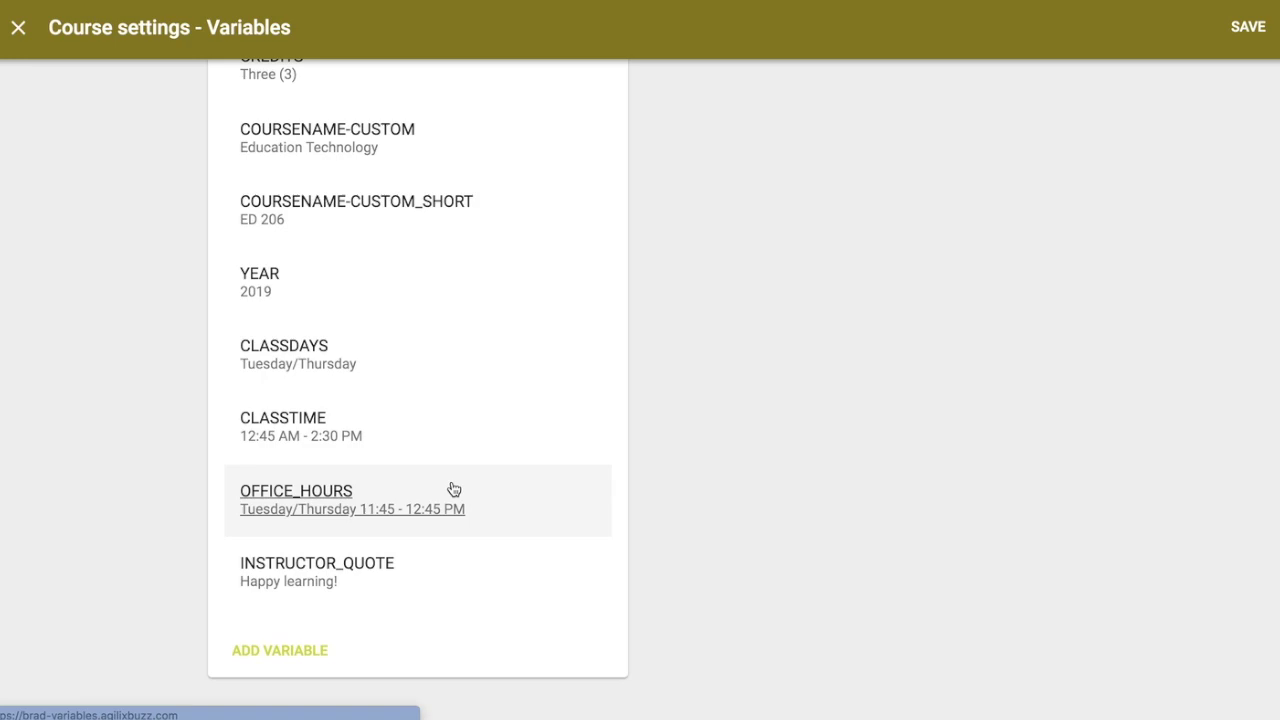
{"action": "scroll", "coordinate": [453, 489], "scroll_direction": "up", "scroll_amount": 6}
Step: Save the settings and confirm Custom Course Variables now resolves the salutation to Mr
{"action": "left_click", "coordinate": [1246, 30]}
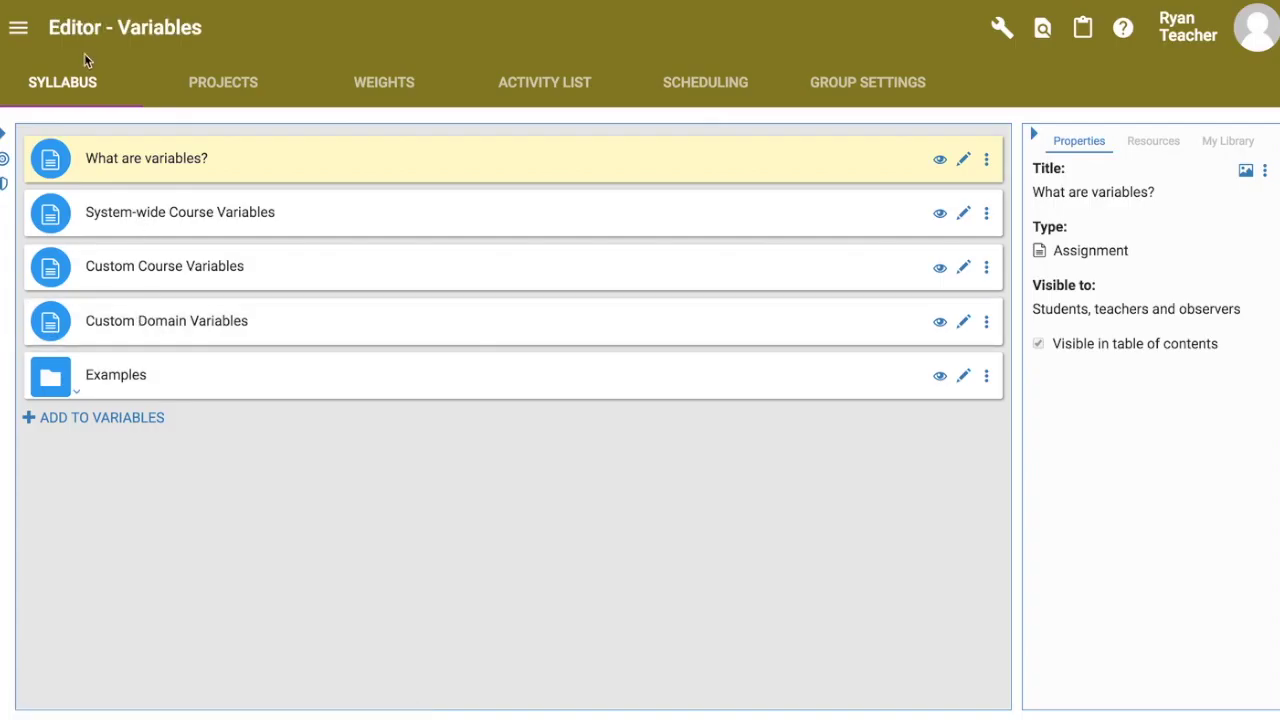
{"action": "left_click", "coordinate": [1246, 172]}
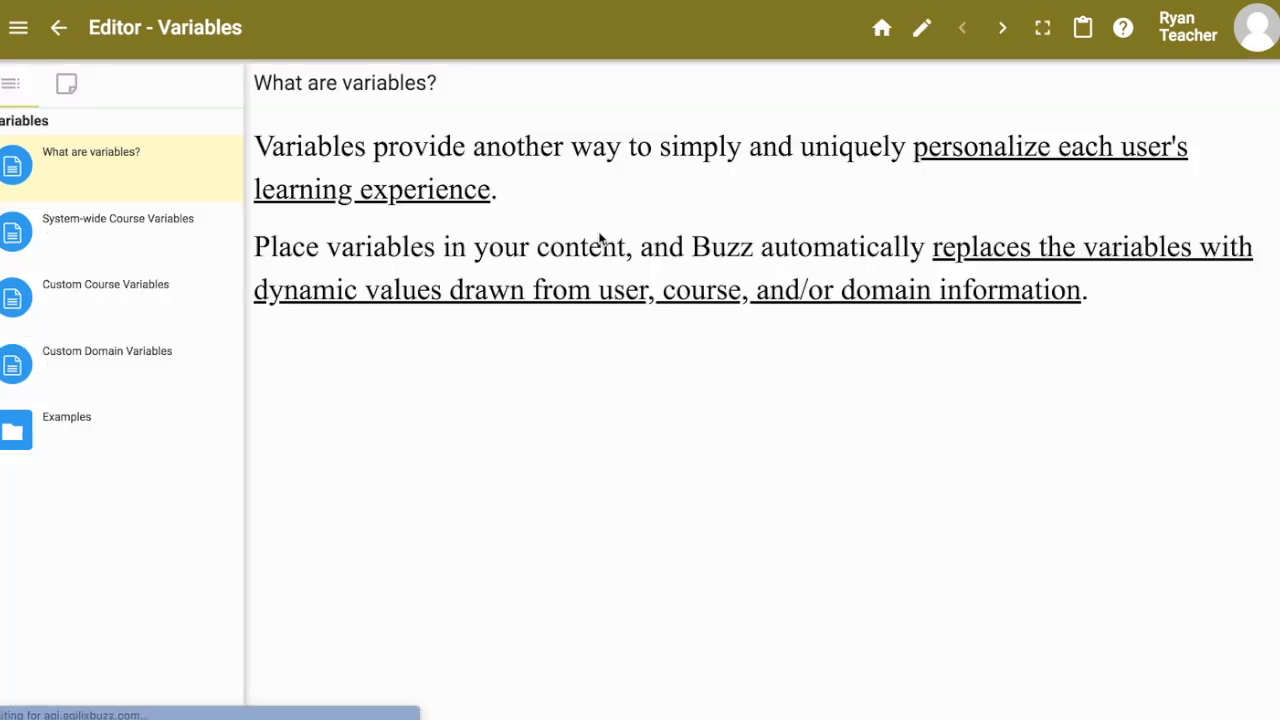
{"action": "left_click", "coordinate": [113, 288]}
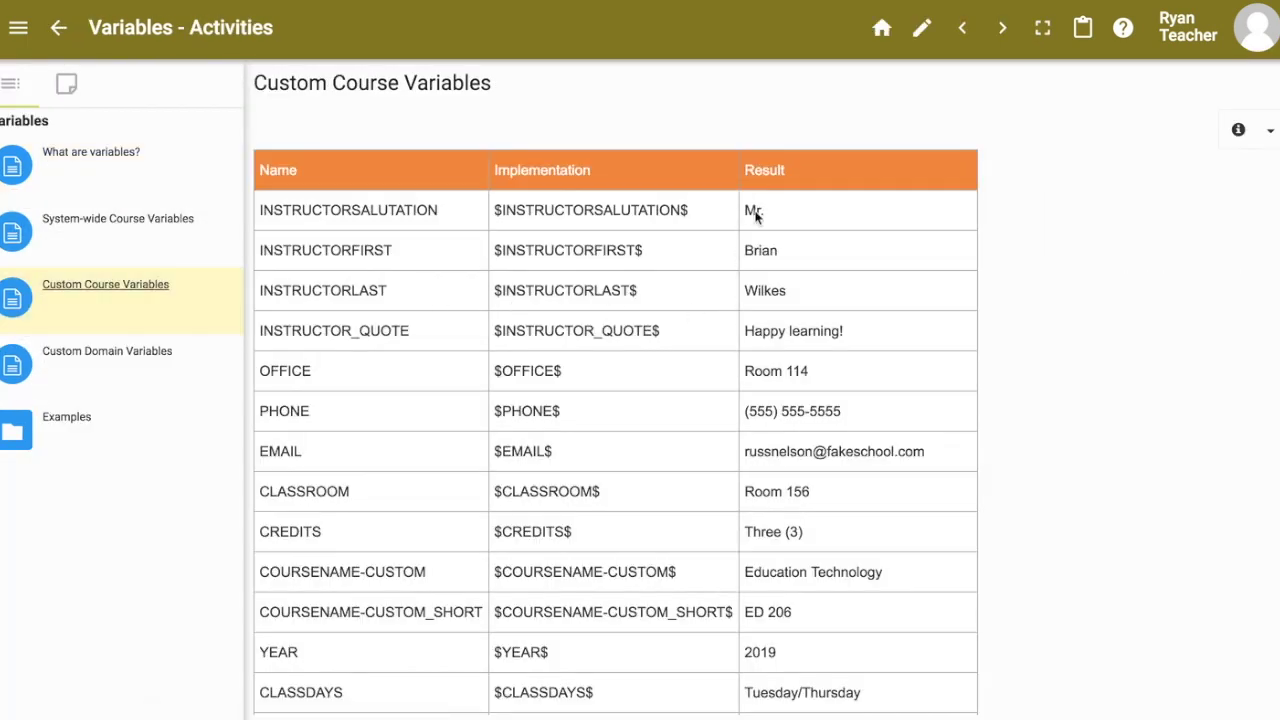
{"action": "double_click", "coordinate": [753, 211]}
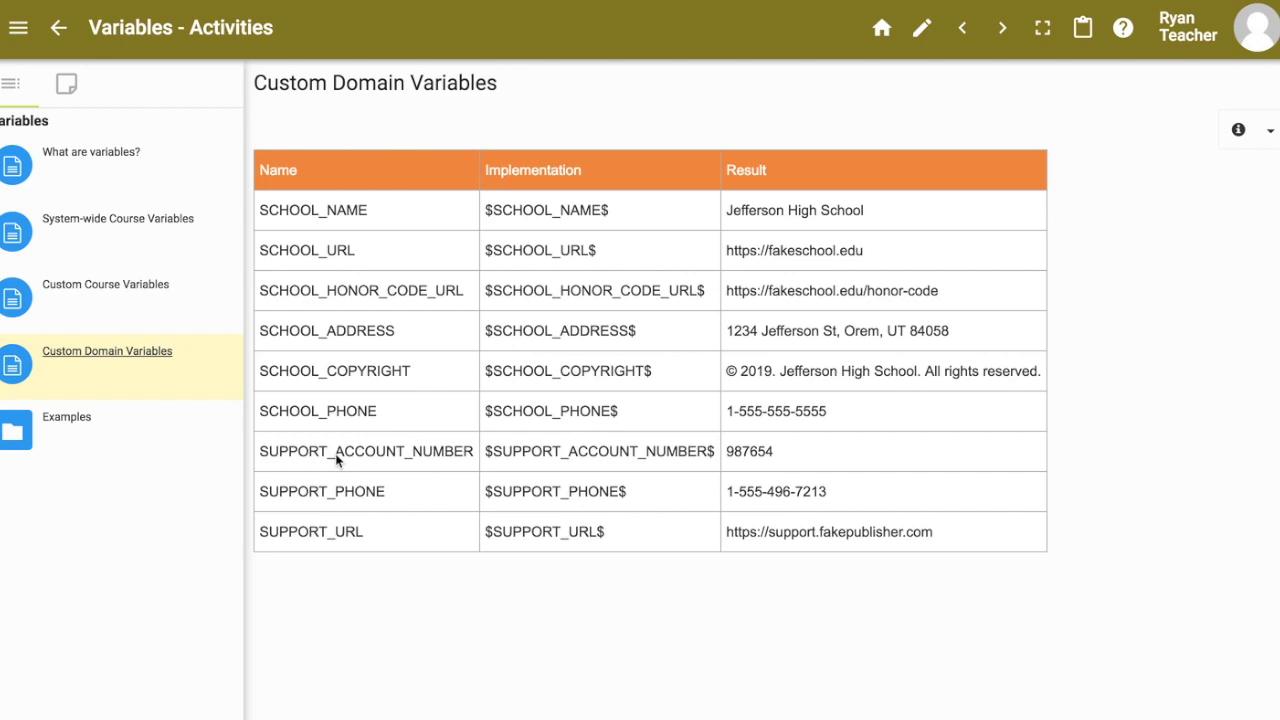
Step: Switch to the admin app window and open the domain settings
{"action": "key", "text": "ctrl+Up"}
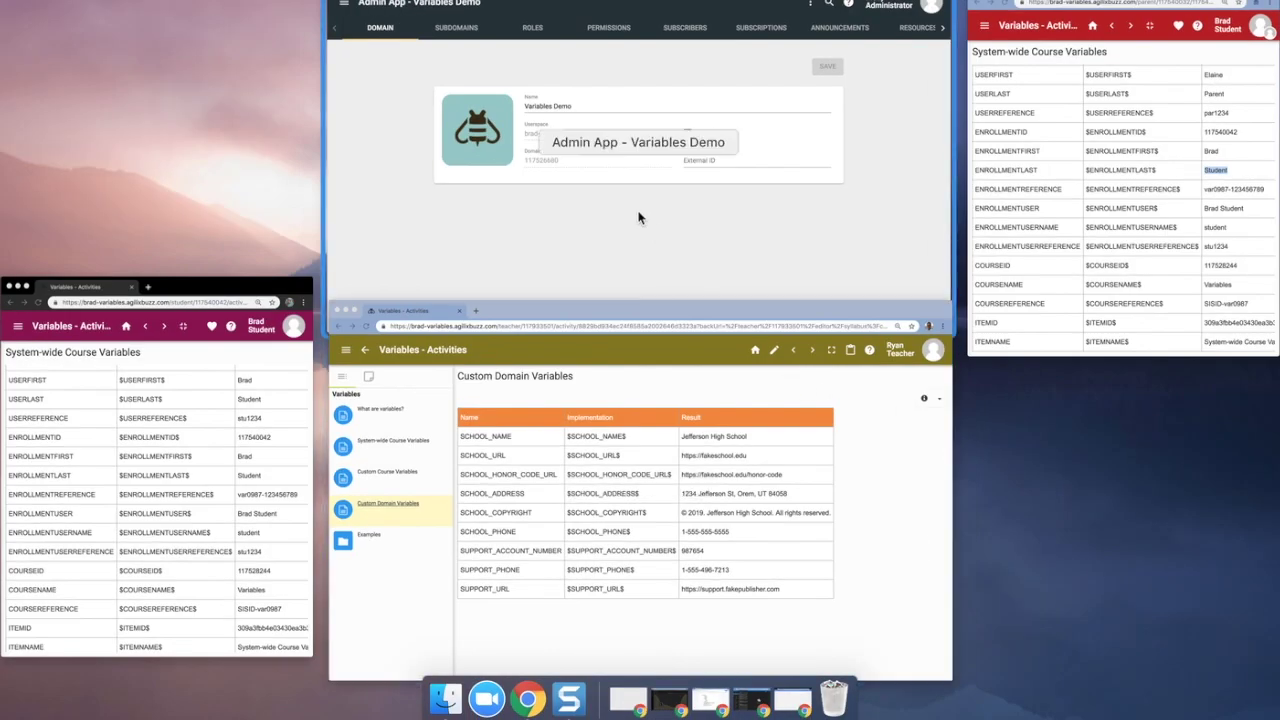
{"action": "left_click", "coordinate": [637, 214]}
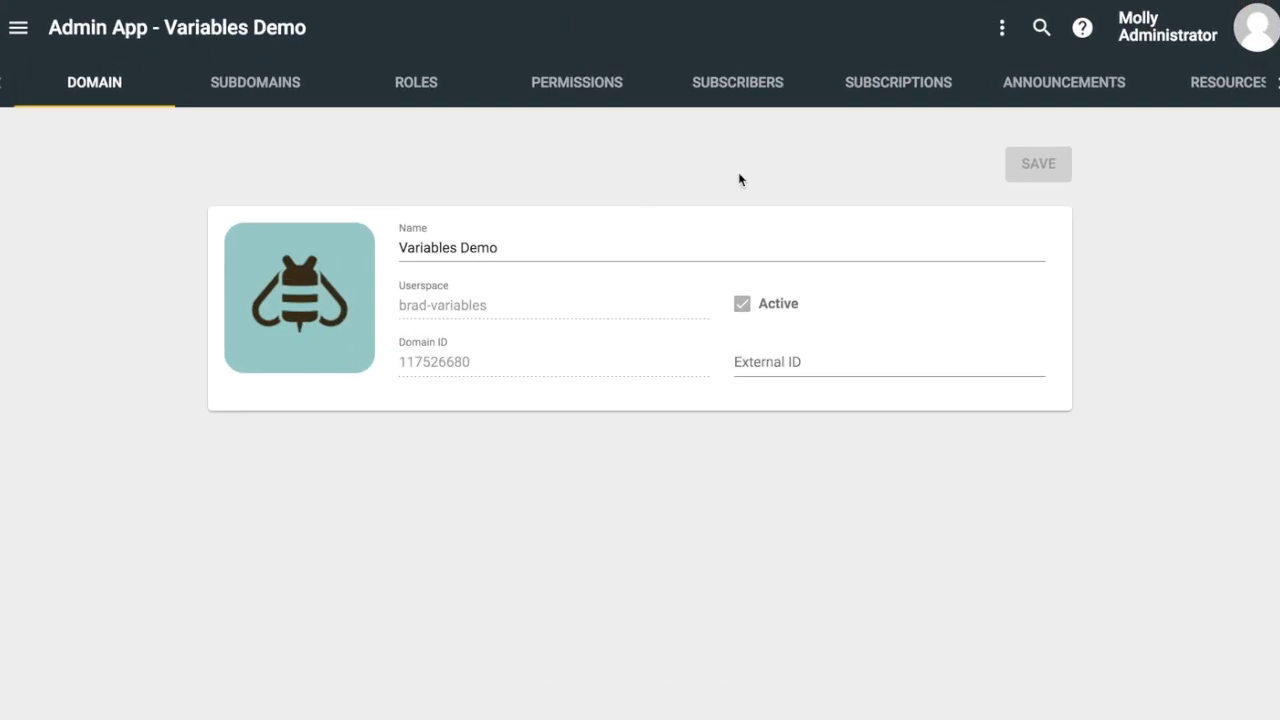
{"action": "left_click", "coordinate": [1002, 28]}
{"action": "left_click", "coordinate": [1024, 70]}
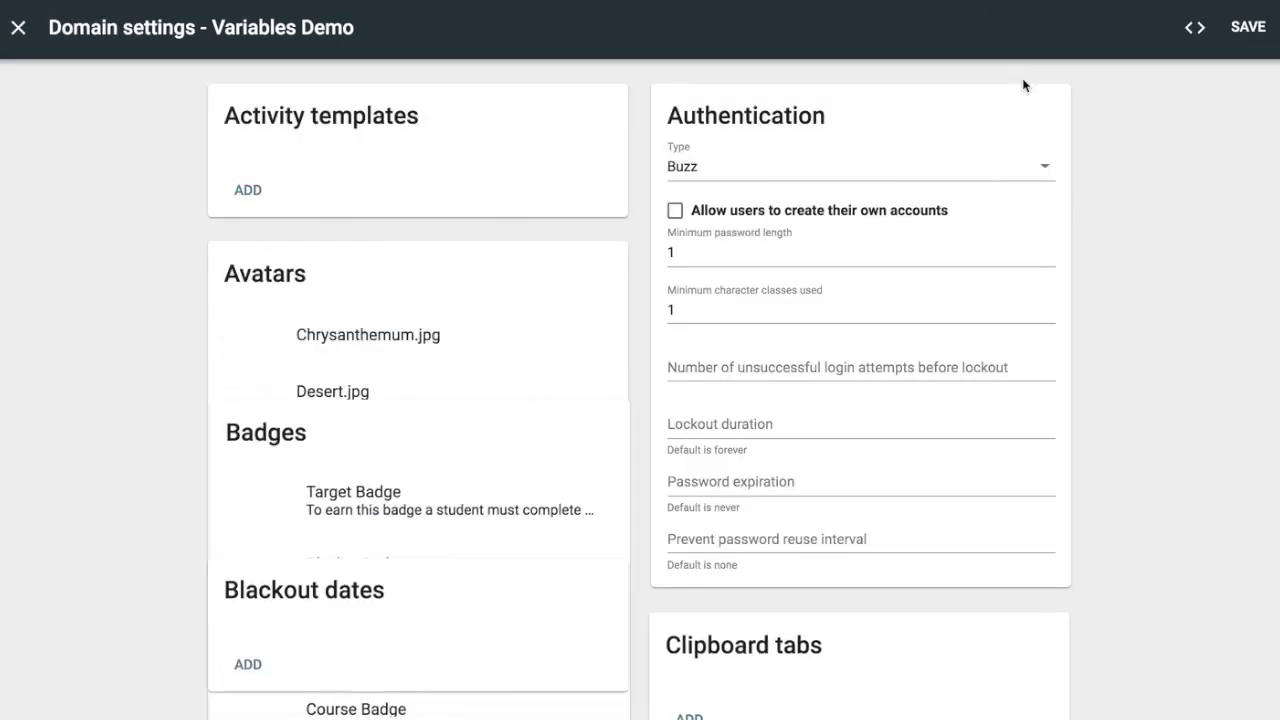
Step: View the DOMAIN CUSTOMIZATION variables XML, highlighting SCHOOL_NAME and its value Jefferson
{"action": "left_click", "coordinate": [1192, 31]}
{"action": "left_click", "coordinate": [326, 92]}
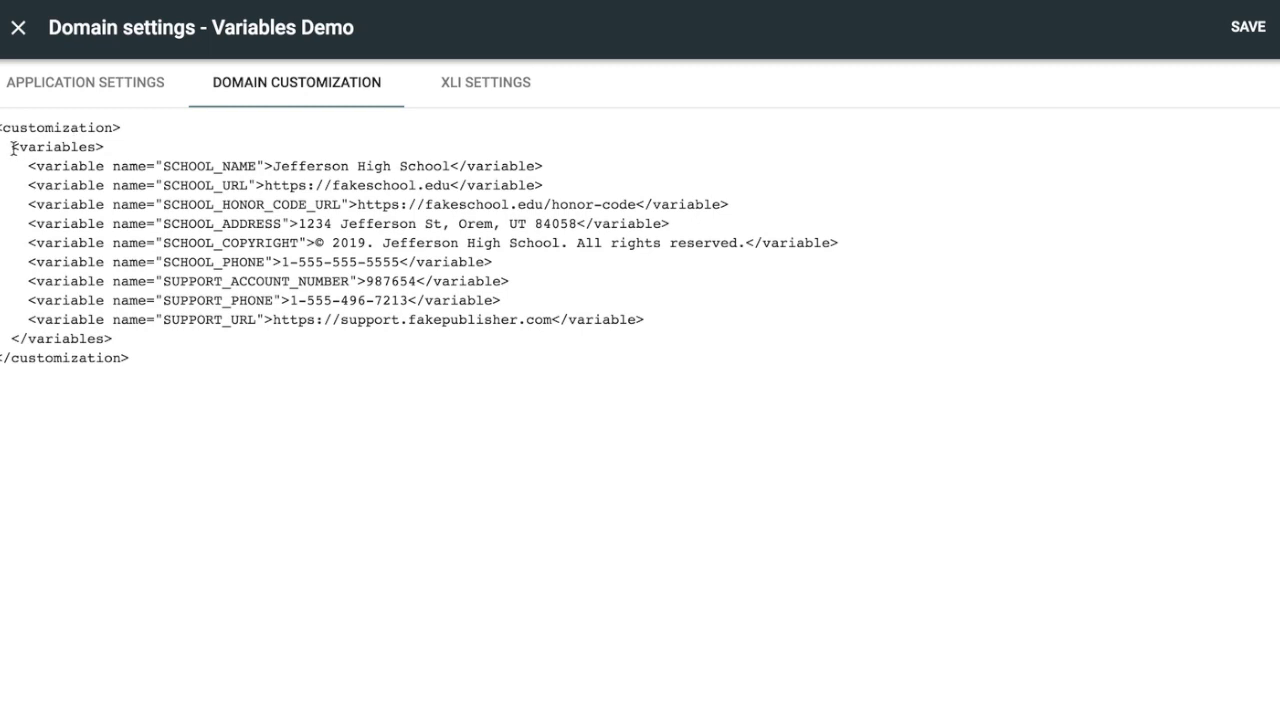
{"action": "left_click_drag", "start_coordinate": [12, 147], "coordinate": [158, 339]}
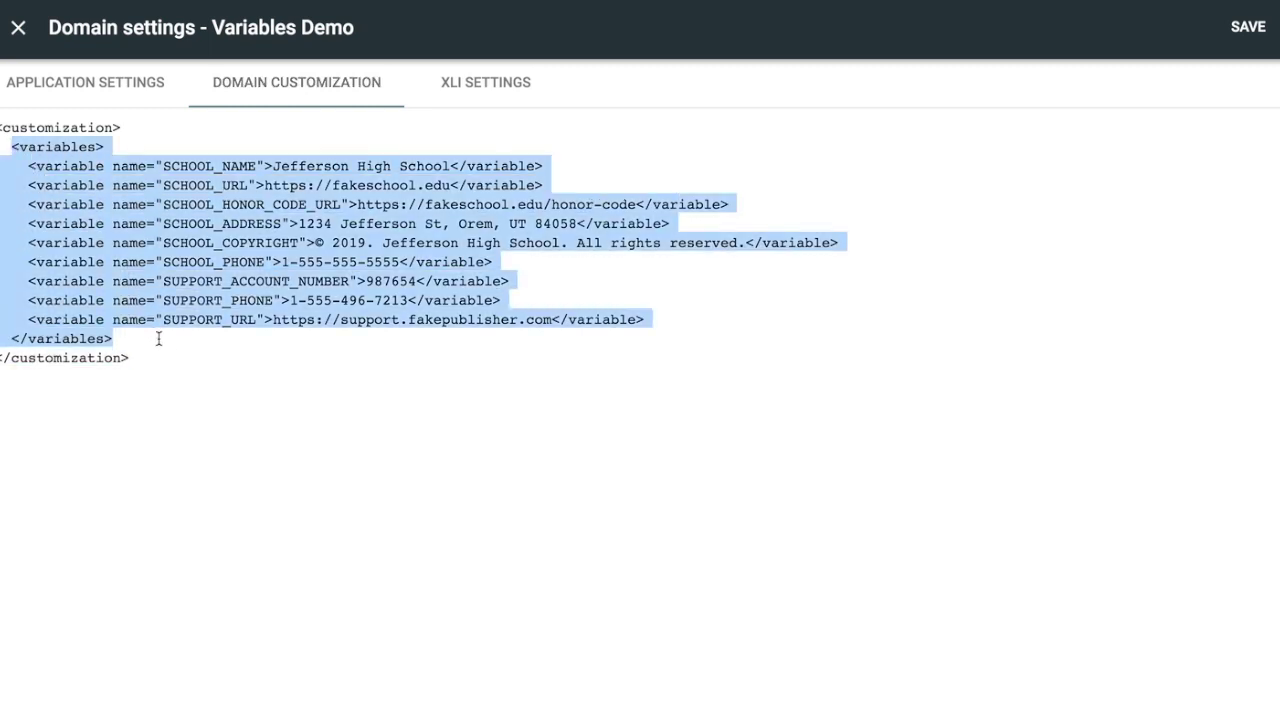
{"action": "double_click", "coordinate": [178, 166]}
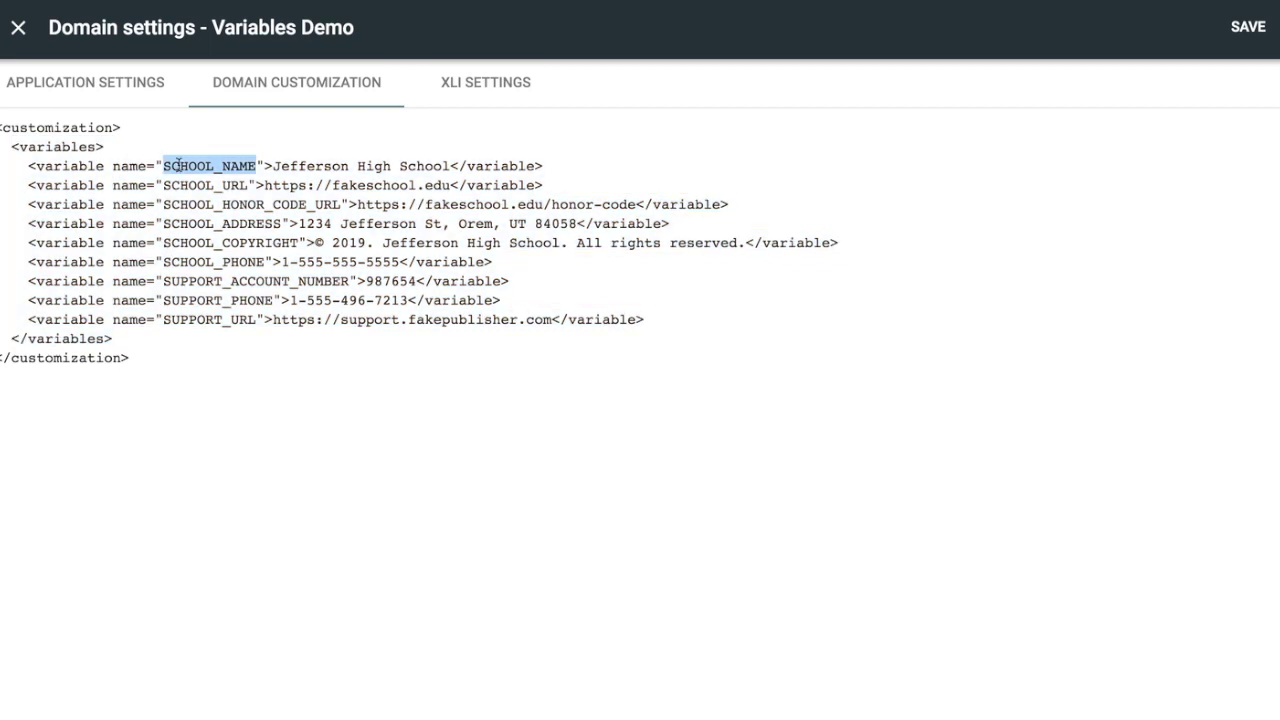
{"action": "double_click", "coordinate": [307, 166]}
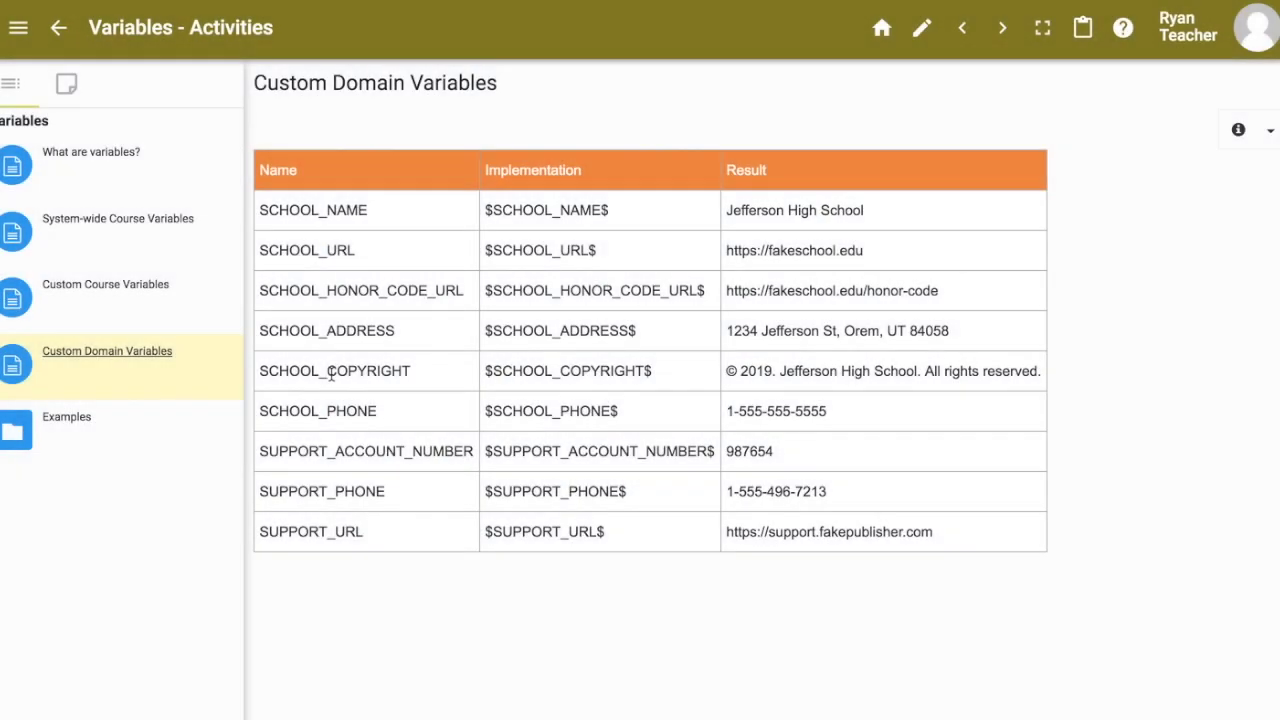
Step: Open the Welcome Letter from the Examples folder in the editor
{"action": "left_click", "coordinate": [85, 451]}
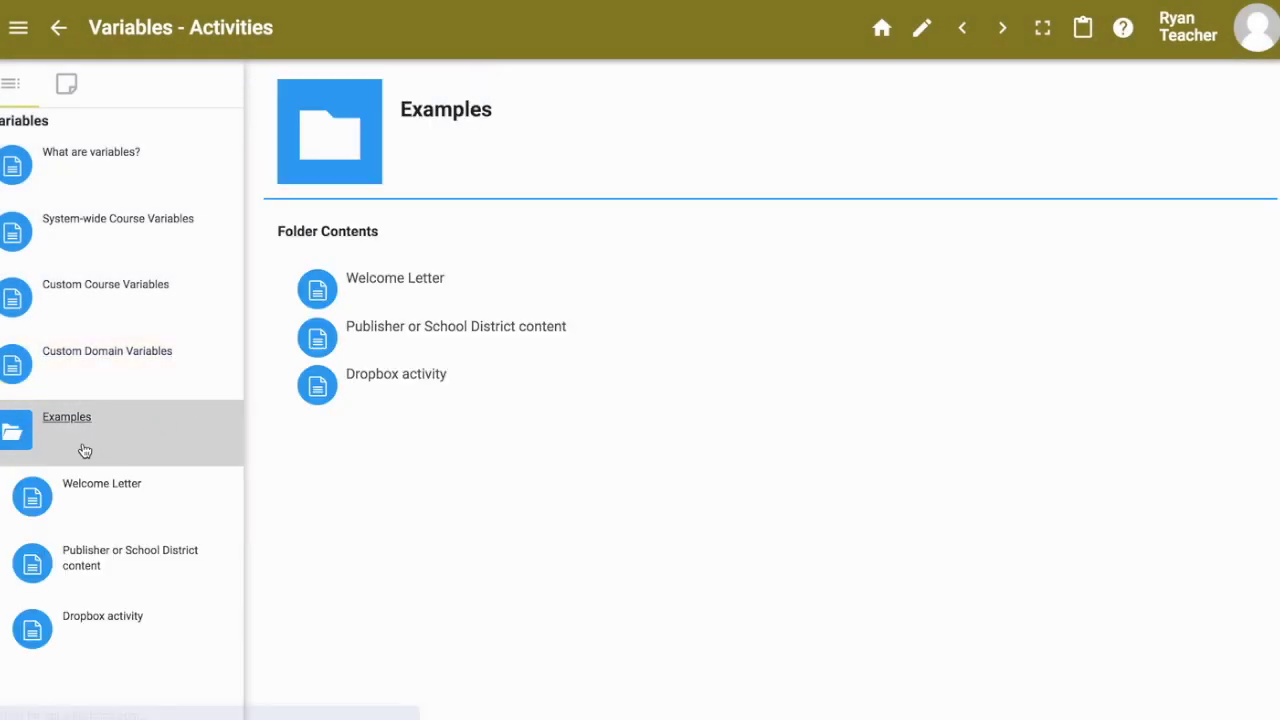
{"action": "left_click", "coordinate": [113, 520]}
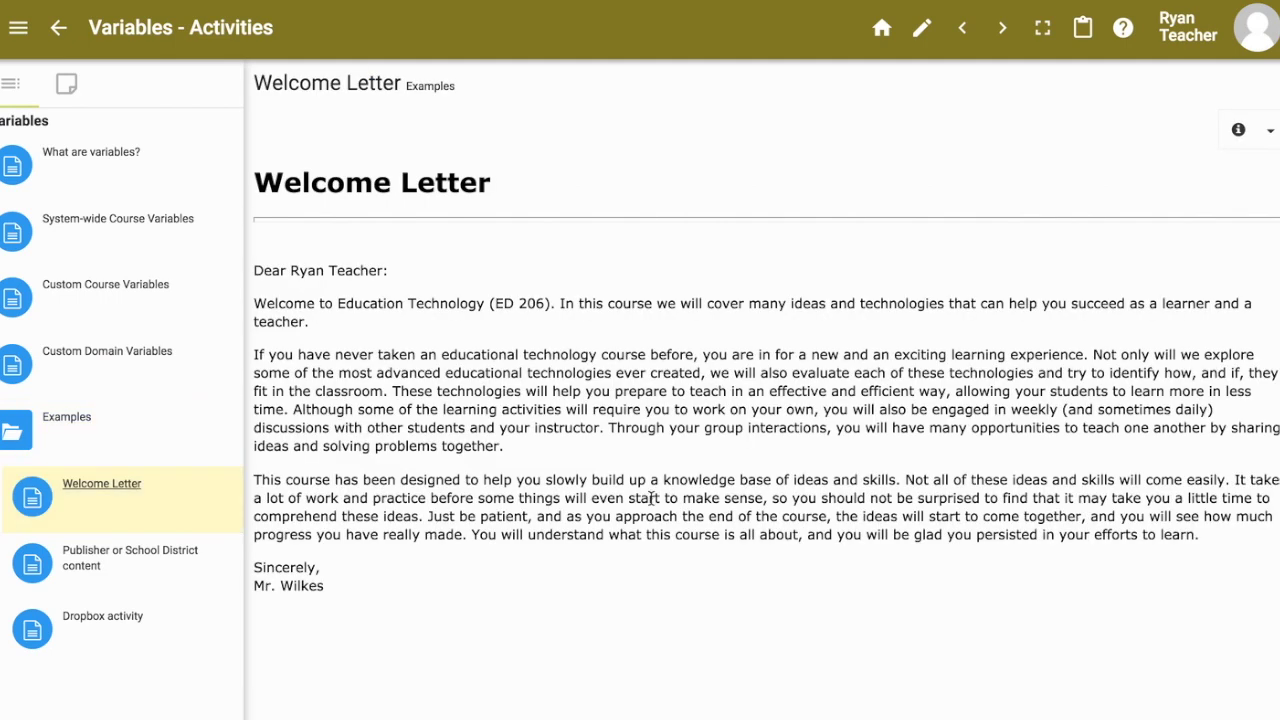
{"action": "left_click", "coordinate": [921, 27]}
{"action": "scroll", "coordinate": [116, 503], "scroll_direction": "down", "scroll_amount": 3}
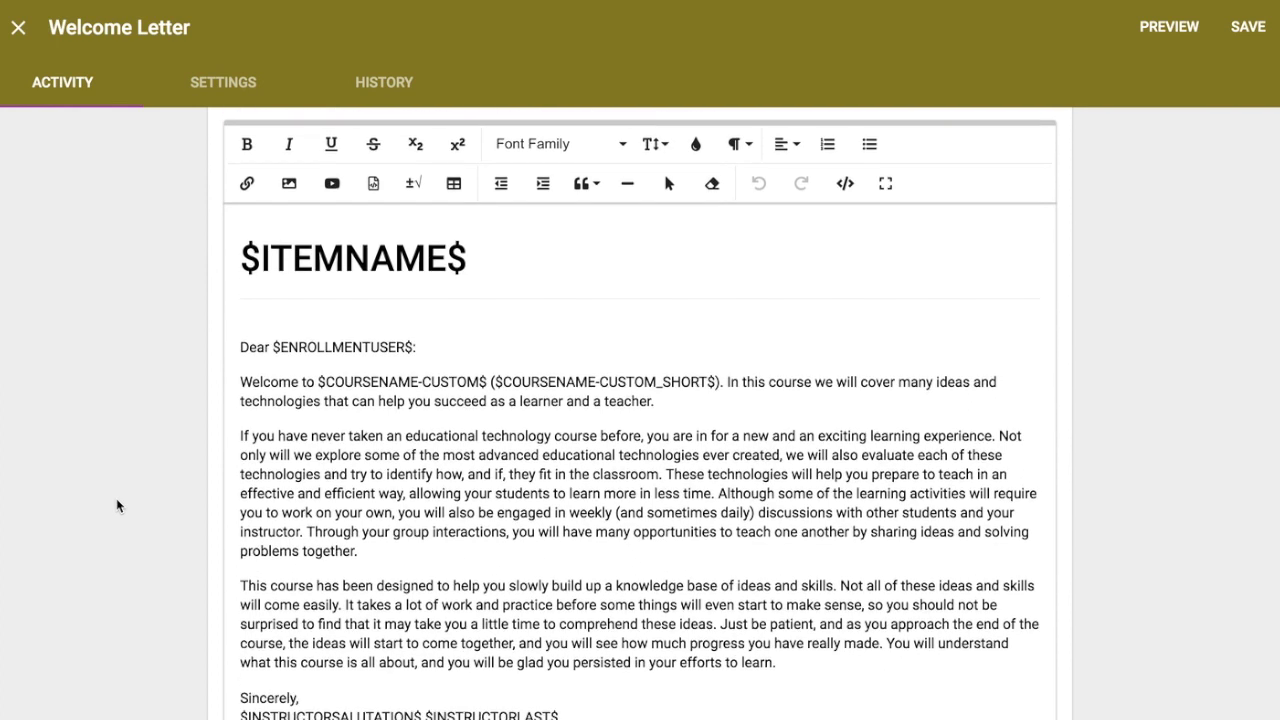
Step: Inspect the $ITEMNAME$ placeholder in the heading and the Welcome Letter title
{"action": "double_click", "coordinate": [330, 254]}
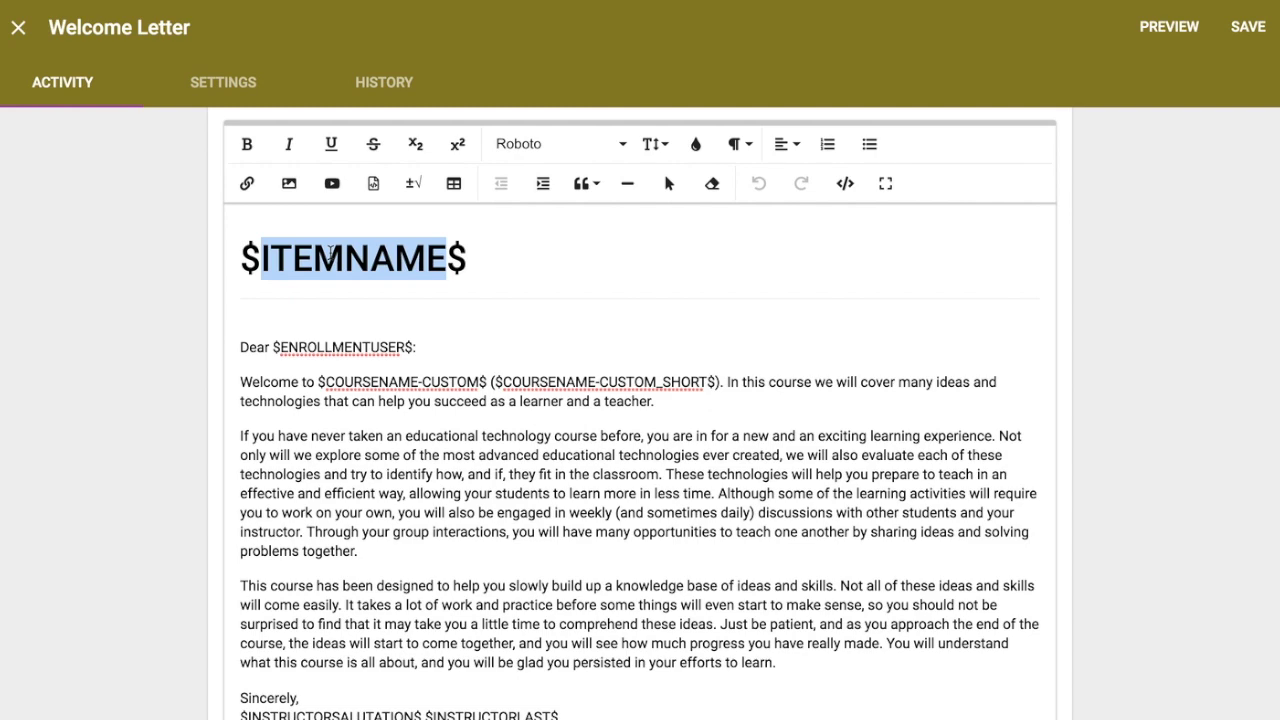
{"action": "scroll", "coordinate": [171, 285], "scroll_direction": "up", "scroll_amount": 3}
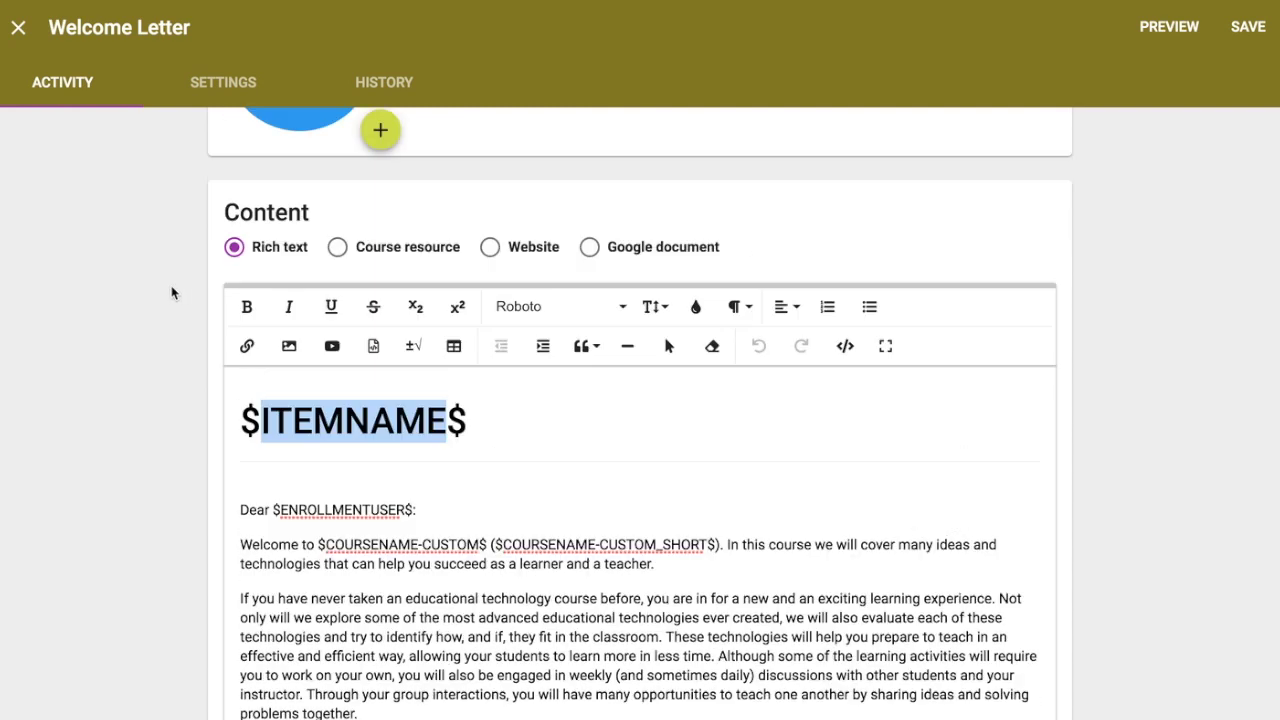
{"action": "scroll", "coordinate": [334, 488], "scroll_direction": "up", "scroll_amount": 1}
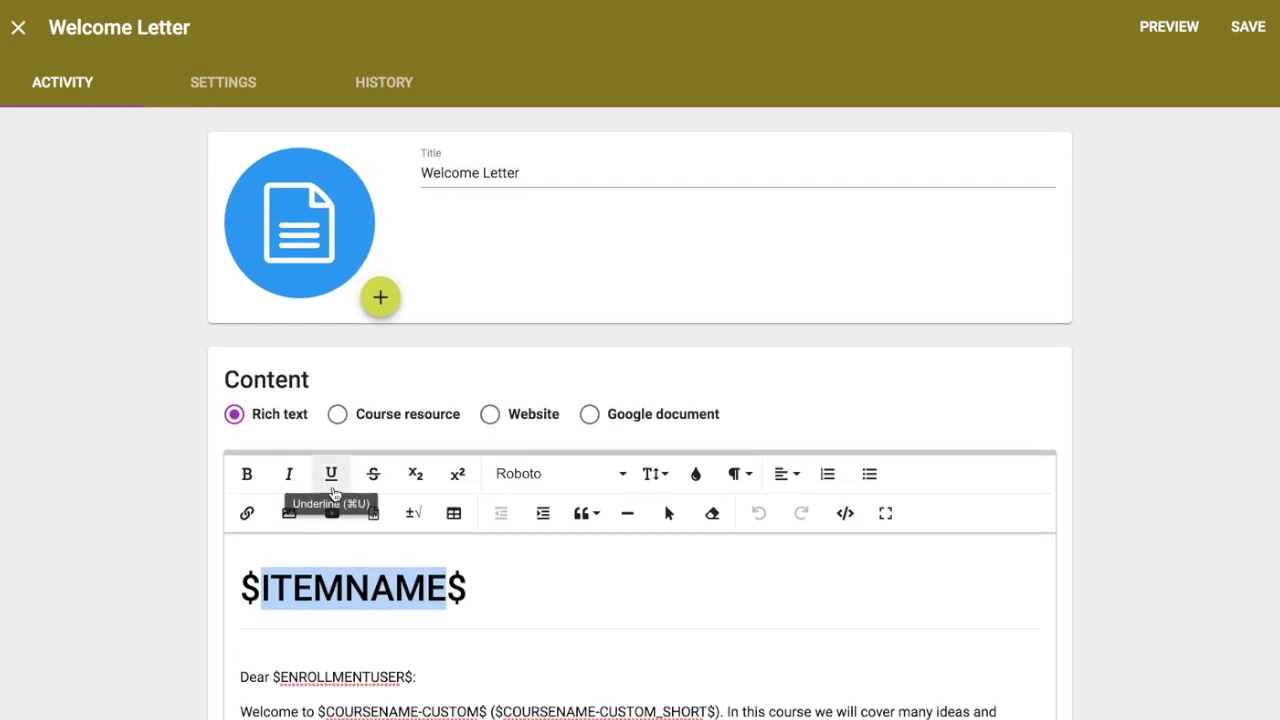
{"action": "left_click", "coordinate": [430, 173]}
{"action": "left_click", "coordinate": [53, 477]}
{"action": "scroll", "coordinate": [53, 477], "scroll_direction": "down", "scroll_amount": 3}
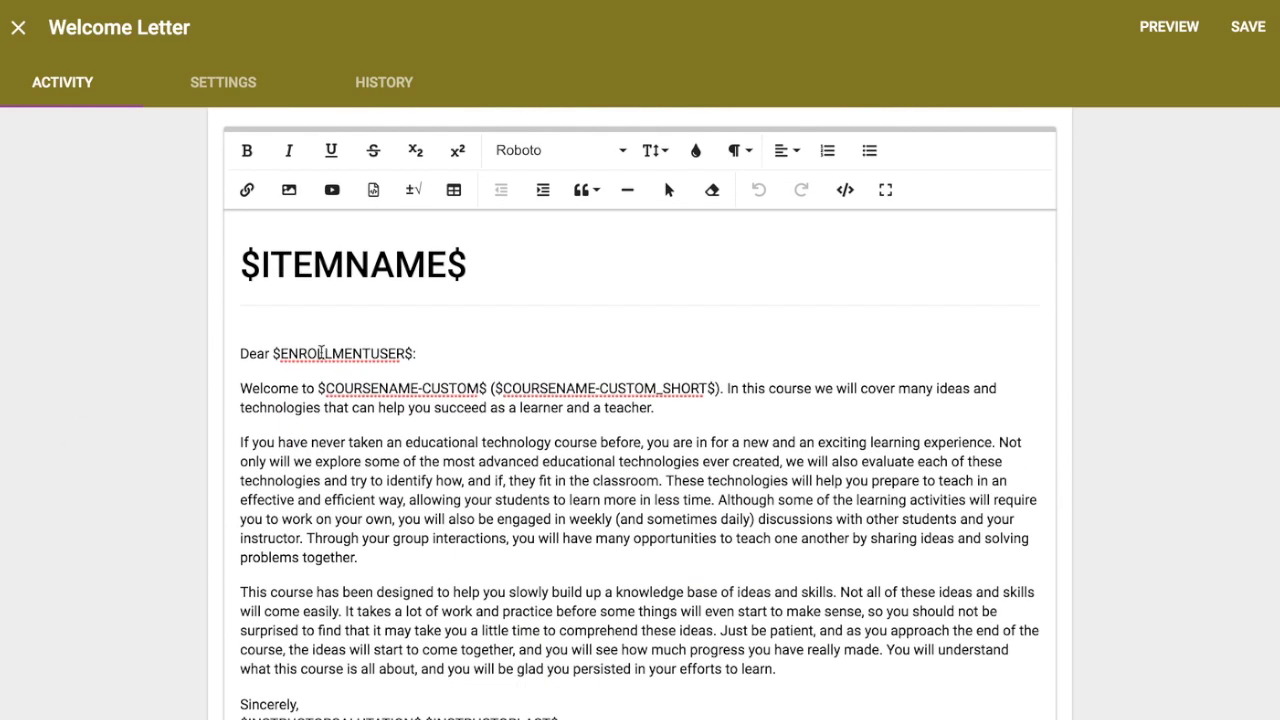
Step: Inspect the ENROLLMENTUSER, CUSTOM COURSENAME and instructor signature placeholders including INSTRUCTORLAST
{"action": "double_click", "coordinate": [321, 353]}
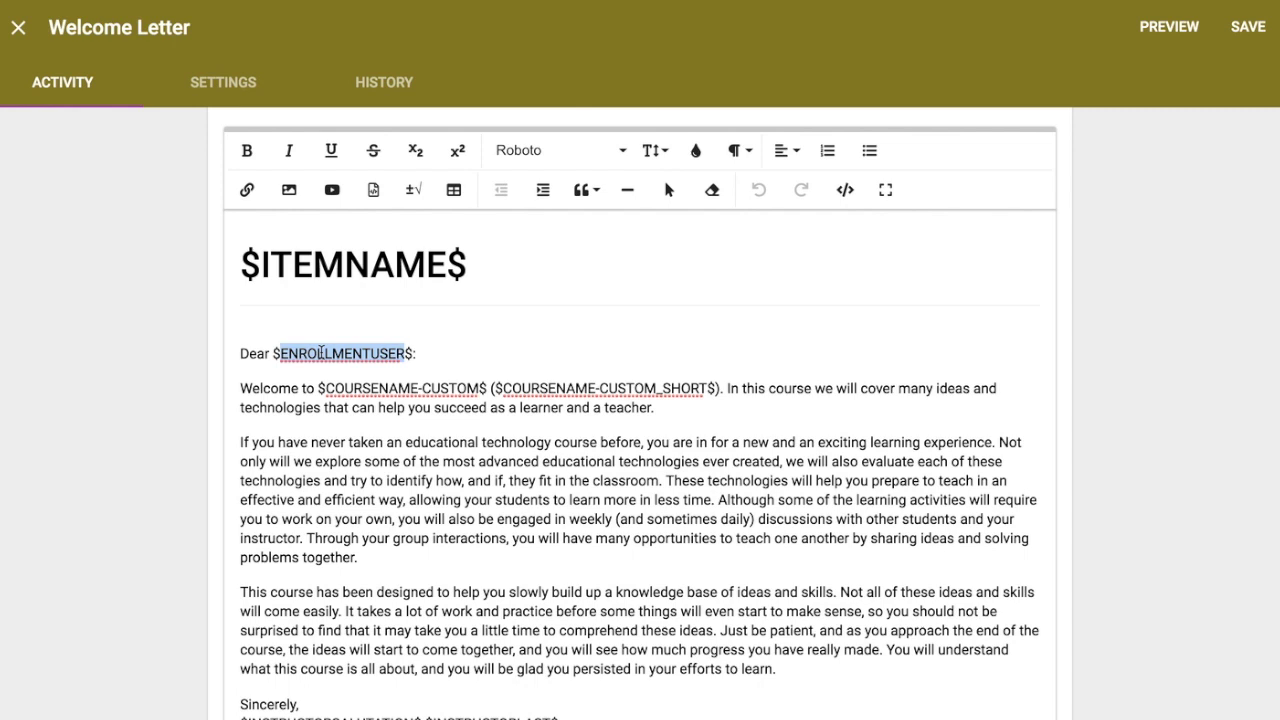
{"action": "double_click", "coordinate": [425, 388]}
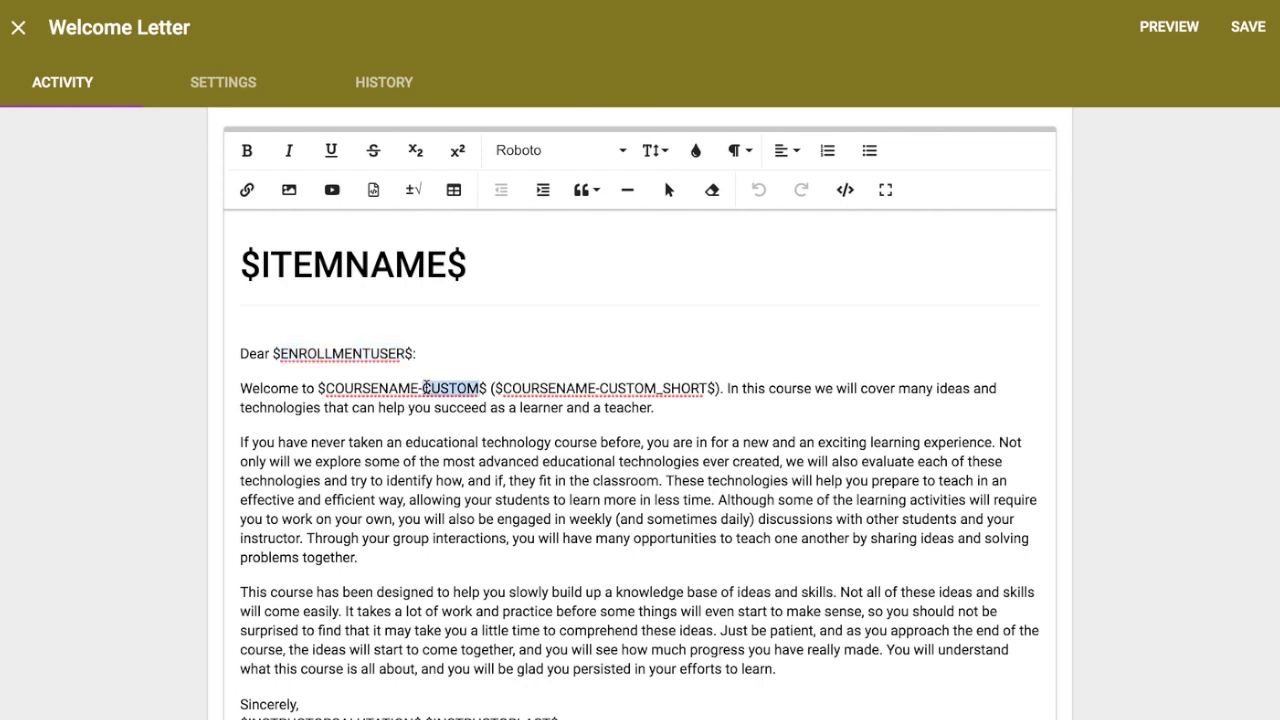
{"action": "double_click", "coordinate": [365, 393]}
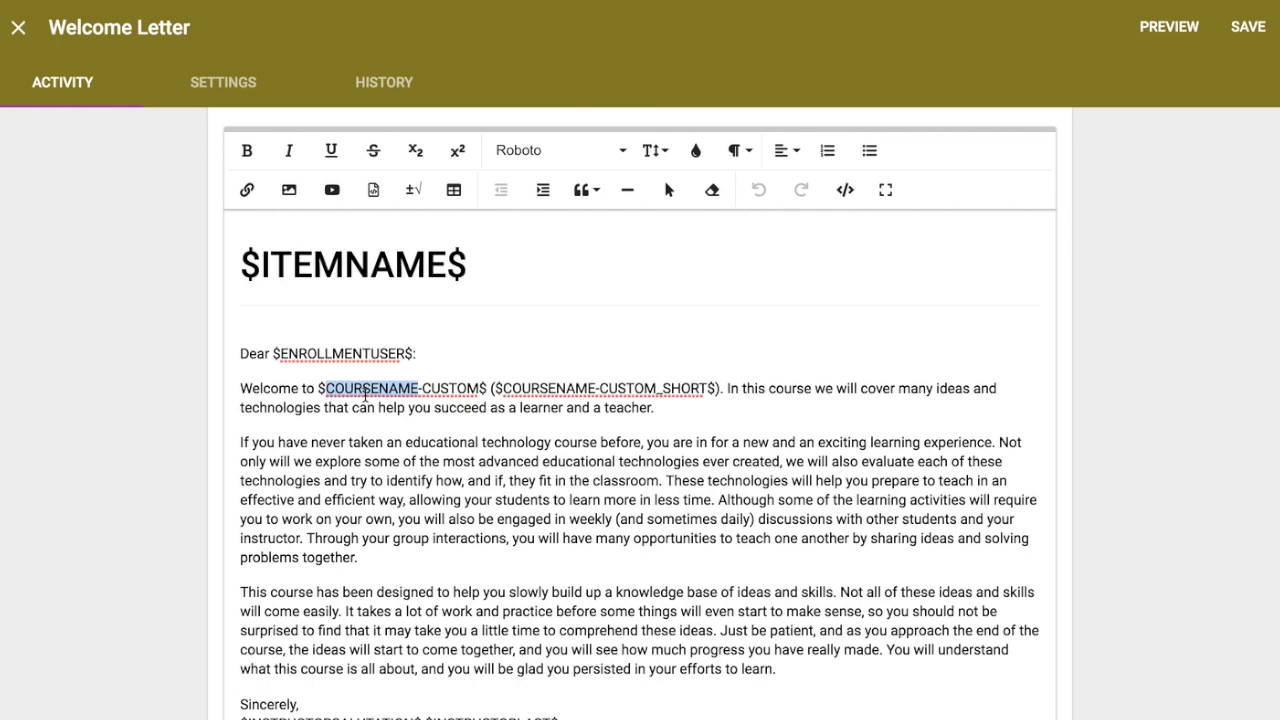
{"action": "scroll", "coordinate": [387, 398], "scroll_direction": "down", "scroll_amount": 1}
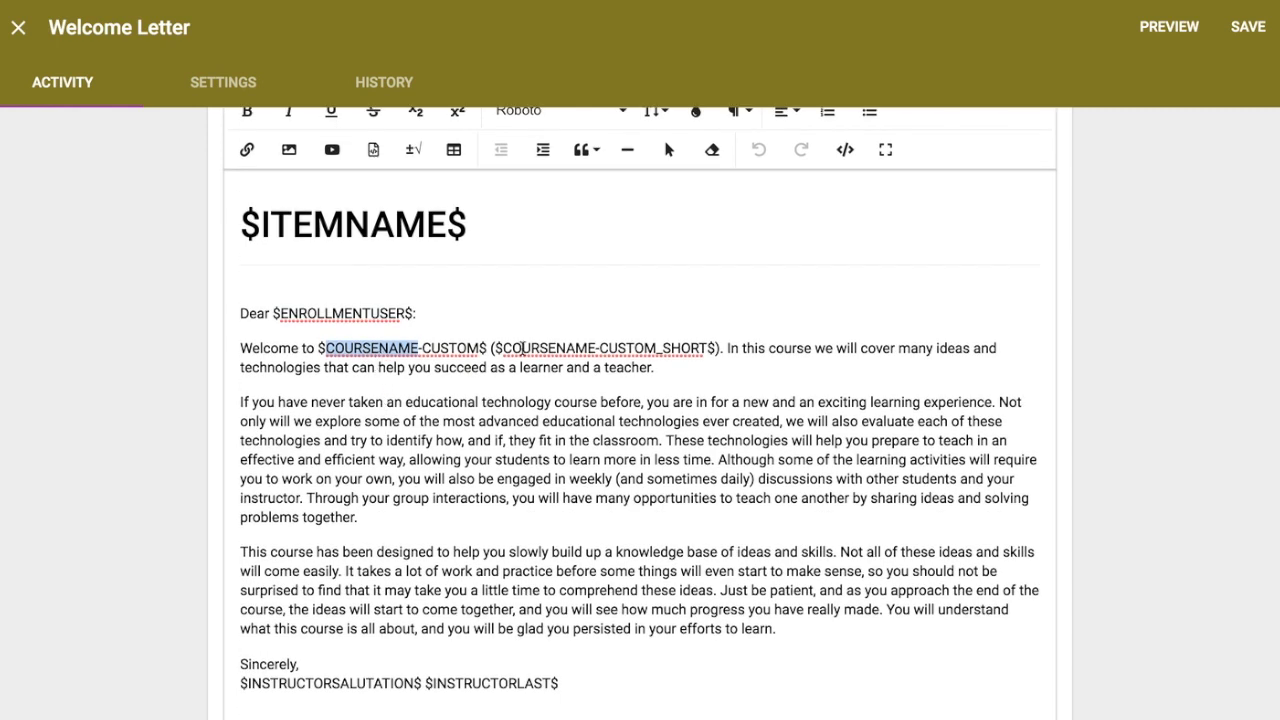
{"action": "scroll", "coordinate": [610, 448], "scroll_direction": "down", "scroll_amount": 3}
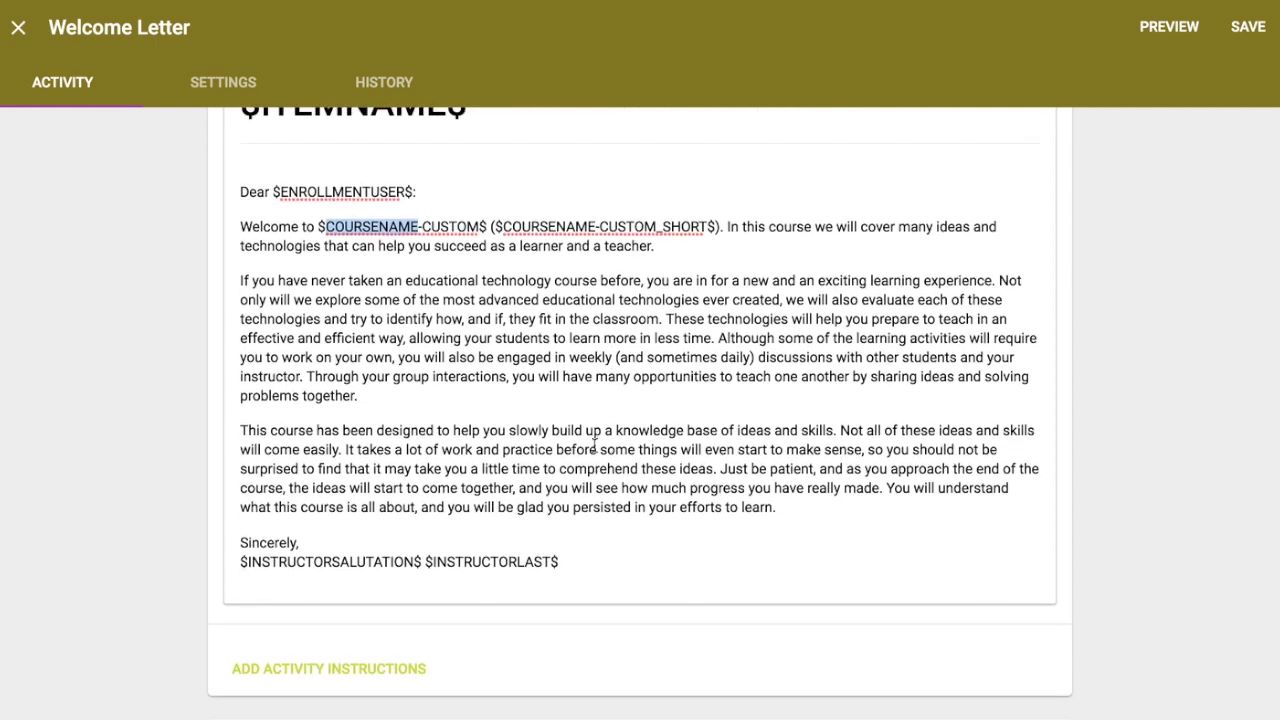
{"action": "triple_click", "coordinate": [282, 563]}
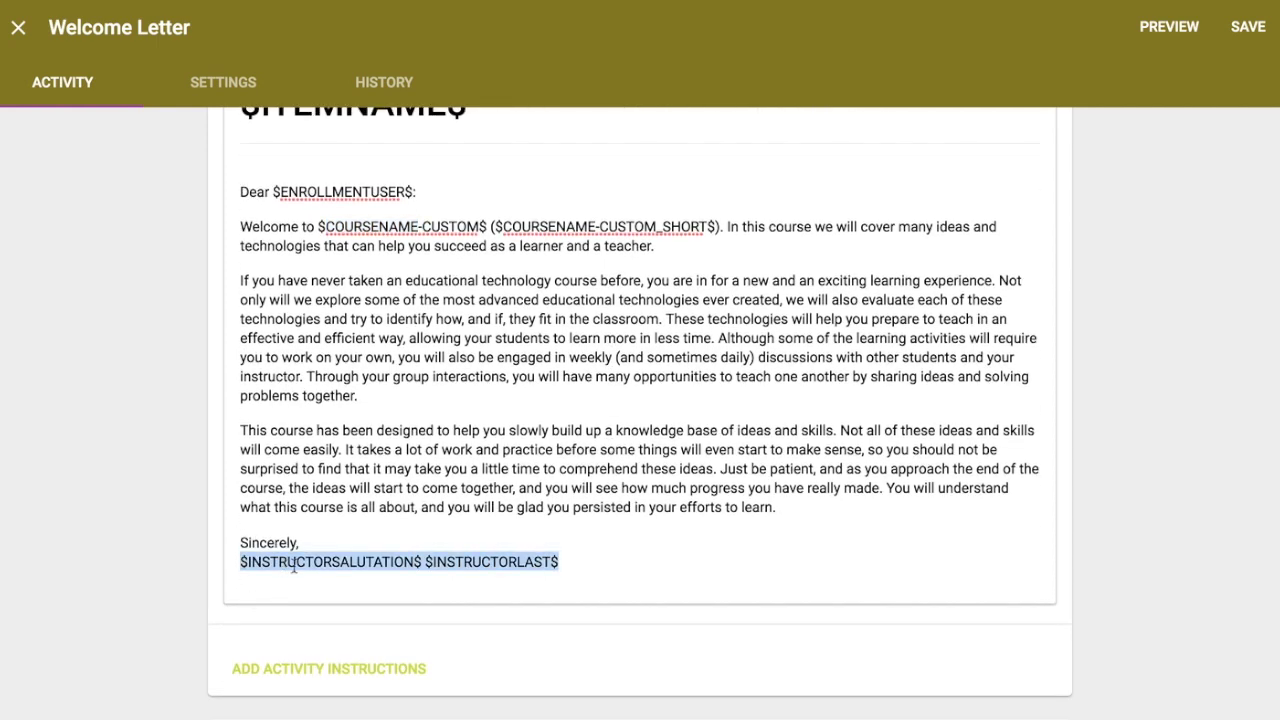
{"action": "left_click", "coordinate": [352, 563]}
{"action": "double_click", "coordinate": [452, 563]}
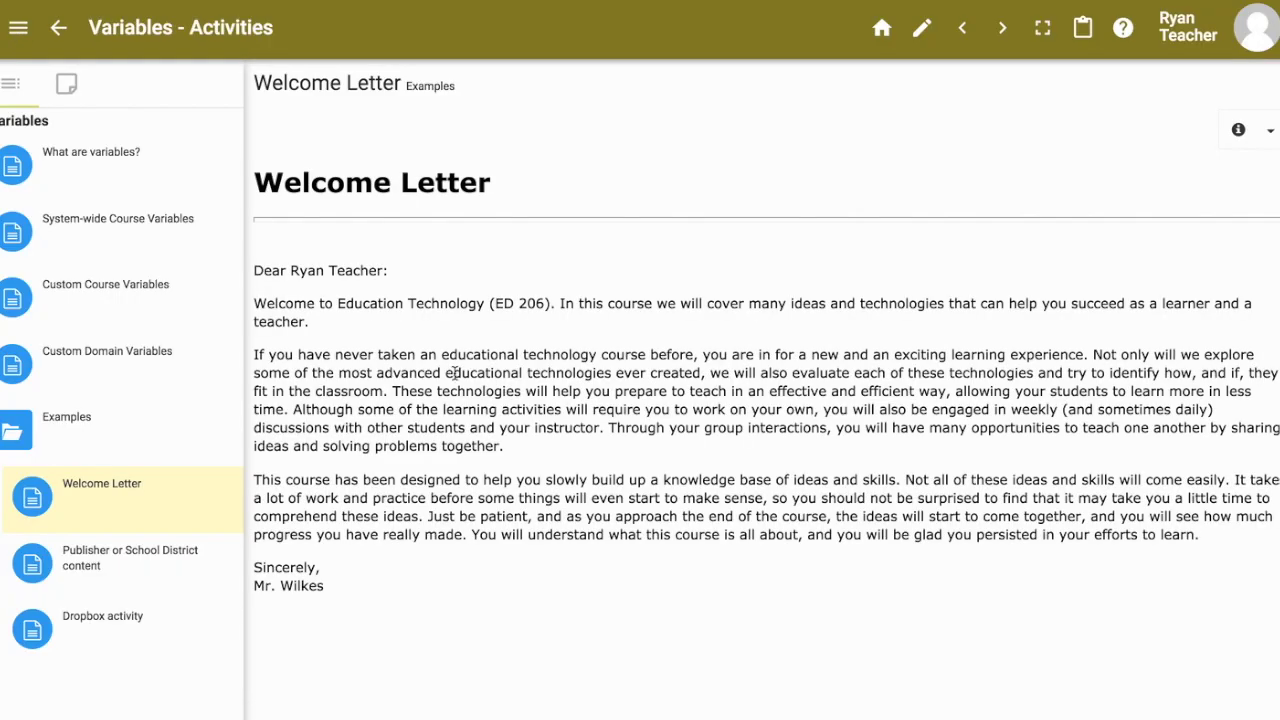
Step: Highlight the rendered heading, student name, course name 'Education Technology (ED 206)' and instructor surname
{"action": "left_click_drag", "start_coordinate": [258, 186], "coordinate": [526, 183]}
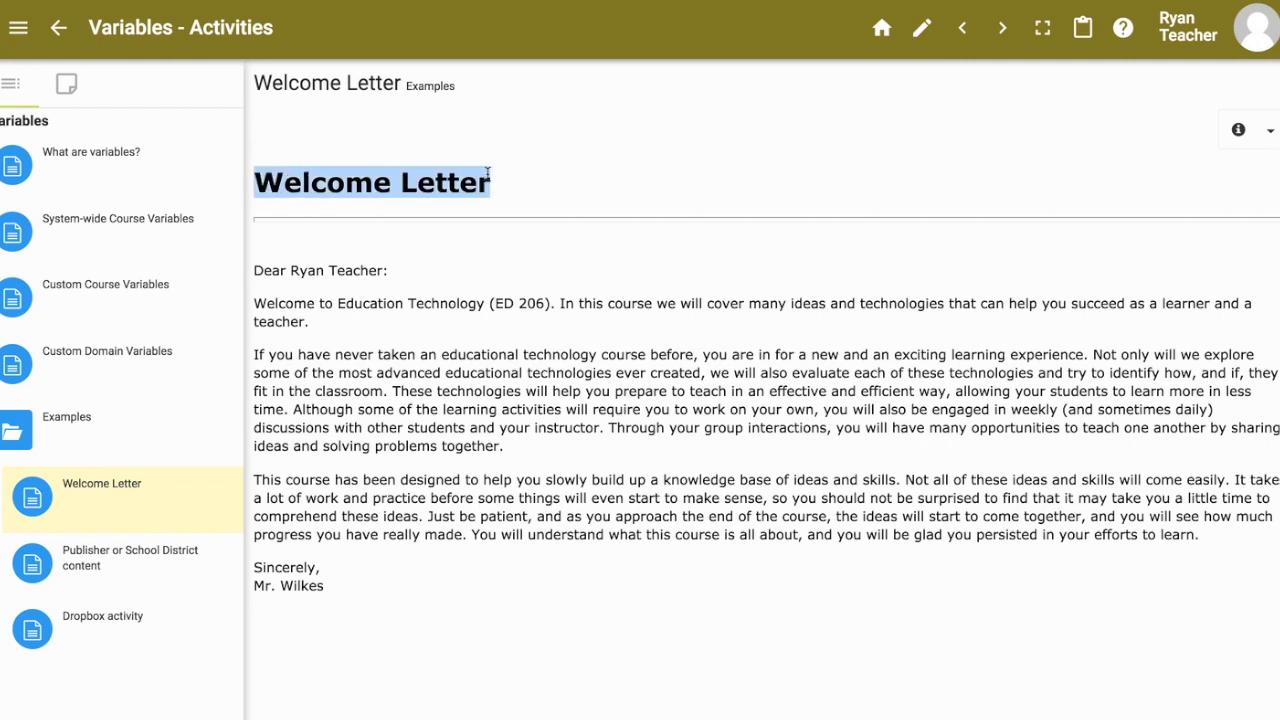
{"action": "left_click", "coordinate": [296, 270]}
{"action": "left_click_drag", "start_coordinate": [296, 270], "coordinate": [381, 273]}
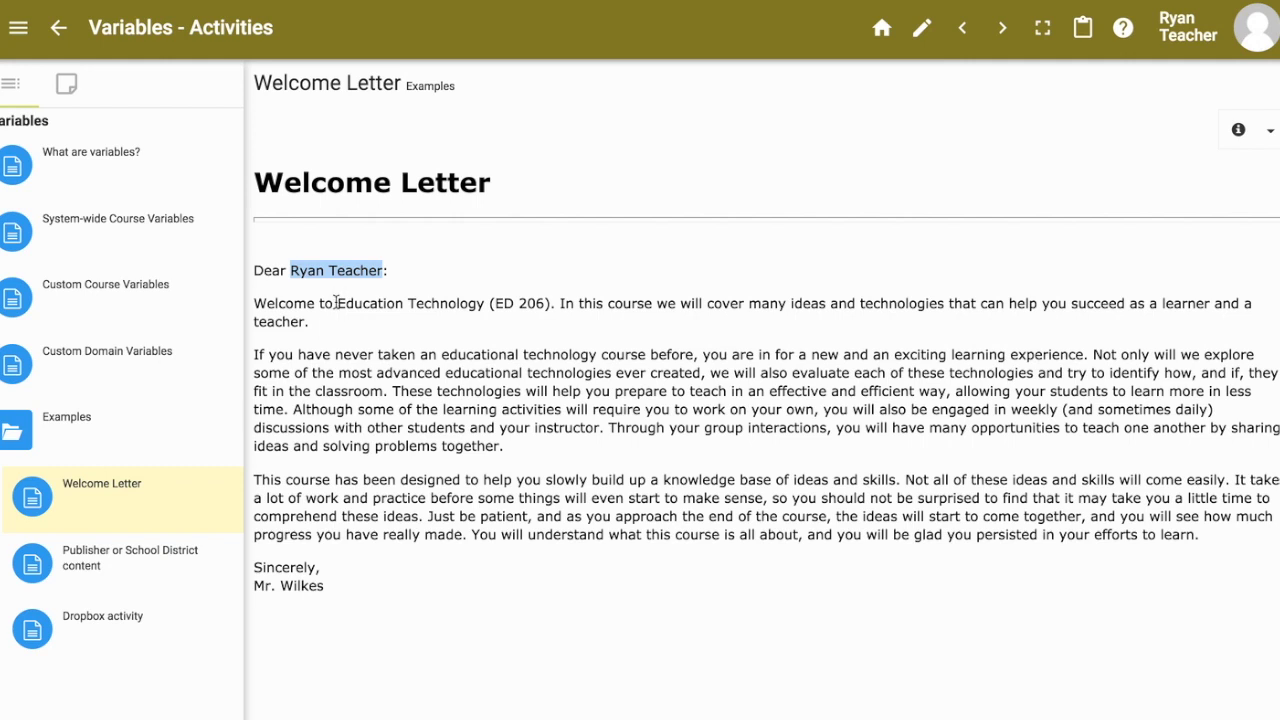
{"action": "left_click_drag", "start_coordinate": [337, 303], "coordinate": [546, 305]}
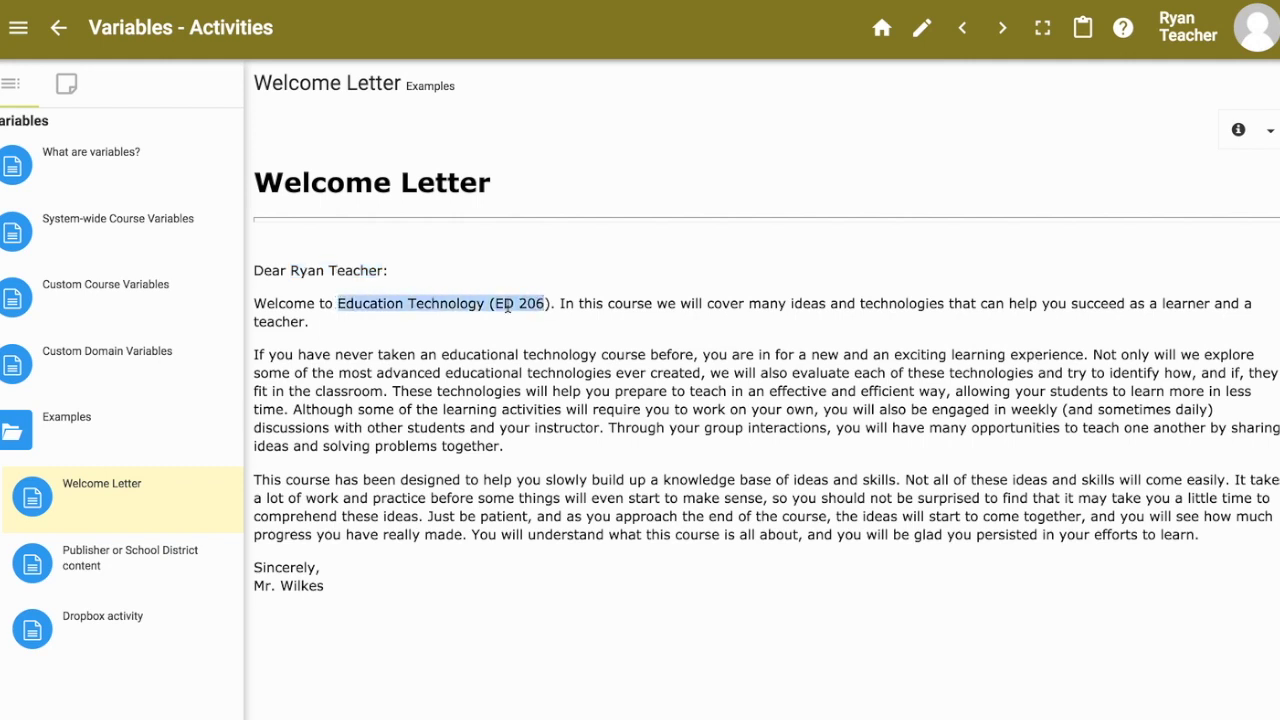
{"action": "double_click", "coordinate": [421, 304]}
{"action": "double_click", "coordinate": [531, 303]}
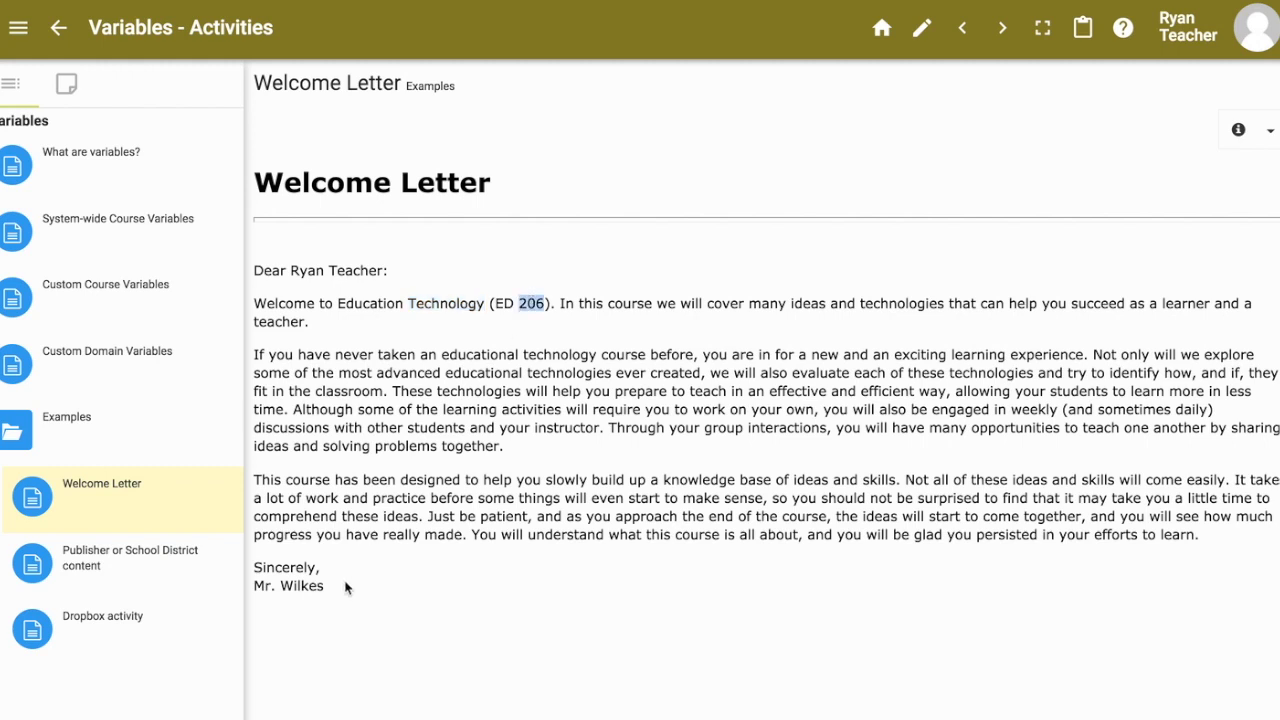
{"action": "left_click_drag", "start_coordinate": [324, 585], "coordinate": [254, 585]}
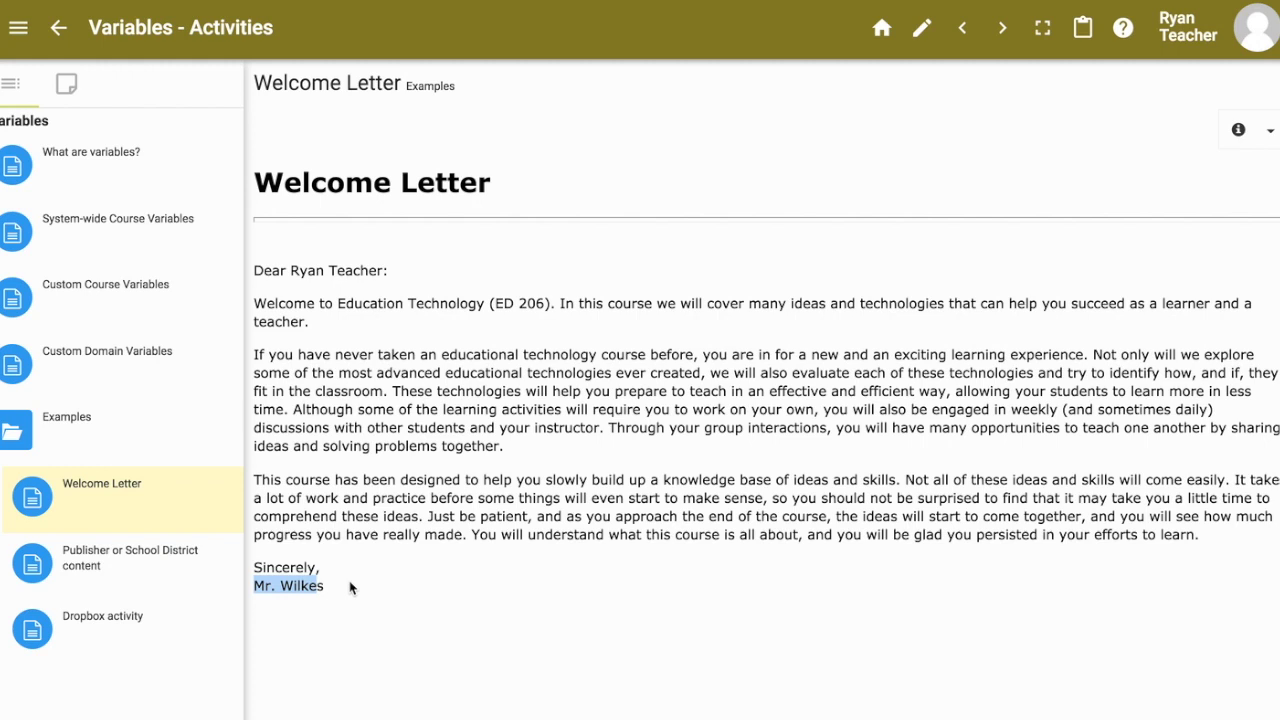
{"action": "double_click", "coordinate": [300, 587]}
Step: Re-check the instructor surname and greeting line, then open the Publisher or School District content page
{"action": "double_click", "coordinate": [303, 588]}
{"action": "left_click_drag", "start_coordinate": [291, 268], "coordinate": [383, 269]}
{"action": "left_click", "coordinate": [257, 270]}
{"action": "left_click_drag", "start_coordinate": [257, 270], "coordinate": [386, 271]}
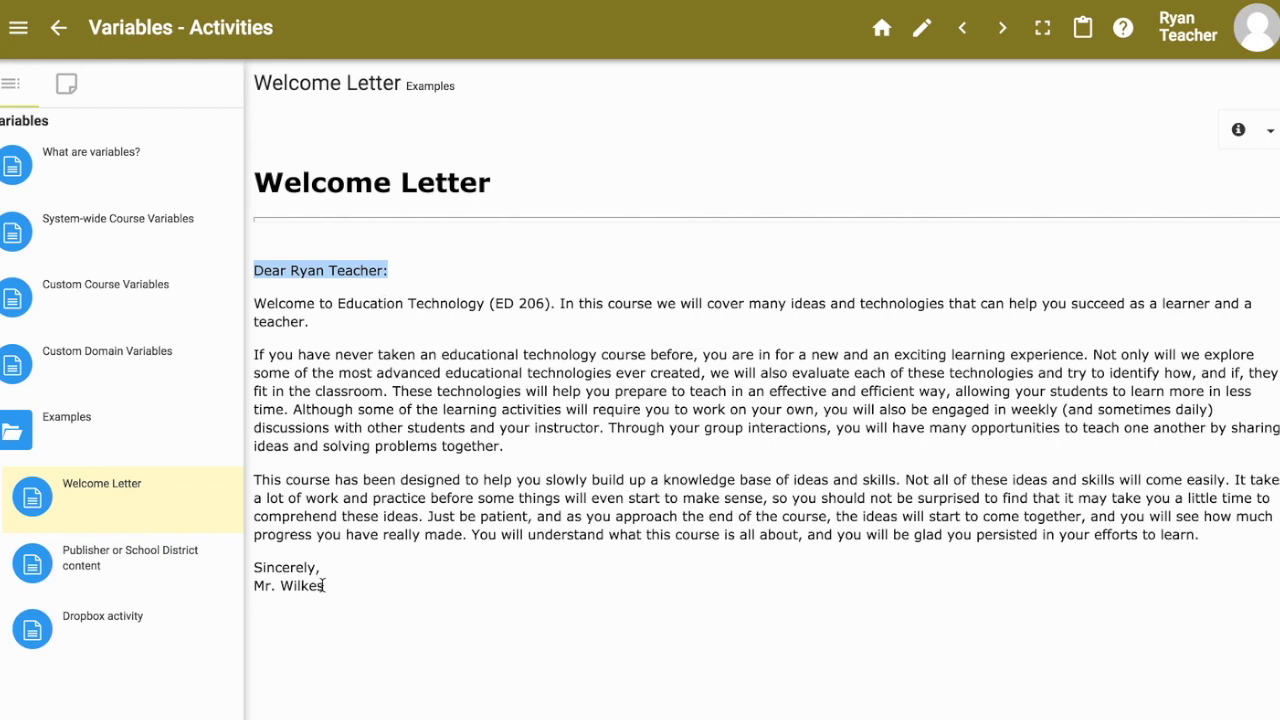
{"action": "left_click", "coordinate": [155, 565]}
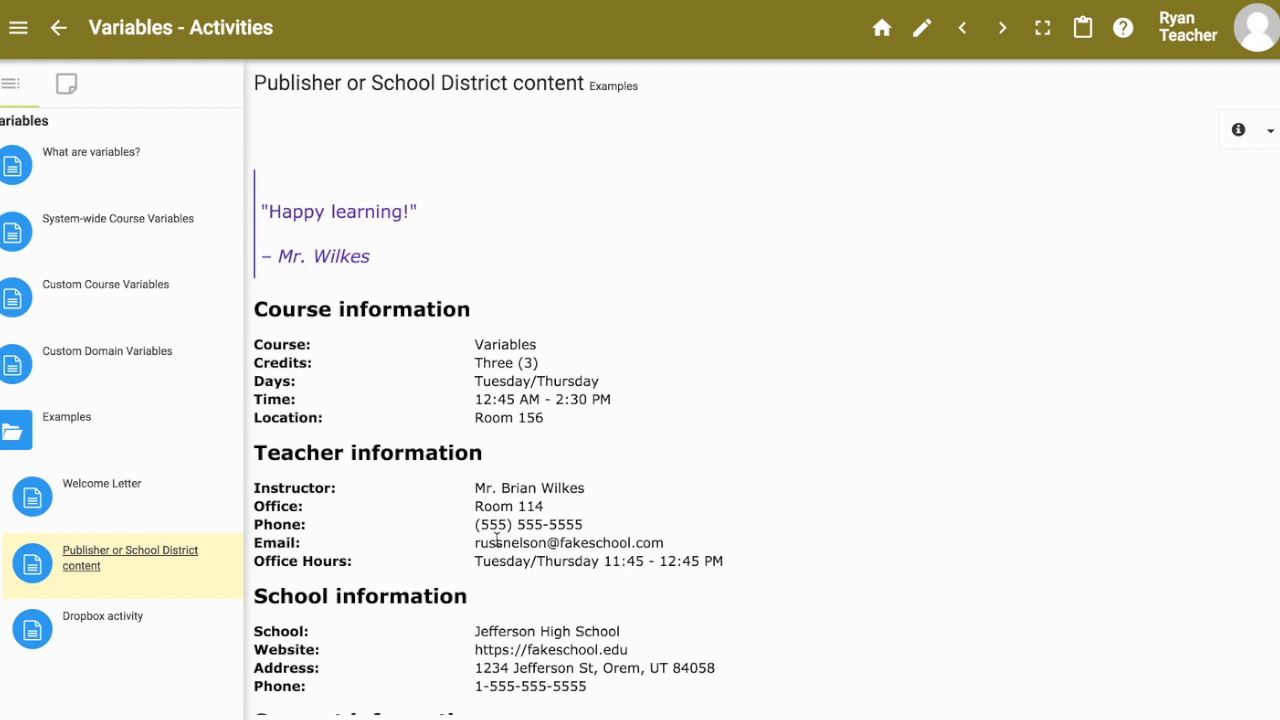
Step: Review the read-only editor's quote and course placeholders like $COURSENAME$, then close it
{"action": "left_click", "coordinate": [922, 28]}
{"action": "scroll", "coordinate": [603, 502], "scroll_direction": "down", "scroll_amount": 3}
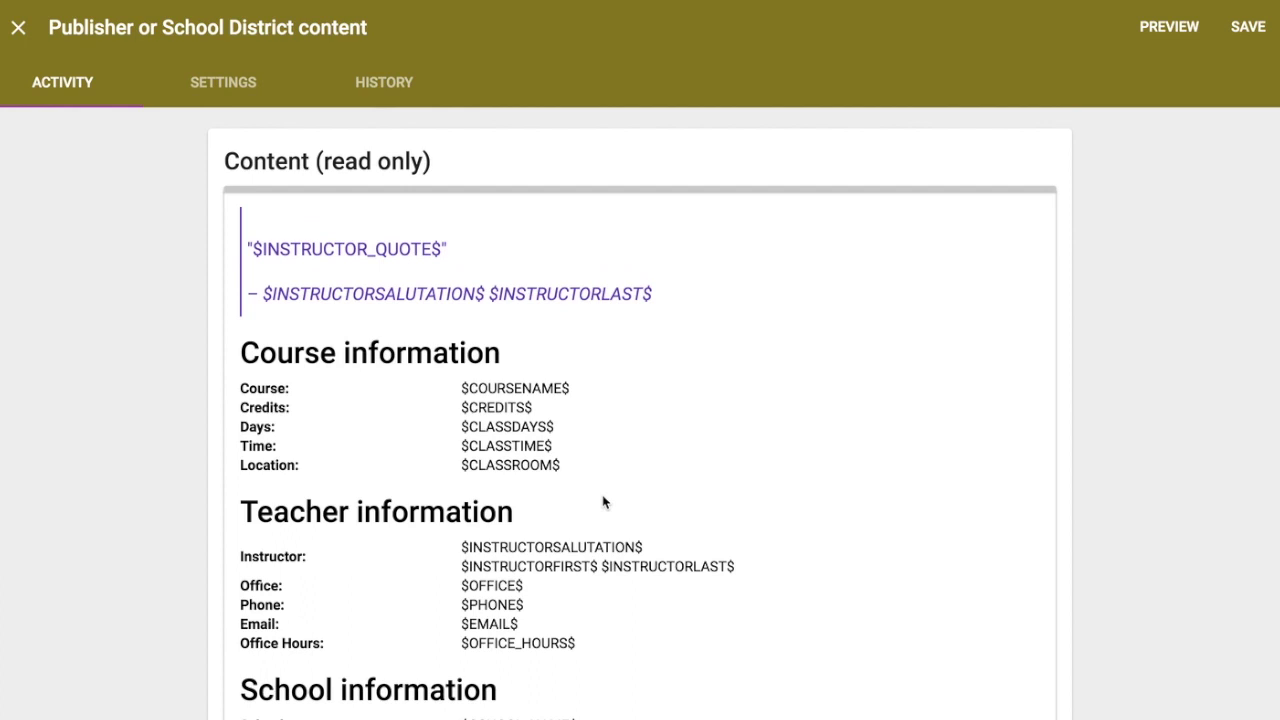
{"action": "scroll", "coordinate": [603, 502], "scroll_direction": "up", "scroll_amount": 2}
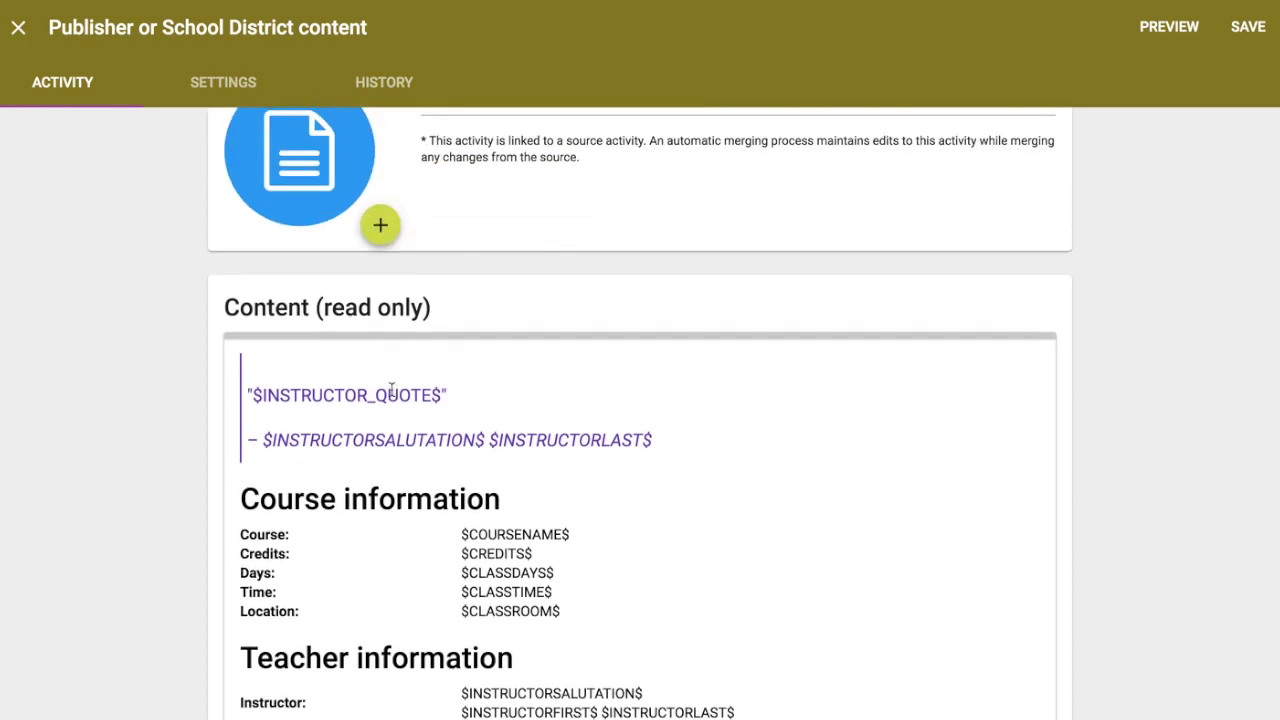
{"action": "triple_click", "coordinate": [326, 307]}
{"action": "scroll", "coordinate": [326, 307], "scroll_direction": "down", "scroll_amount": 2}
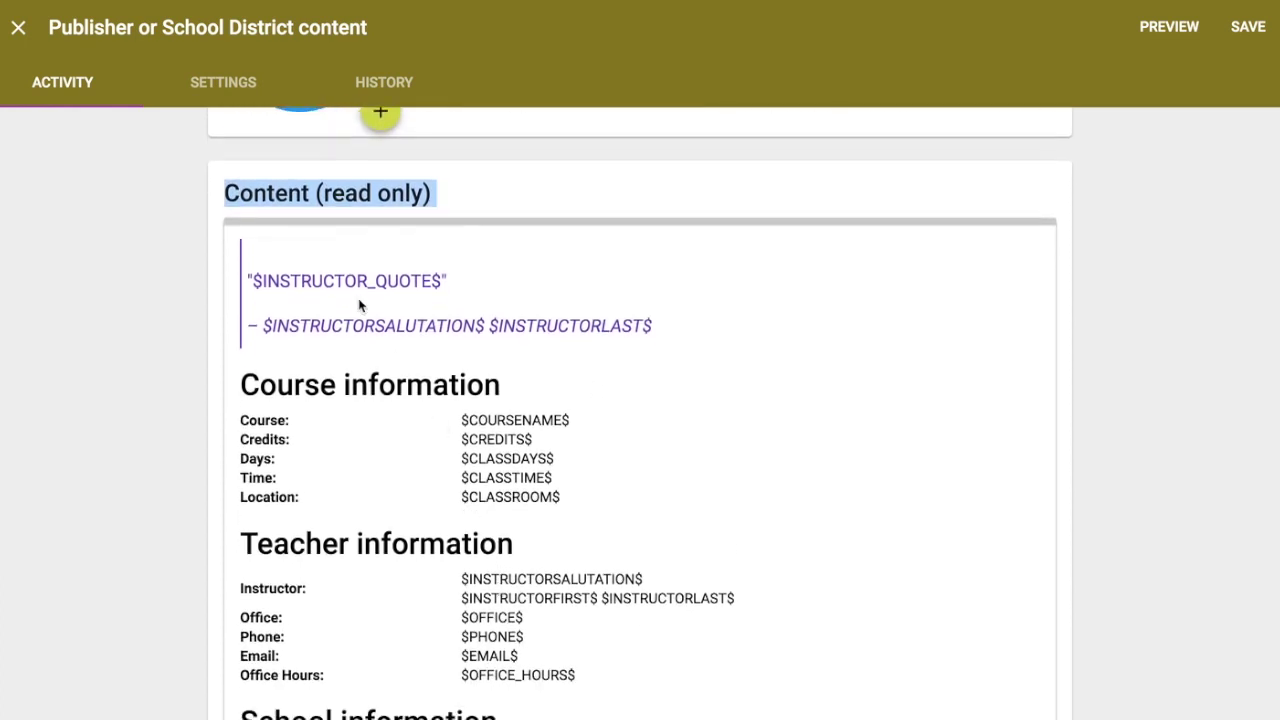
{"action": "left_click_drag", "start_coordinate": [253, 281], "coordinate": [554, 458]}
{"action": "scroll", "coordinate": [645, 565], "scroll_direction": "down", "scroll_amount": 1}
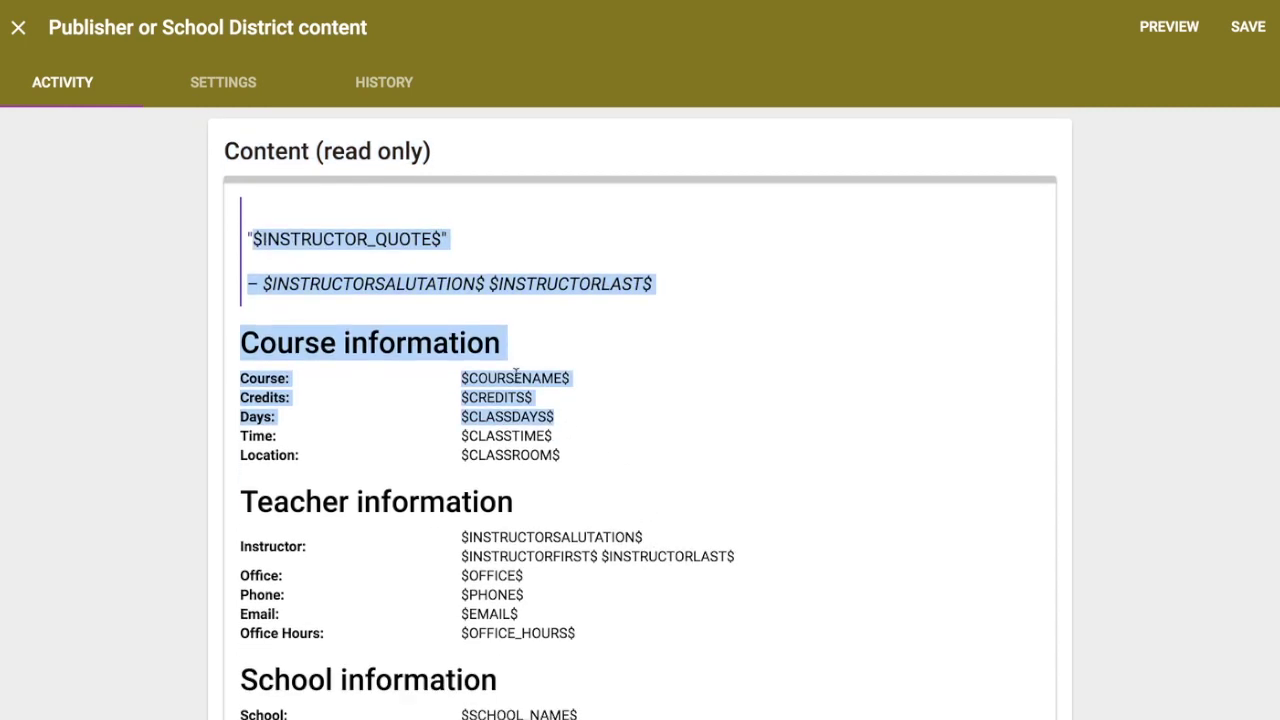
{"action": "scroll", "coordinate": [594, 531], "scroll_direction": "down", "scroll_amount": 4}
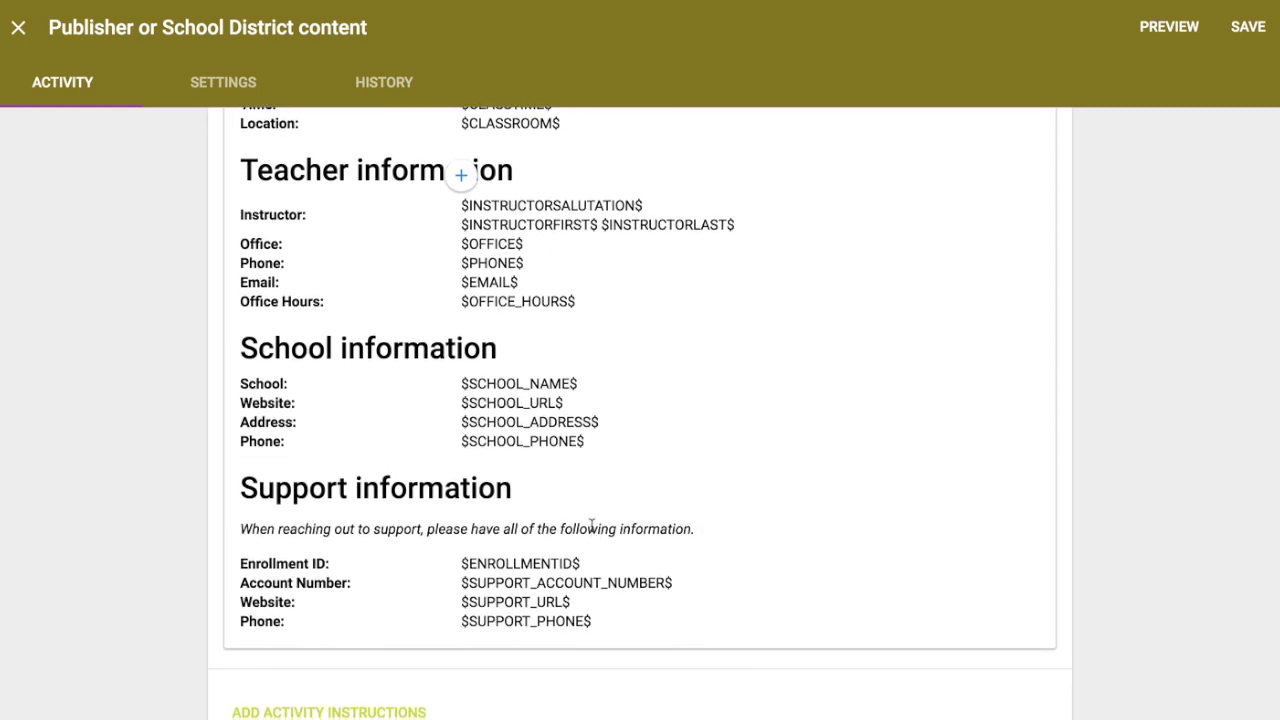
{"action": "scroll", "coordinate": [557, 403], "scroll_direction": "up", "scroll_amount": 3}
{"action": "left_click", "coordinate": [487, 365]}
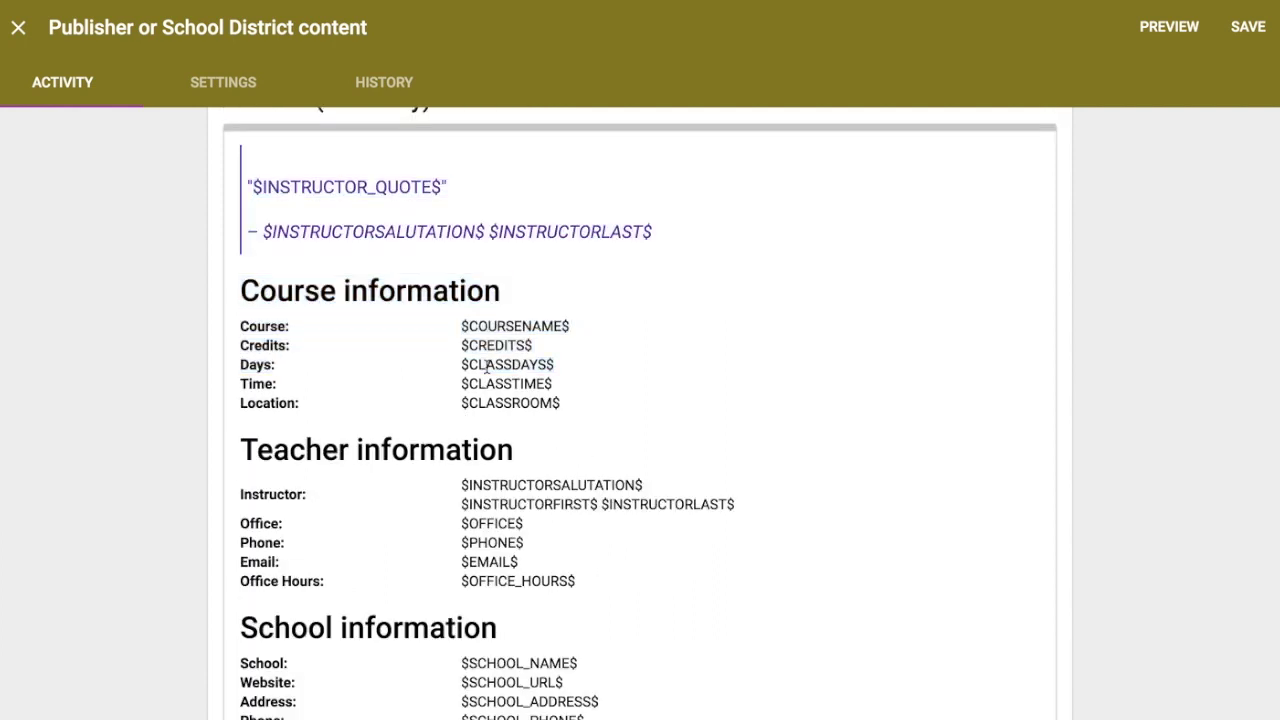
{"action": "scroll", "coordinate": [471, 420], "scroll_direction": "up", "scroll_amount": 1}
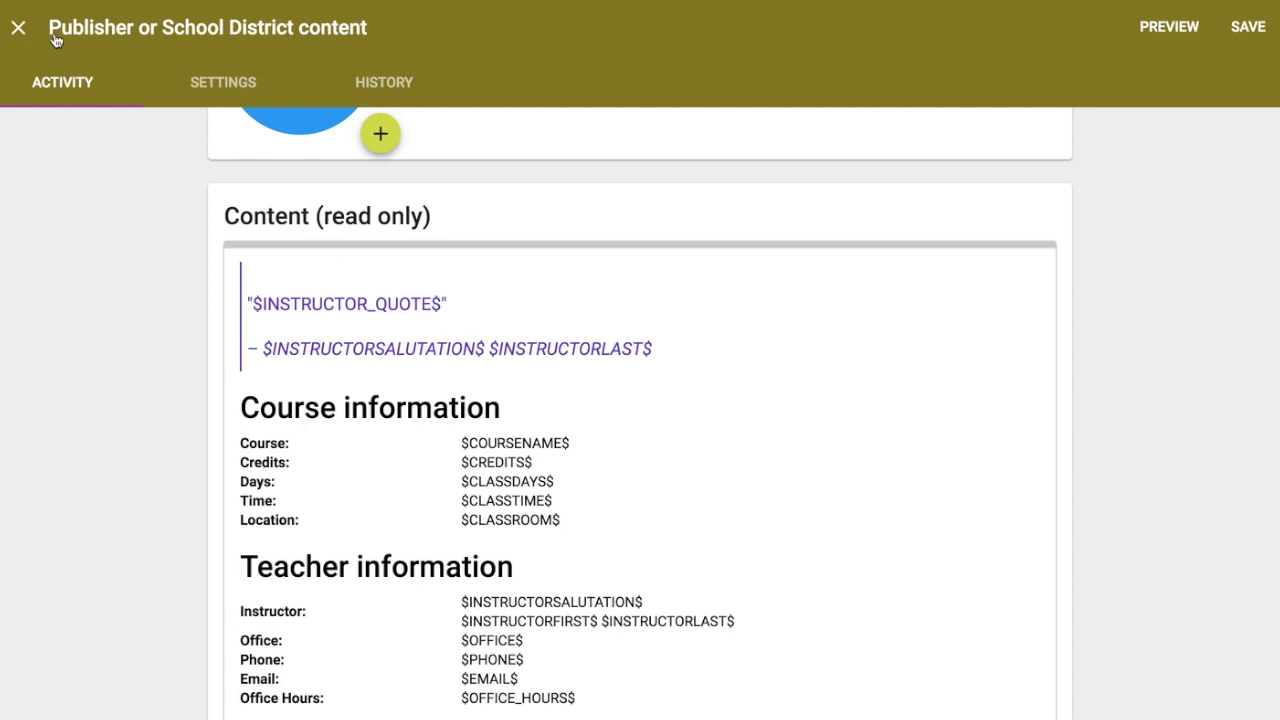
{"action": "left_click", "coordinate": [18, 27]}
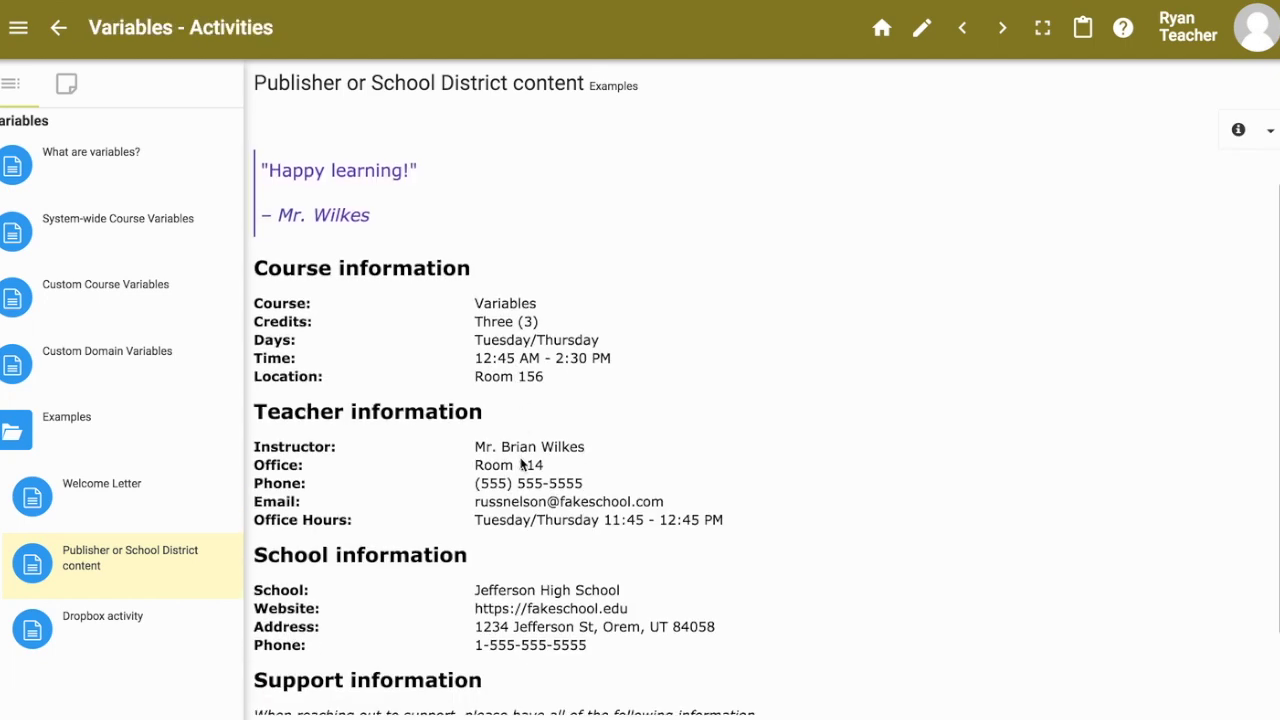
Step: Highlight the rendered 'Happy learning!' quote, course name Variables, course details, teacher and school values
{"action": "left_click_drag", "start_coordinate": [268, 212], "coordinate": [409, 214]}
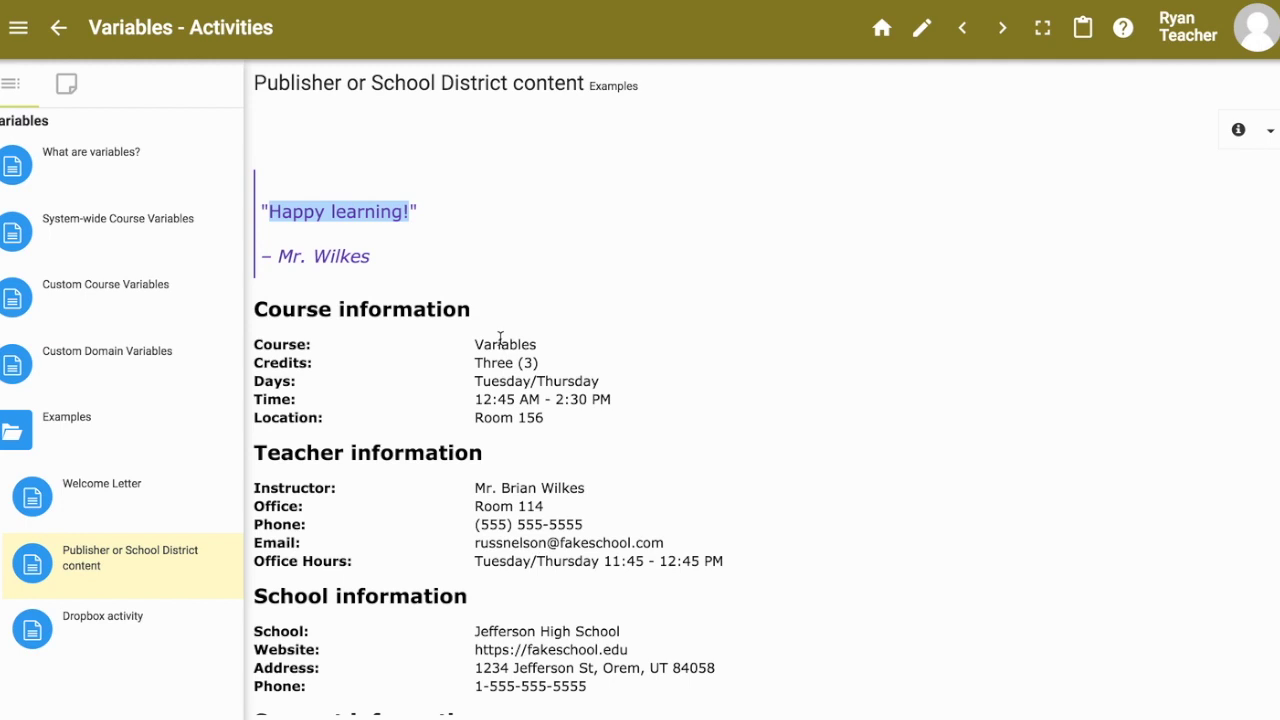
{"action": "scroll", "coordinate": [478, 400], "scroll_direction": "down", "scroll_amount": 3}
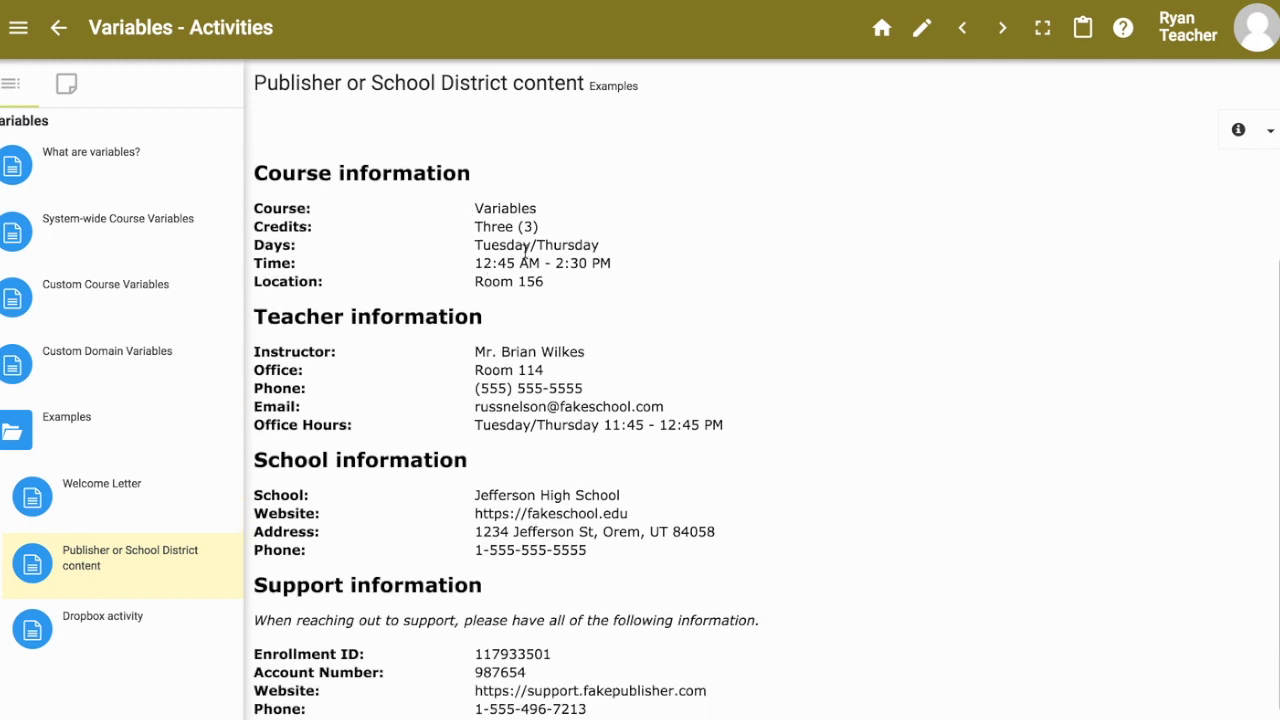
{"action": "double_click", "coordinate": [492, 205]}
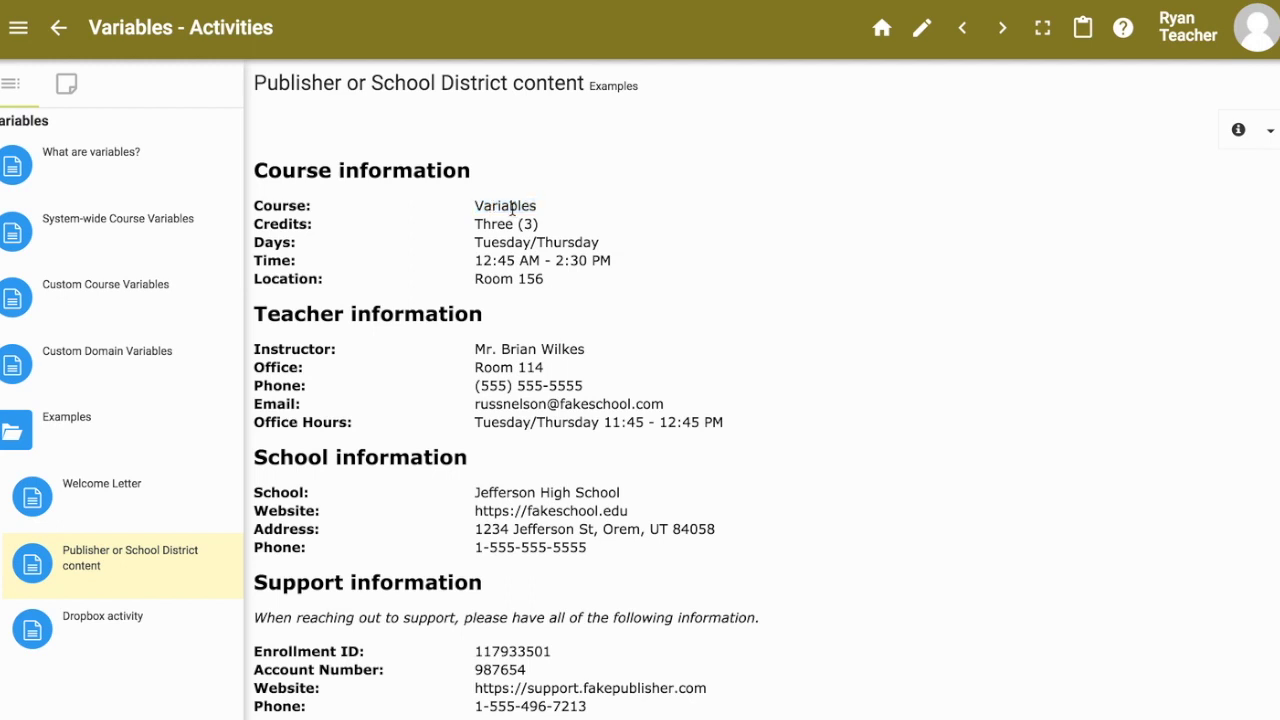
{"action": "left_click_drag", "start_coordinate": [480, 226], "coordinate": [543, 285]}
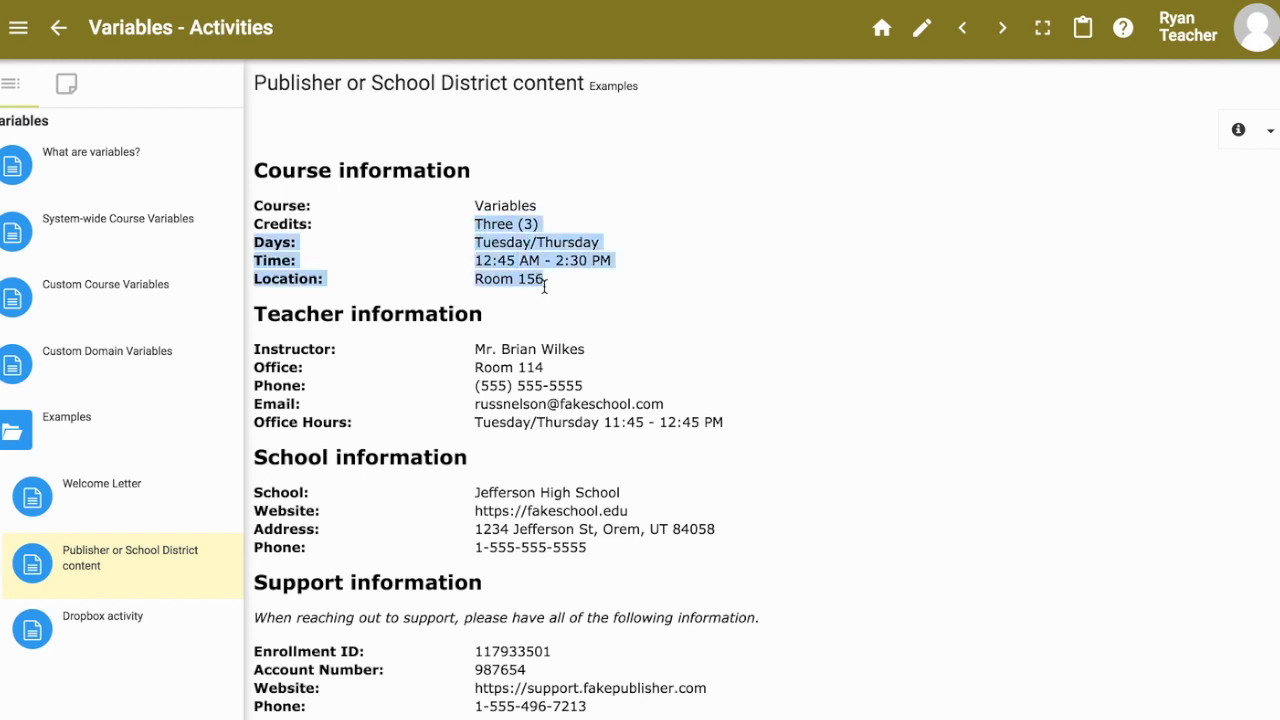
{"action": "left_click_drag", "start_coordinate": [497, 349], "coordinate": [572, 428]}
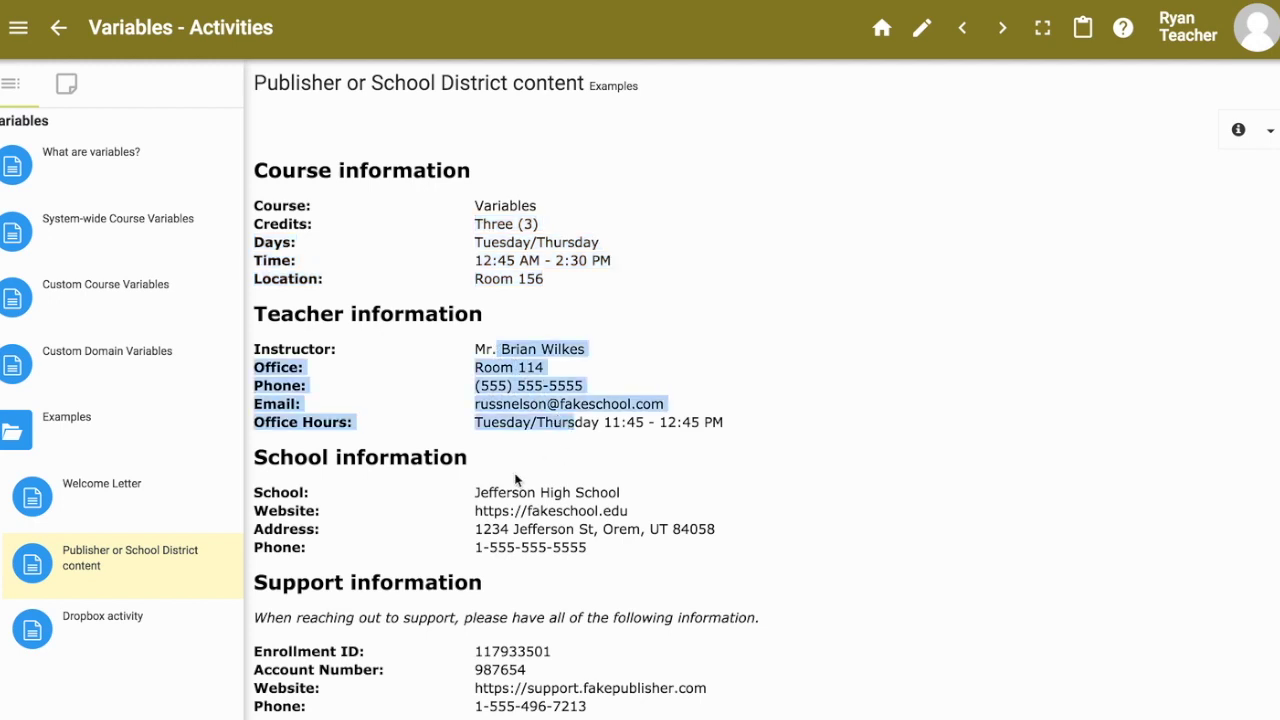
{"action": "left_click_drag", "start_coordinate": [475, 492], "coordinate": [631, 551]}
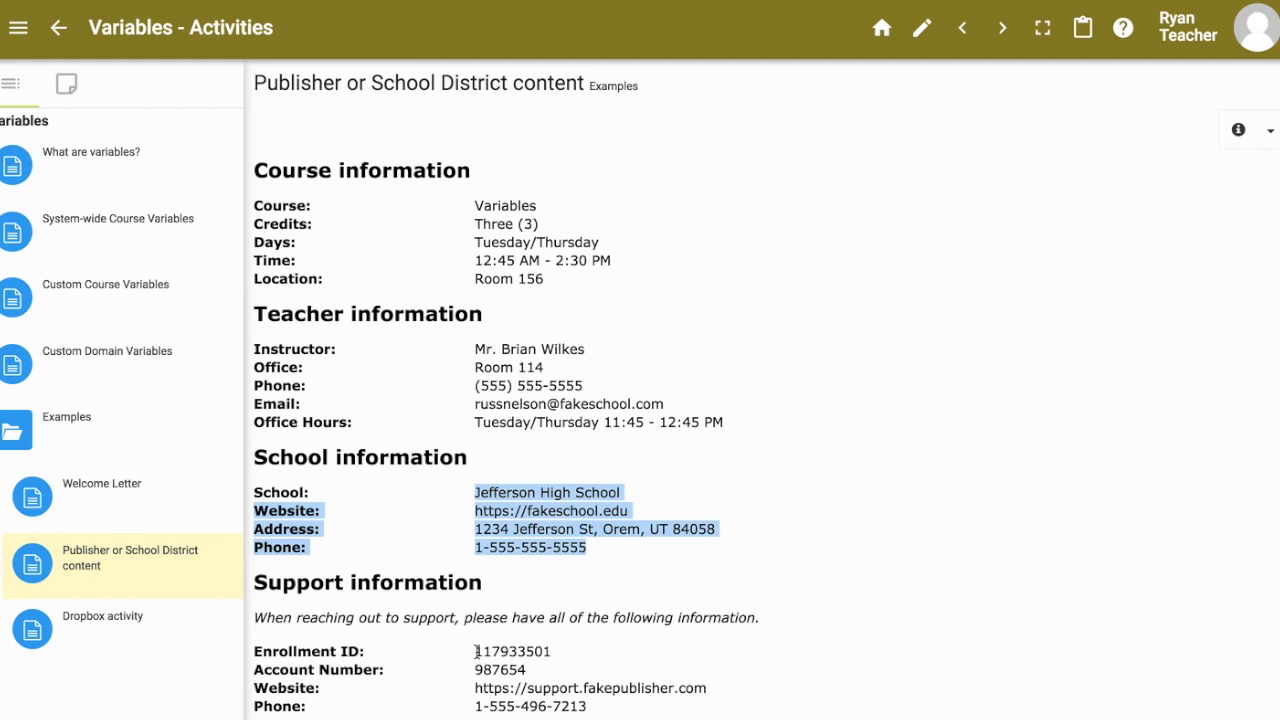
Step: Highlight the enrollment ID and support account, website and phone values, then open the Dropbox activity
{"action": "left_click", "coordinate": [476, 651]}
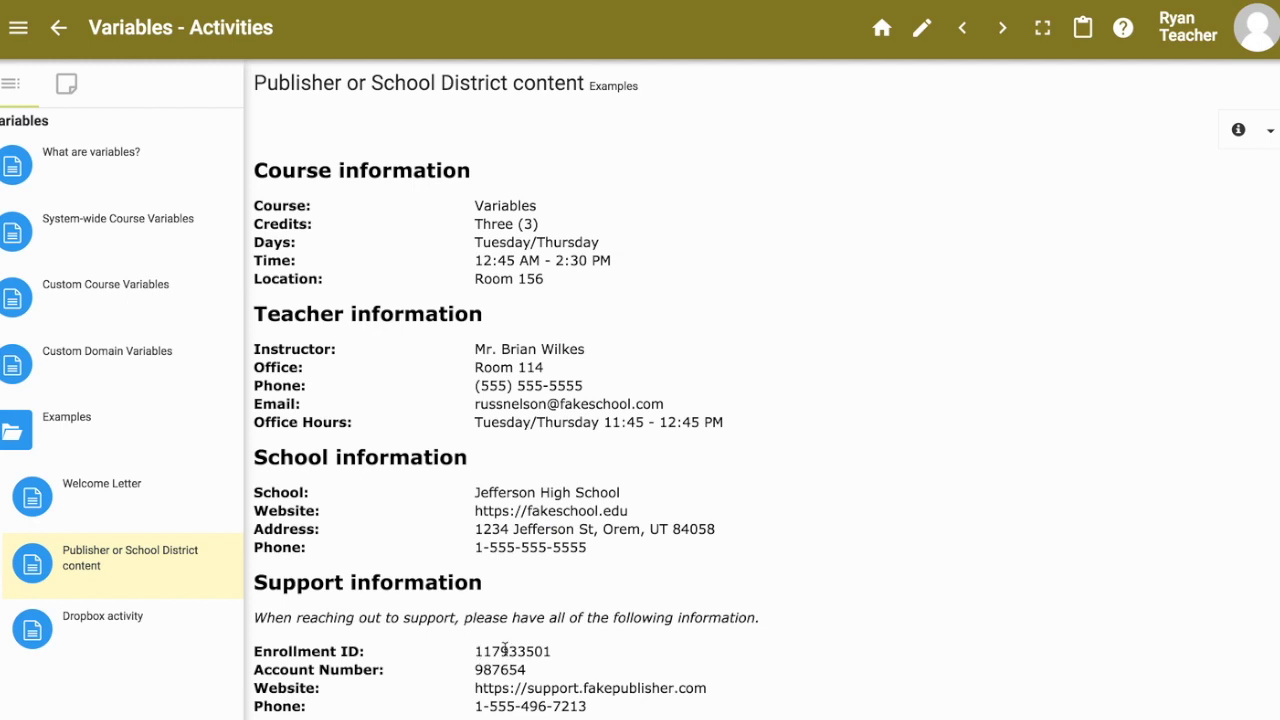
{"action": "double_click", "coordinate": [513, 651]}
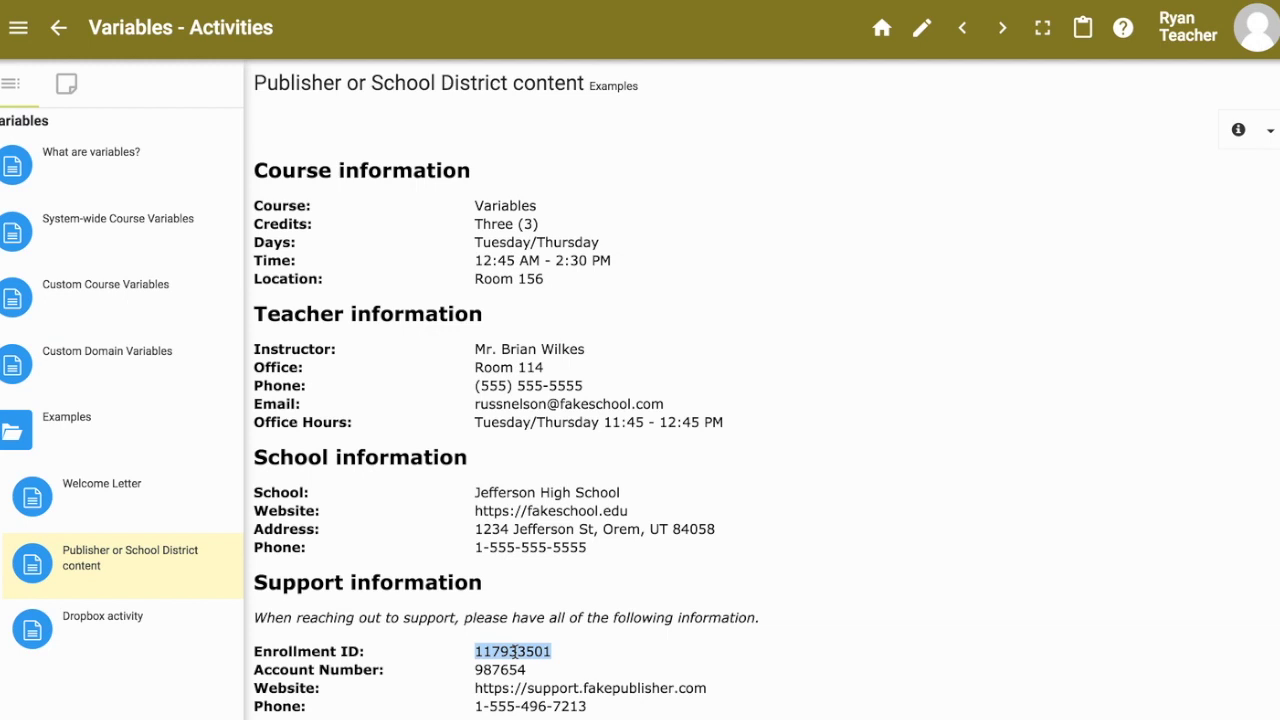
{"action": "double_click", "coordinate": [512, 669]}
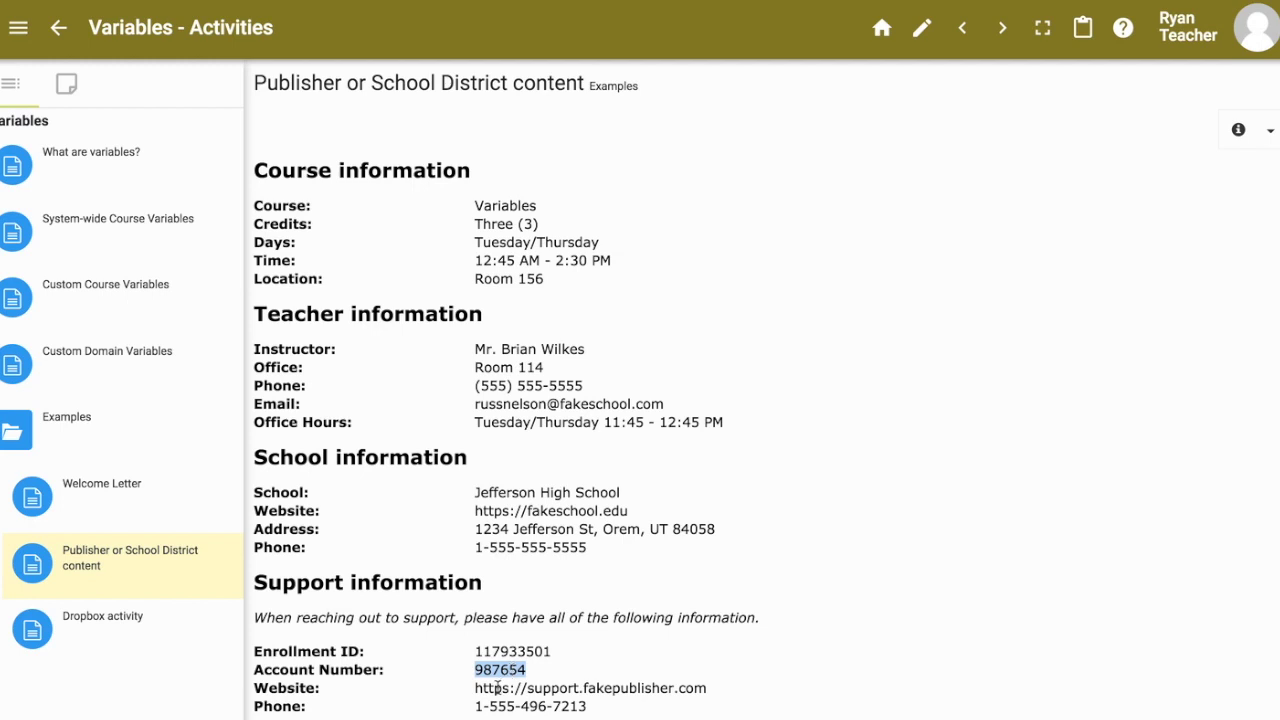
{"action": "triple_click", "coordinate": [497, 688]}
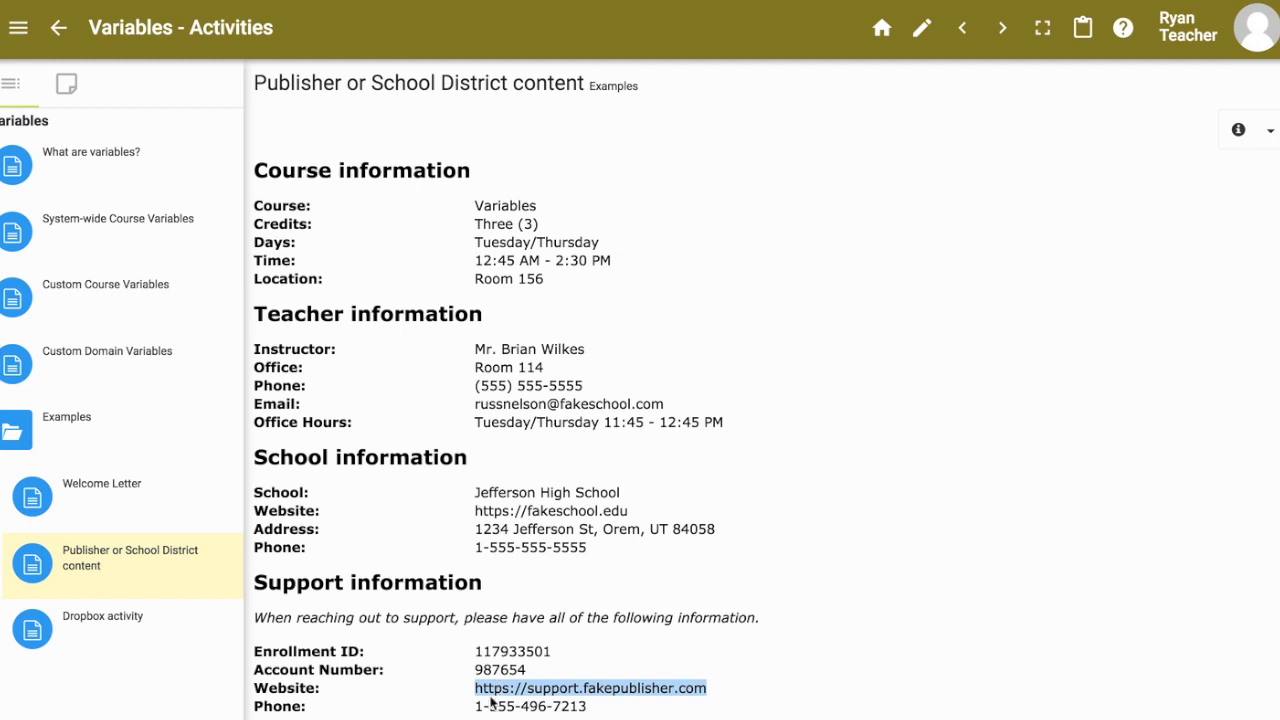
{"action": "triple_click", "coordinate": [484, 707]}
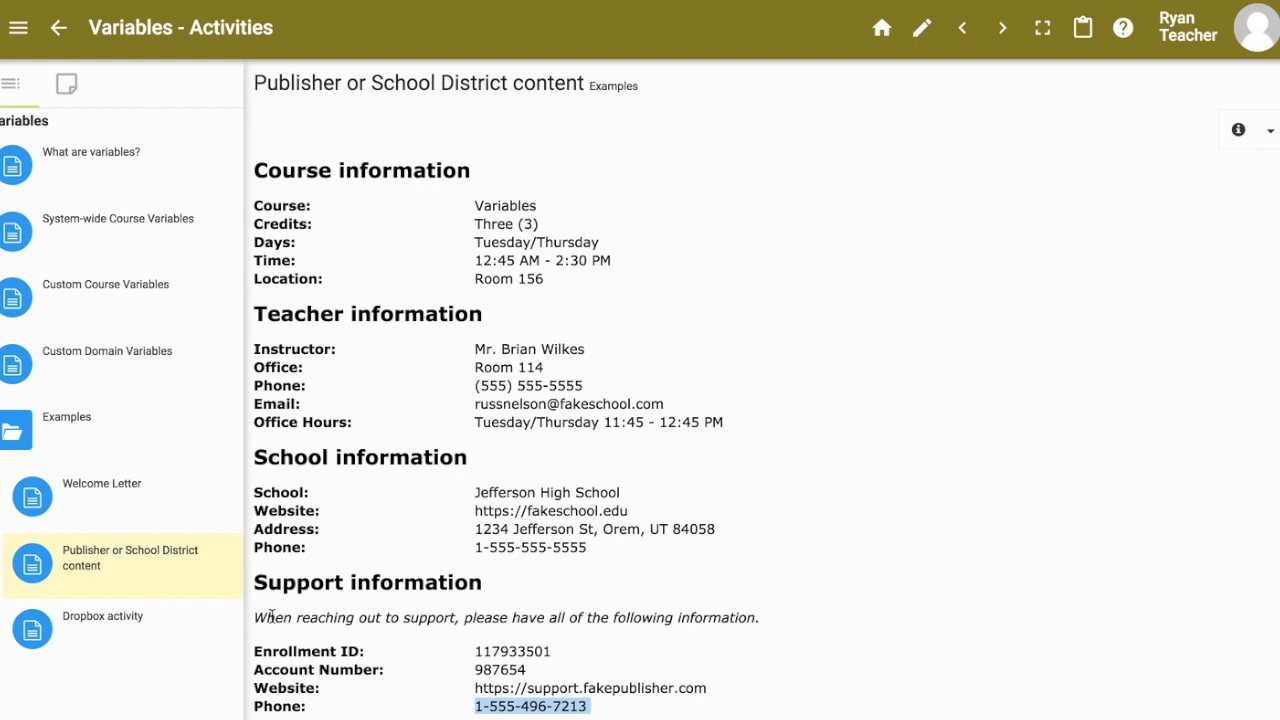
{"action": "left_click", "coordinate": [120, 637]}
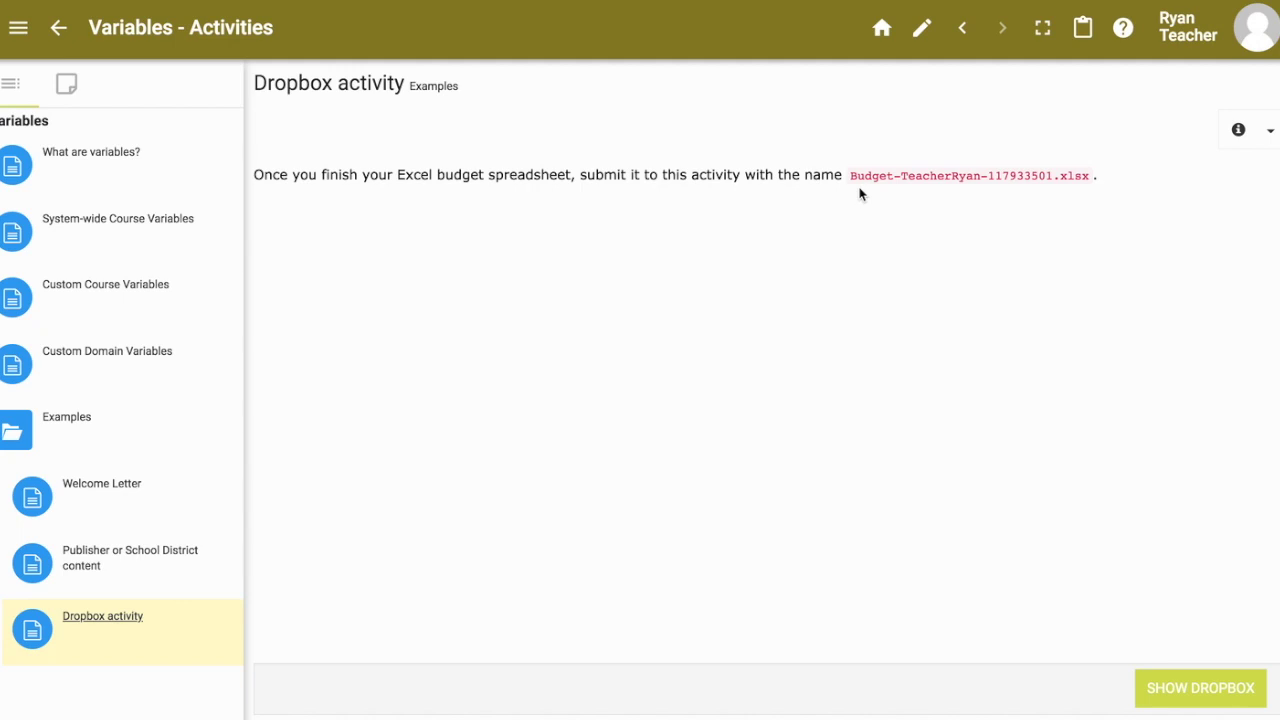
{"action": "left_click", "coordinate": [921, 28]}
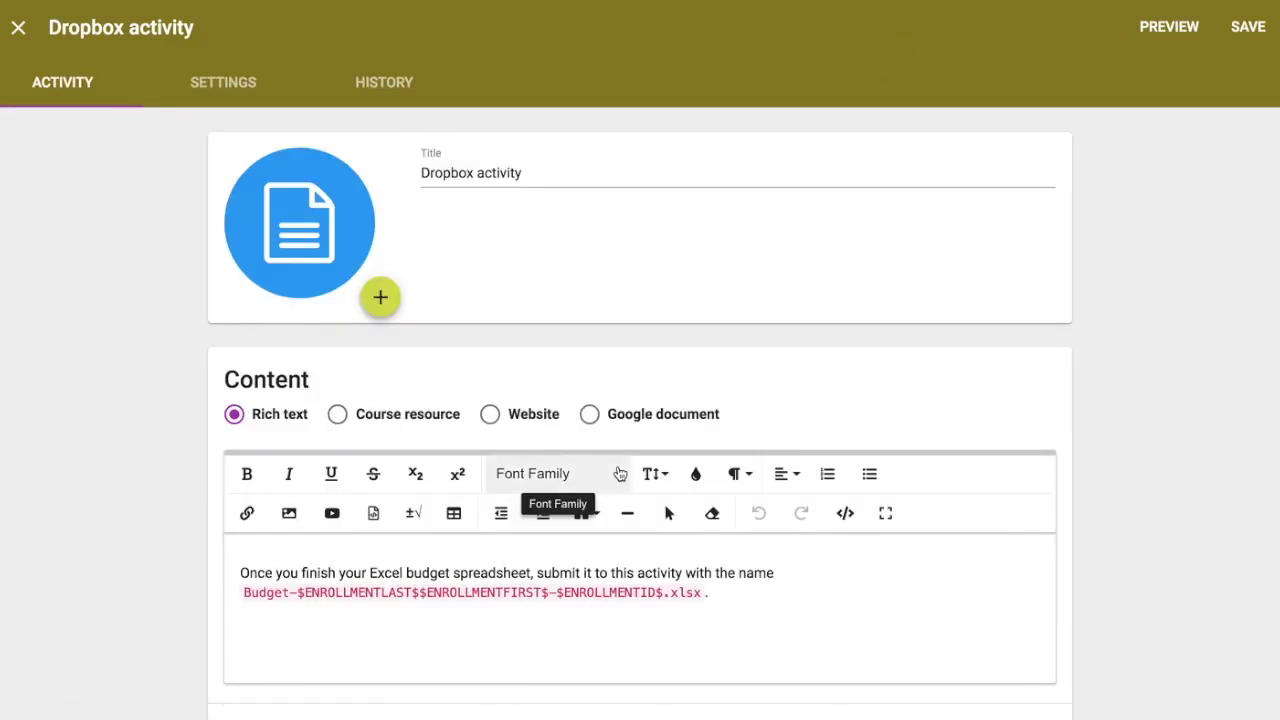
{"action": "scroll", "coordinate": [620, 474], "scroll_direction": "down", "scroll_amount": 2}
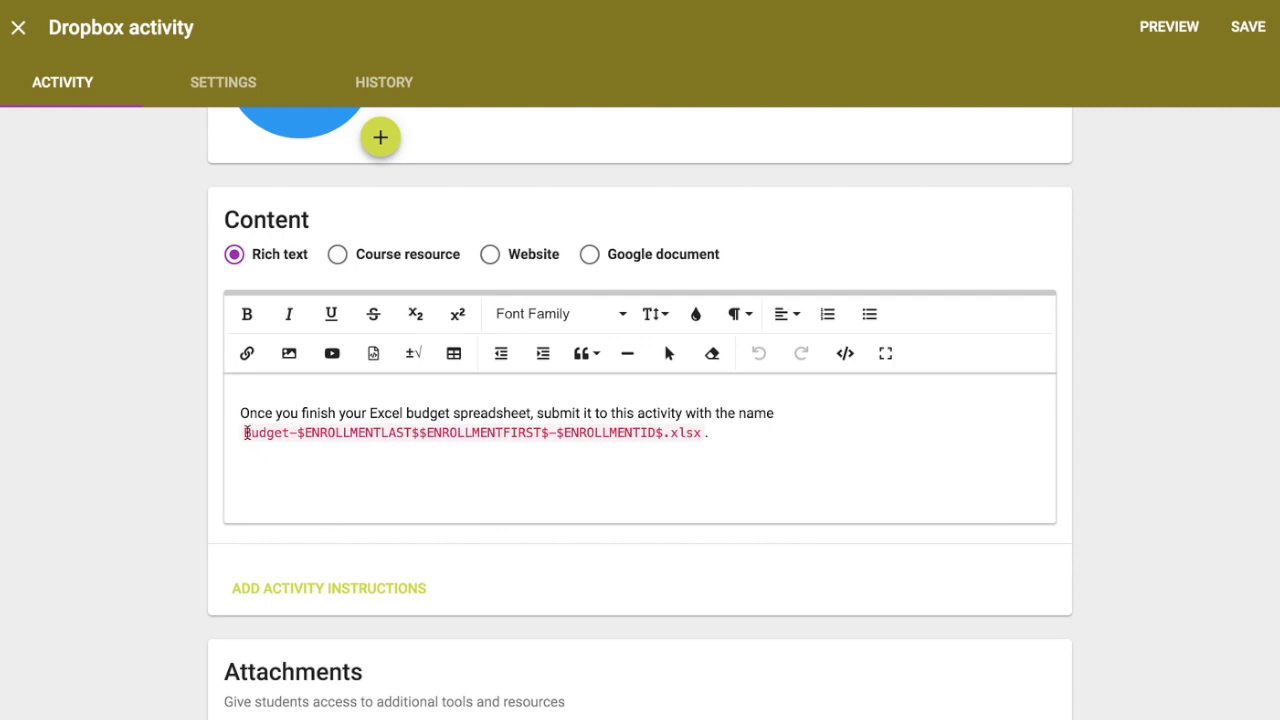
{"action": "left_click_drag", "start_coordinate": [246, 432], "coordinate": [297, 432]}
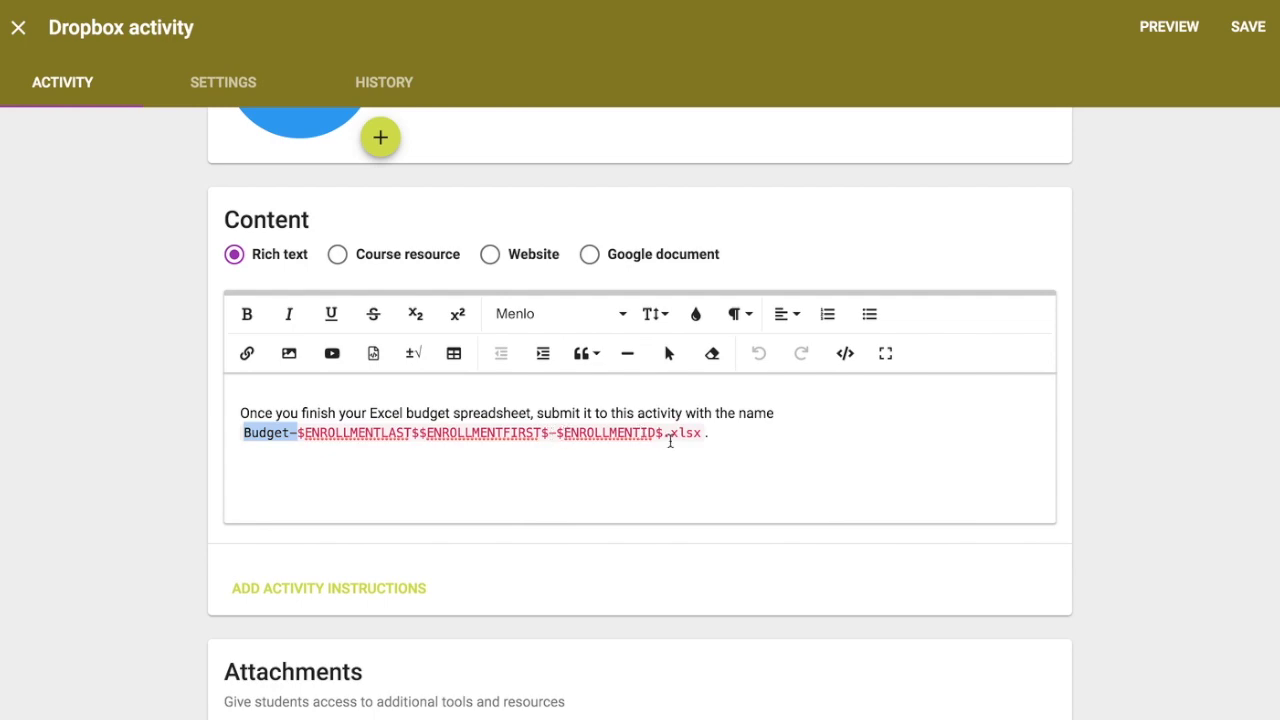
{"action": "left_click", "coordinate": [301, 2]}
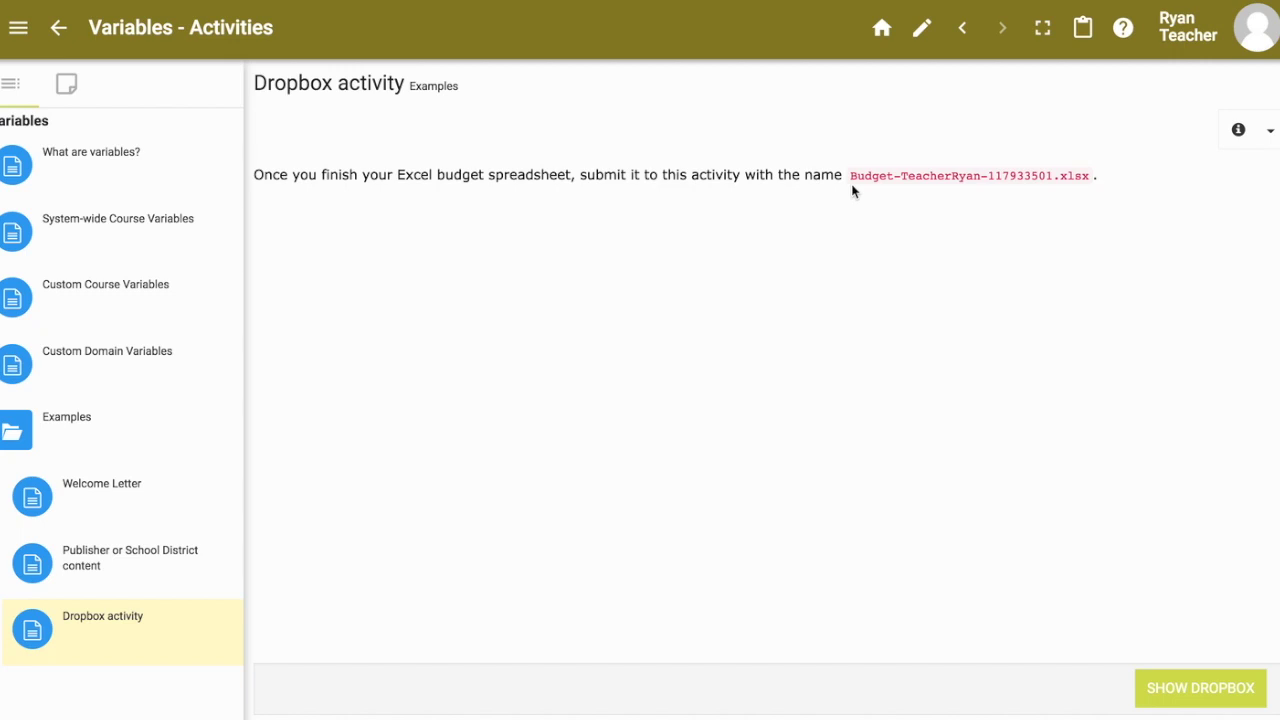
{"action": "left_click_drag", "start_coordinate": [850, 176], "coordinate": [1086, 180]}
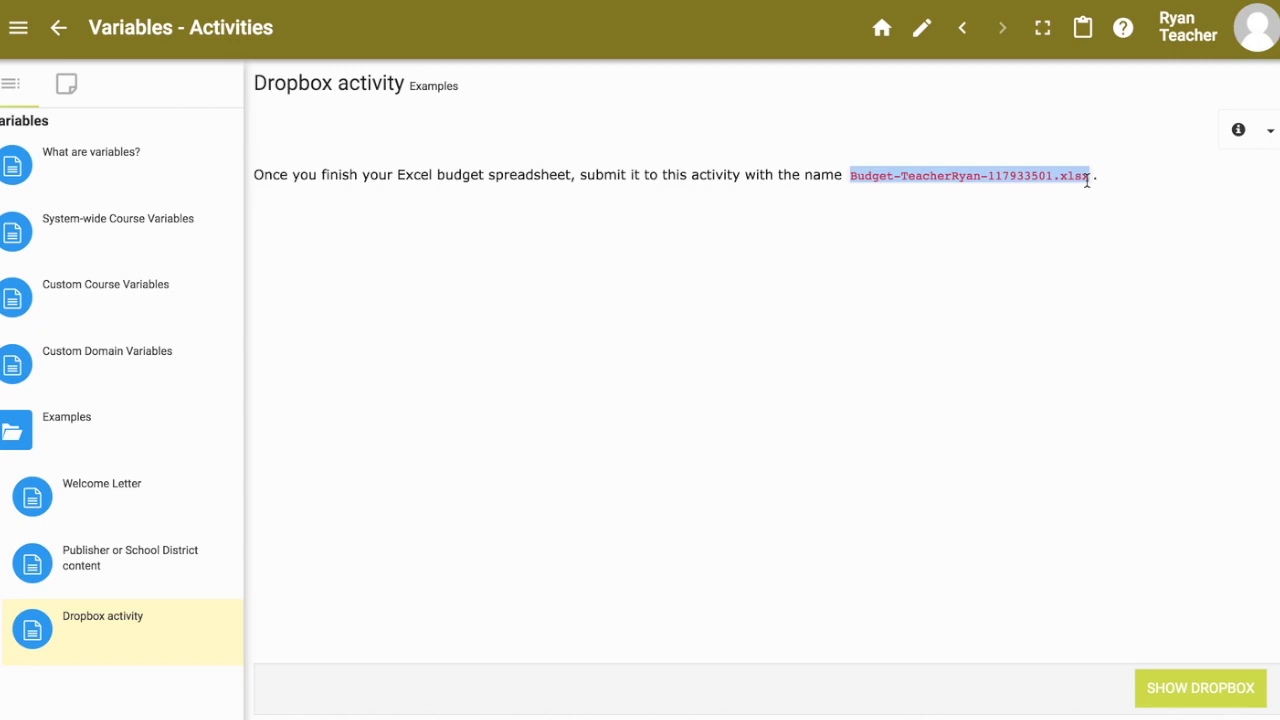
{"action": "left_click", "coordinate": [795, 258]}
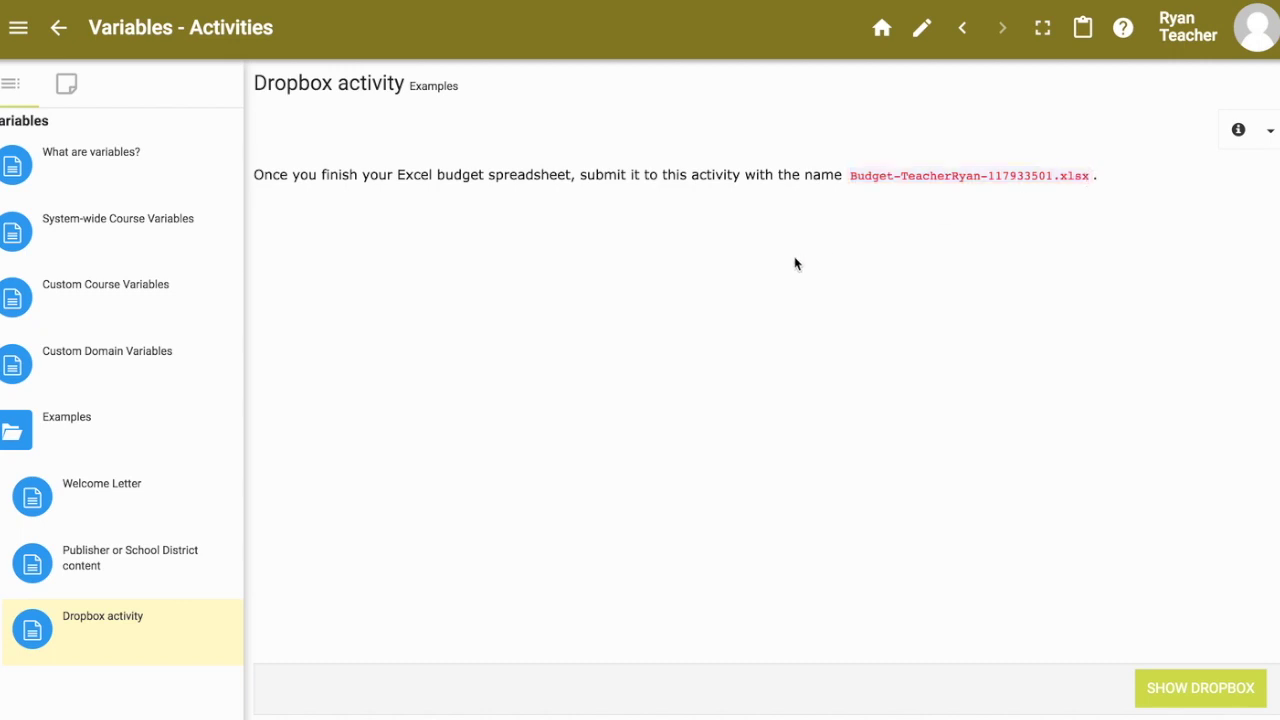